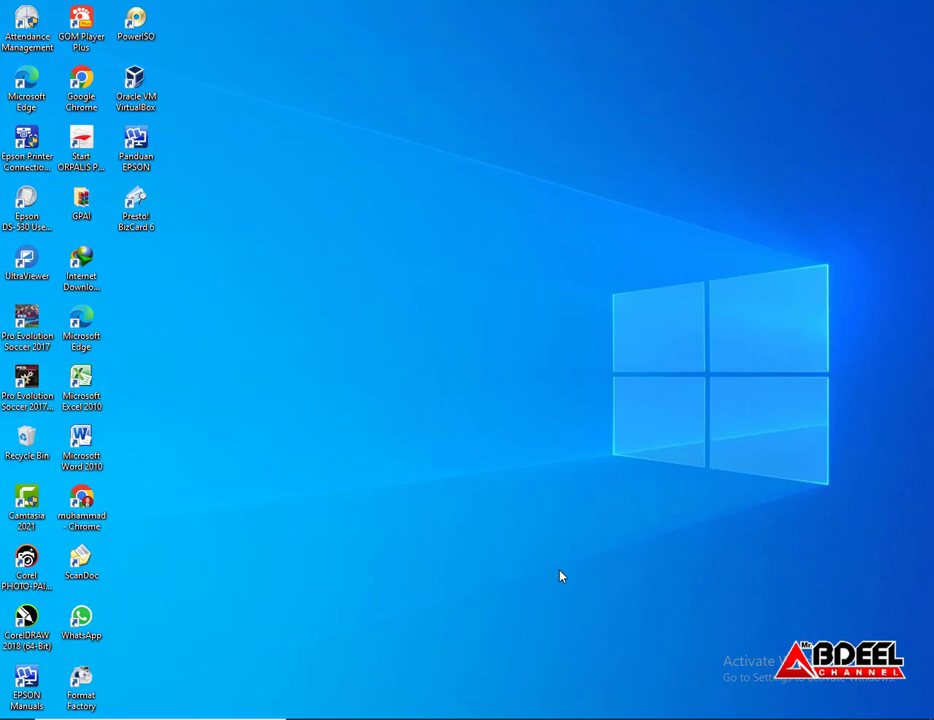
Launch Chrome and go to the Masook site at sim.masook.id
click(483, 718)
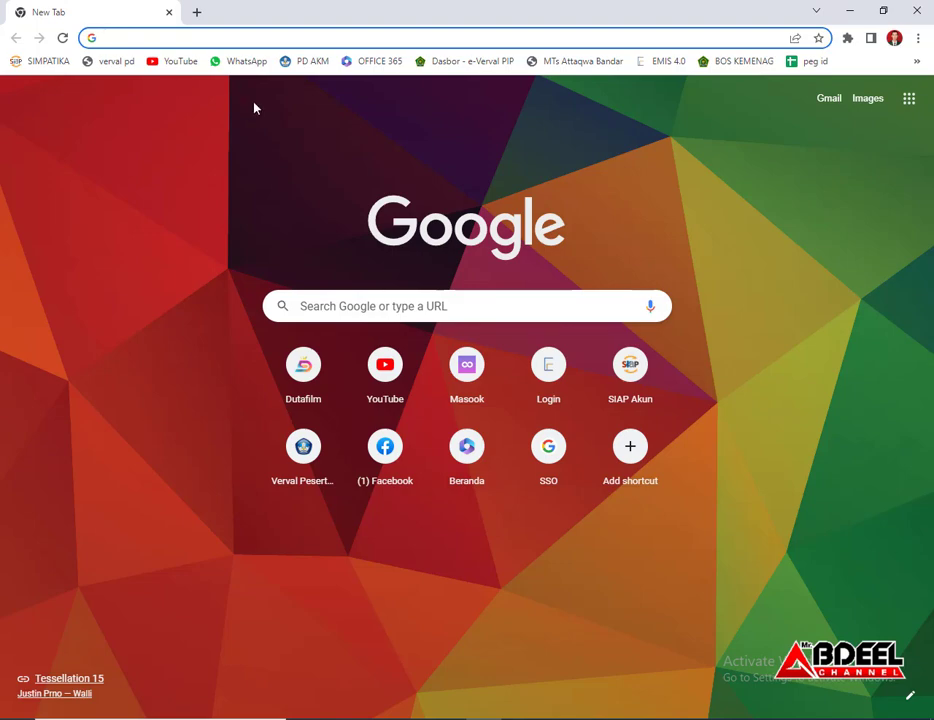
text(masook)
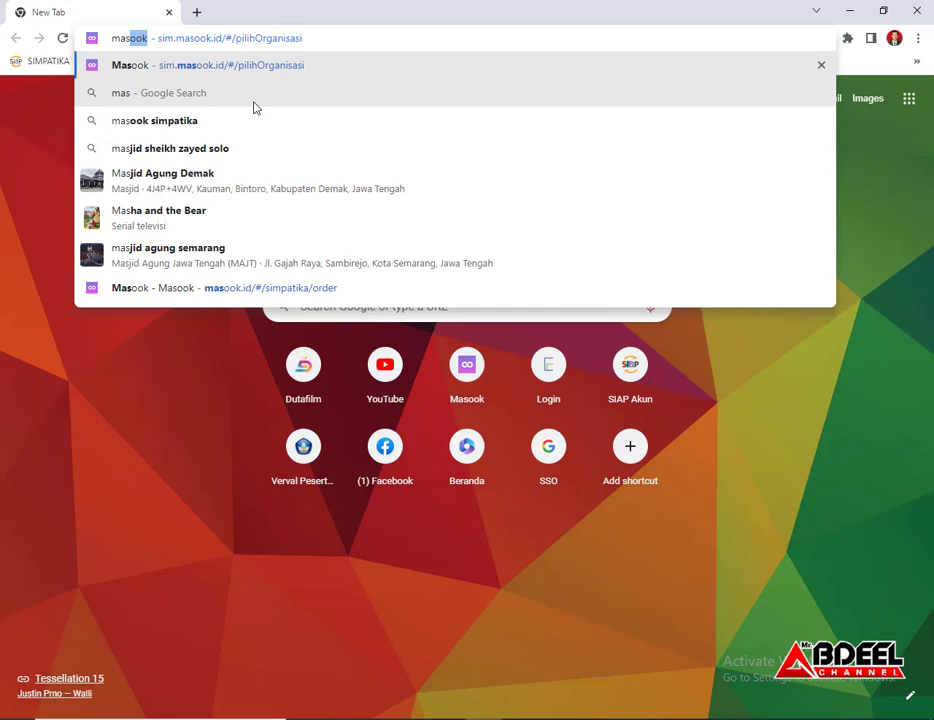
key(Return)
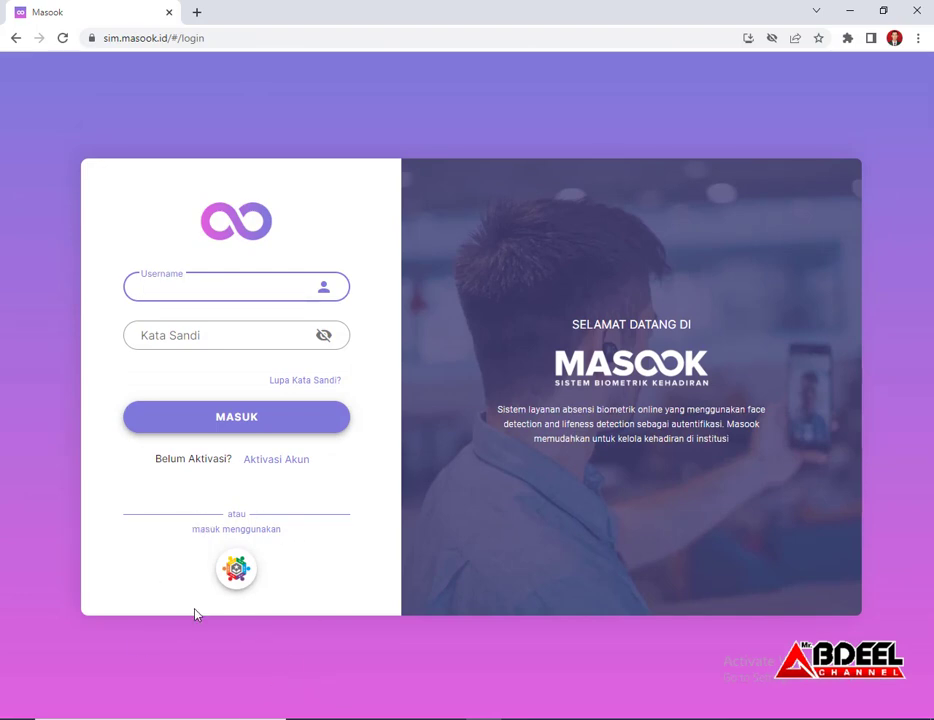
Log in to Masook via SIMPATIKA using the second saved Chrome login
click(235, 570)
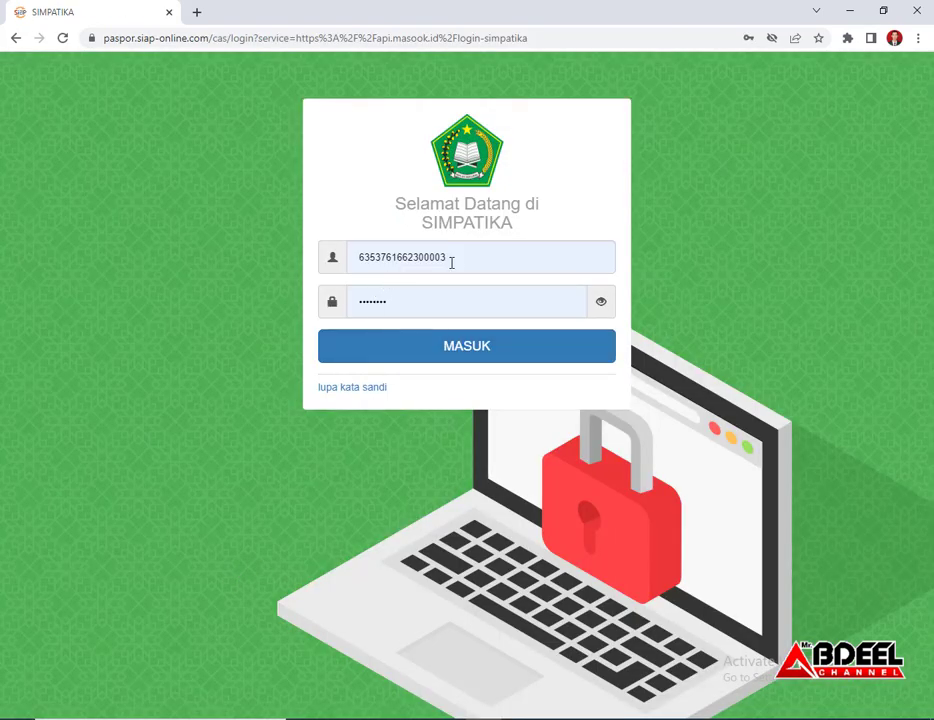
click(461, 257)
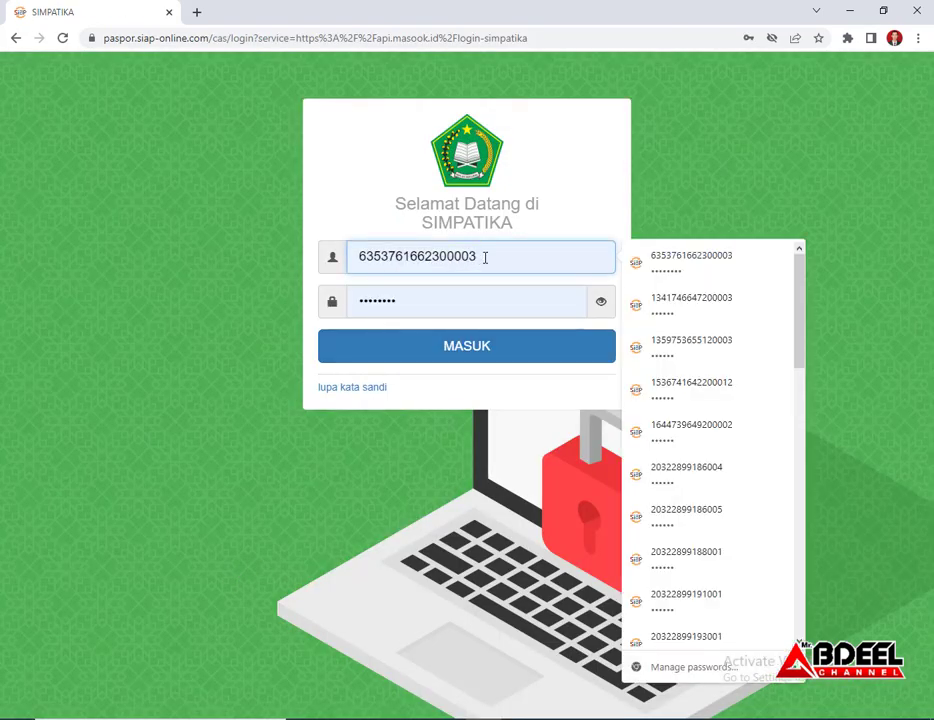
double_click(485, 257)
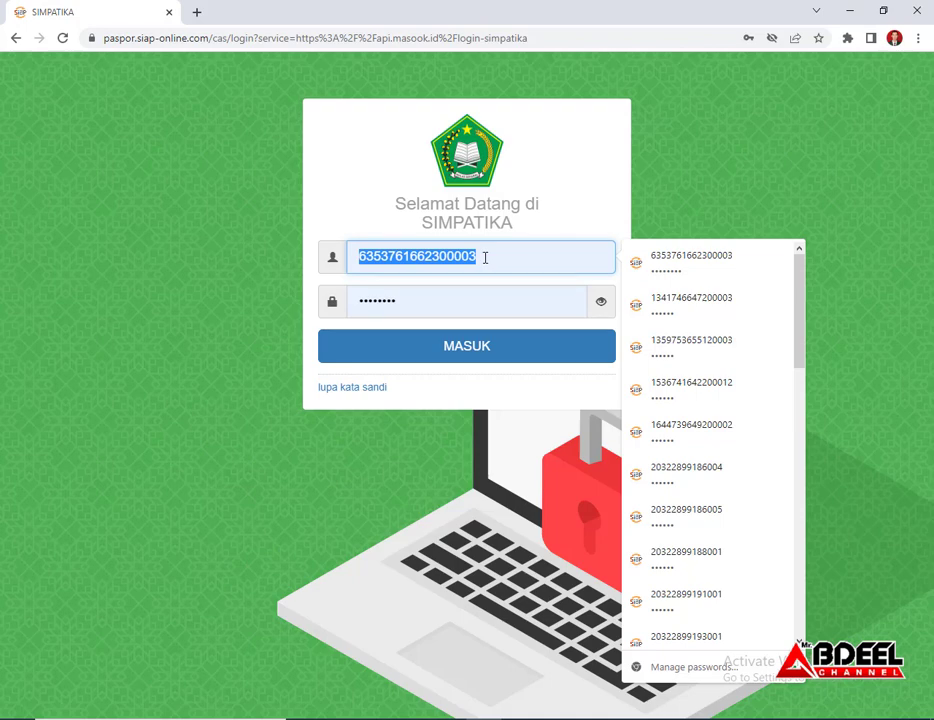
click(476, 350)
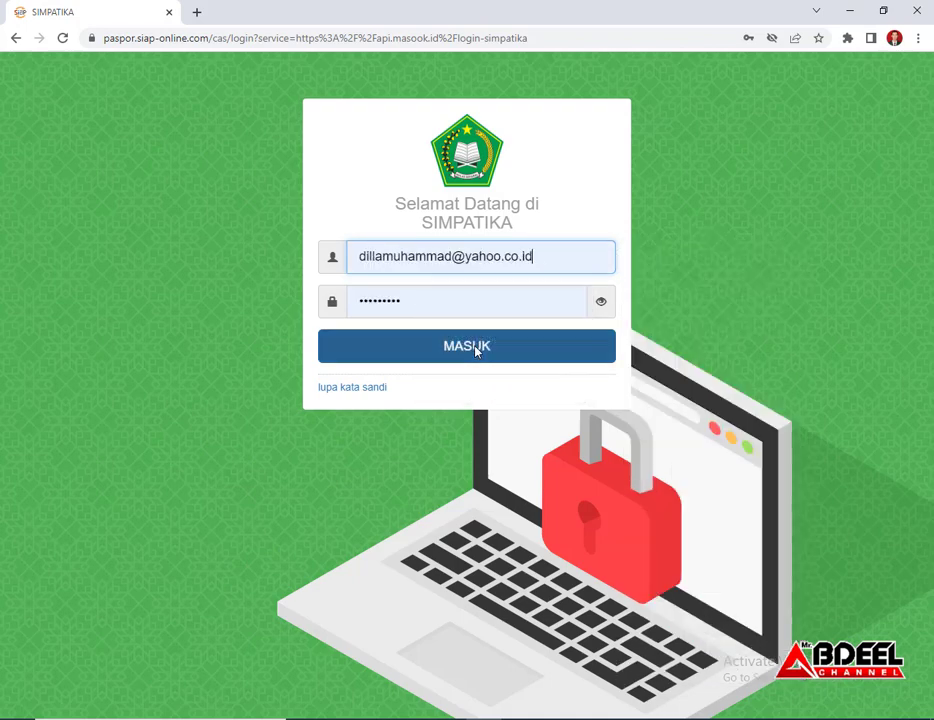
click(459, 352)
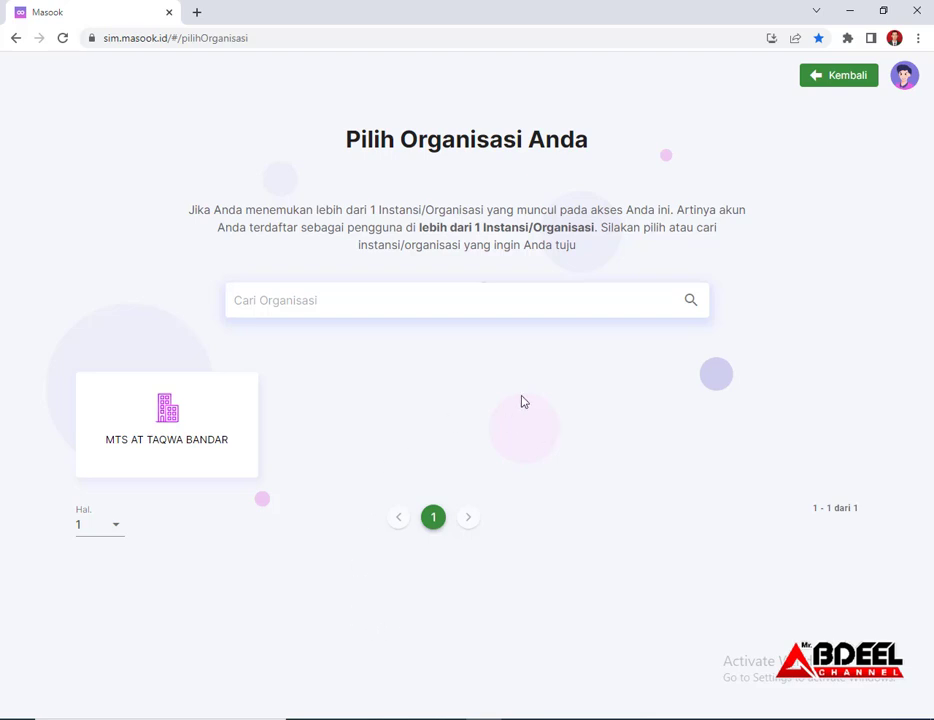
Enter MTS AT TAQWA BANDAR and open its Profil dan Konfigurasi page via Presensi Swafoto
click(169, 425)
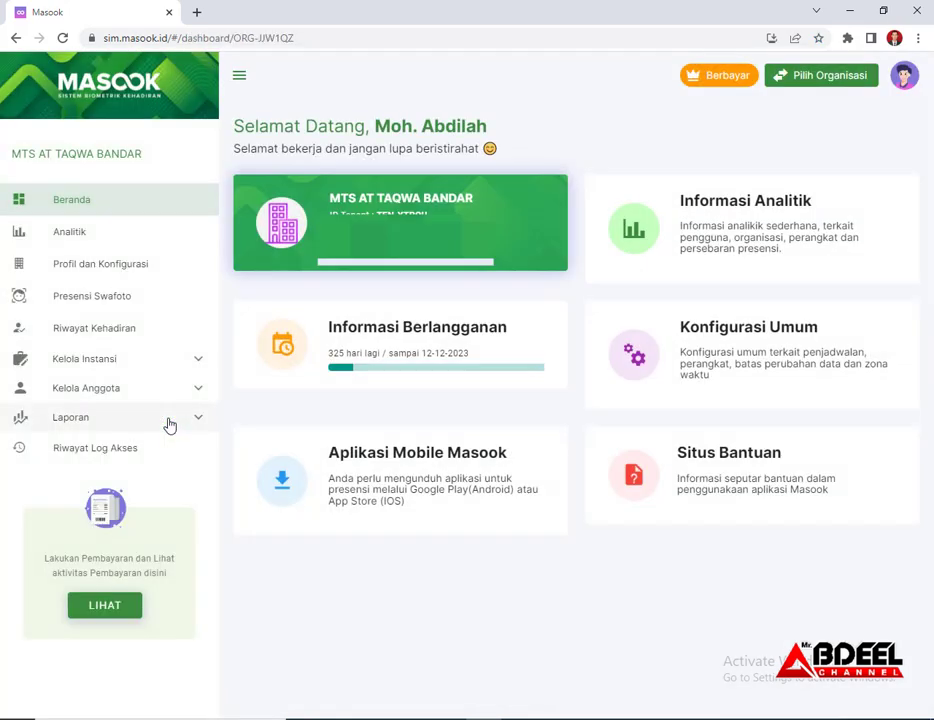
click(108, 302)
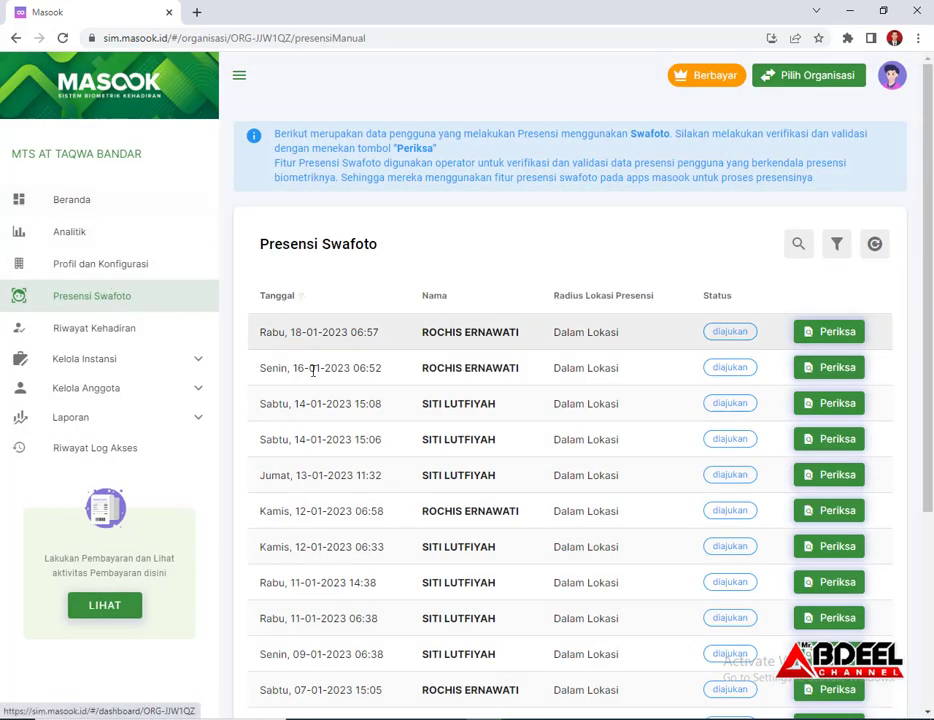
click(136, 274)
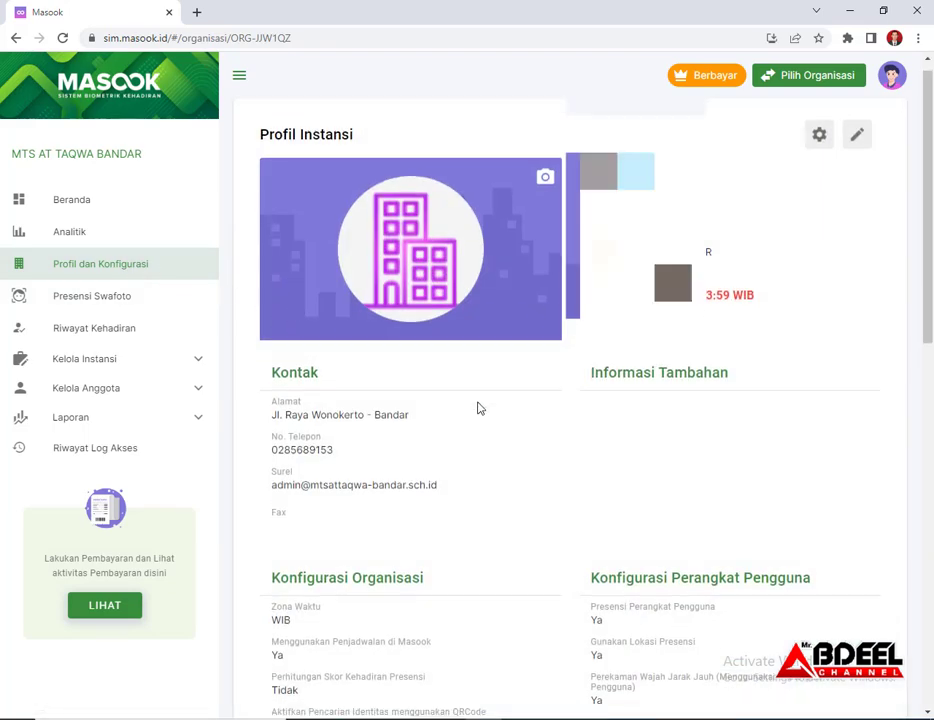
scroll(477, 406, down, 2)
scroll(477, 406, down, 2)
scroll(478, 405, up, 4)
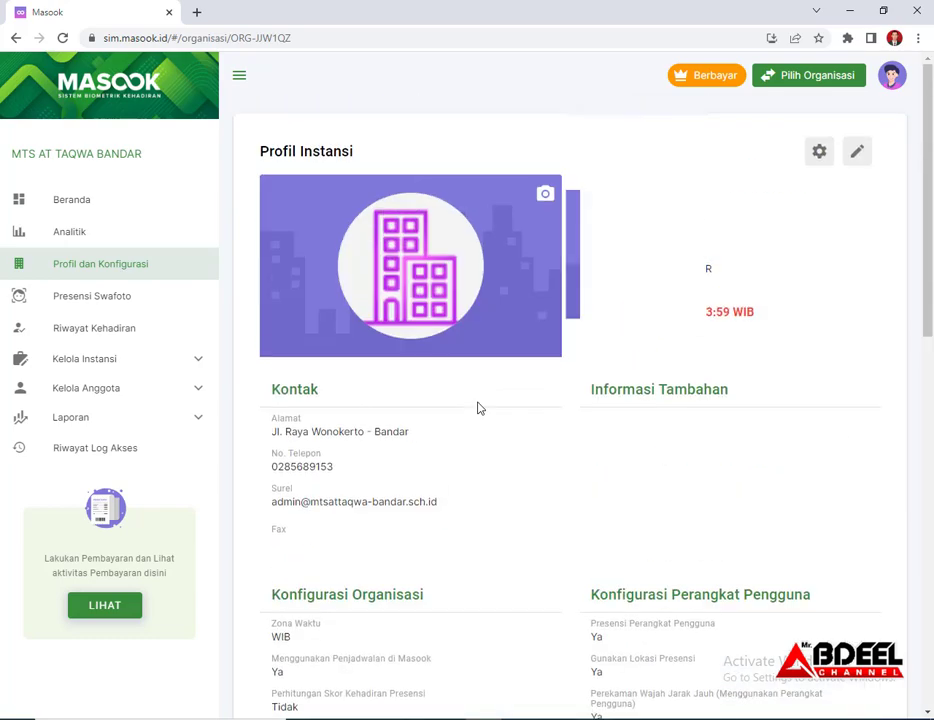
Open the general configuration and switch Penjadwalan to Tidak and back to Ya
click(821, 163)
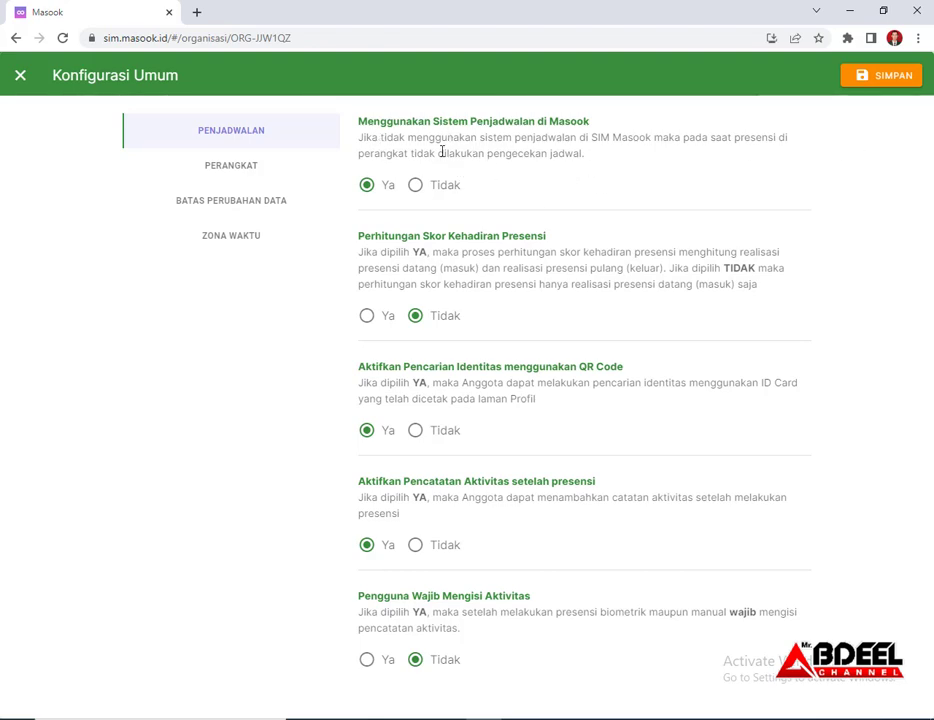
click(415, 189)
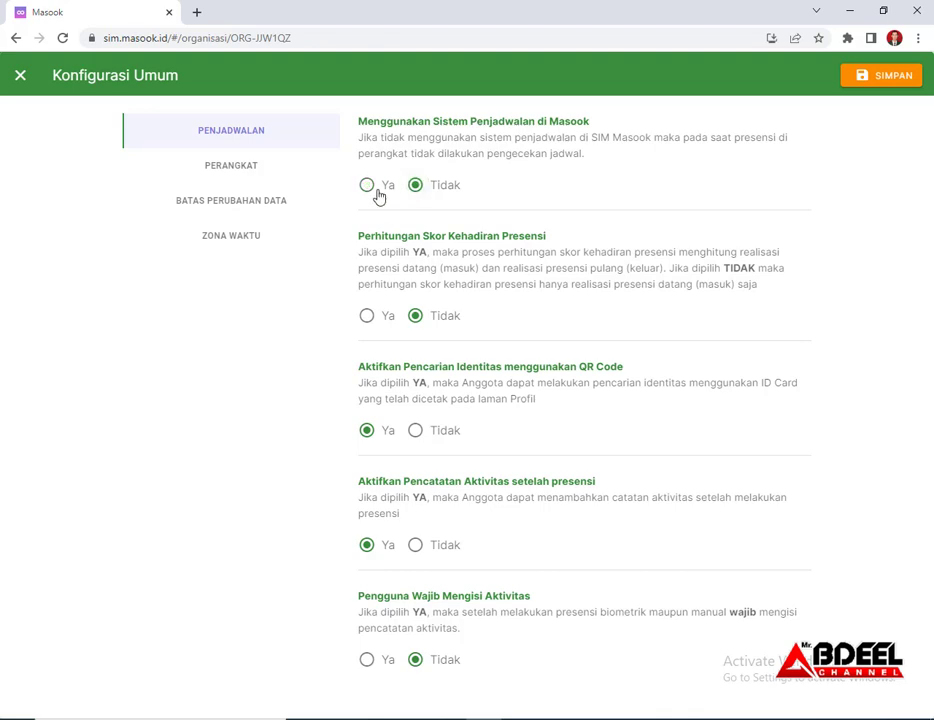
click(370, 189)
Review the Perangkat settings: device attendance, location and face verification set to Ya
click(226, 167)
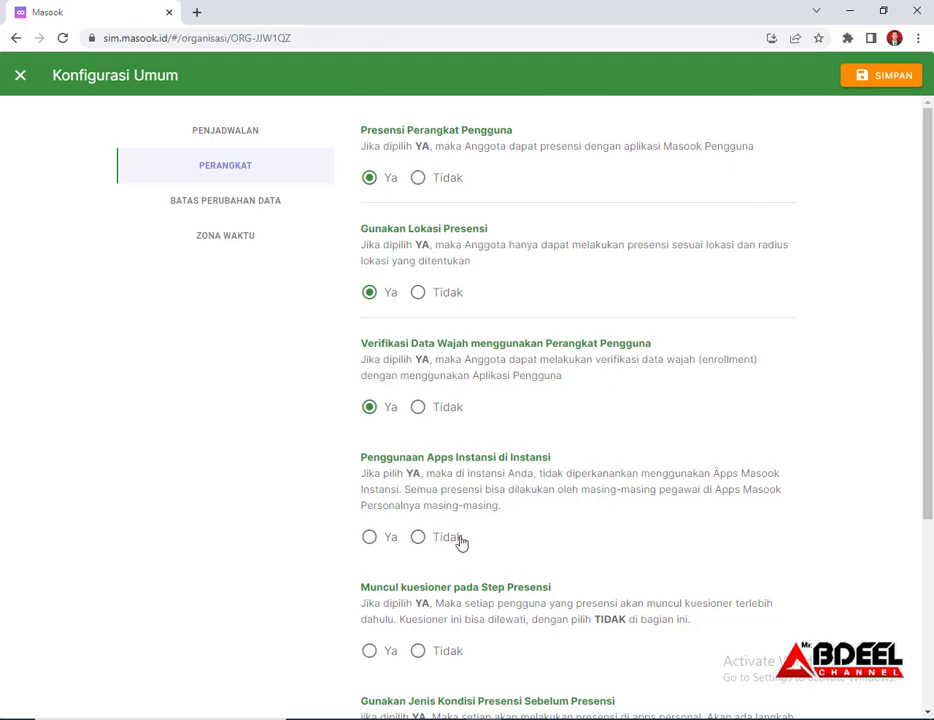
scroll(461, 542, down, 2)
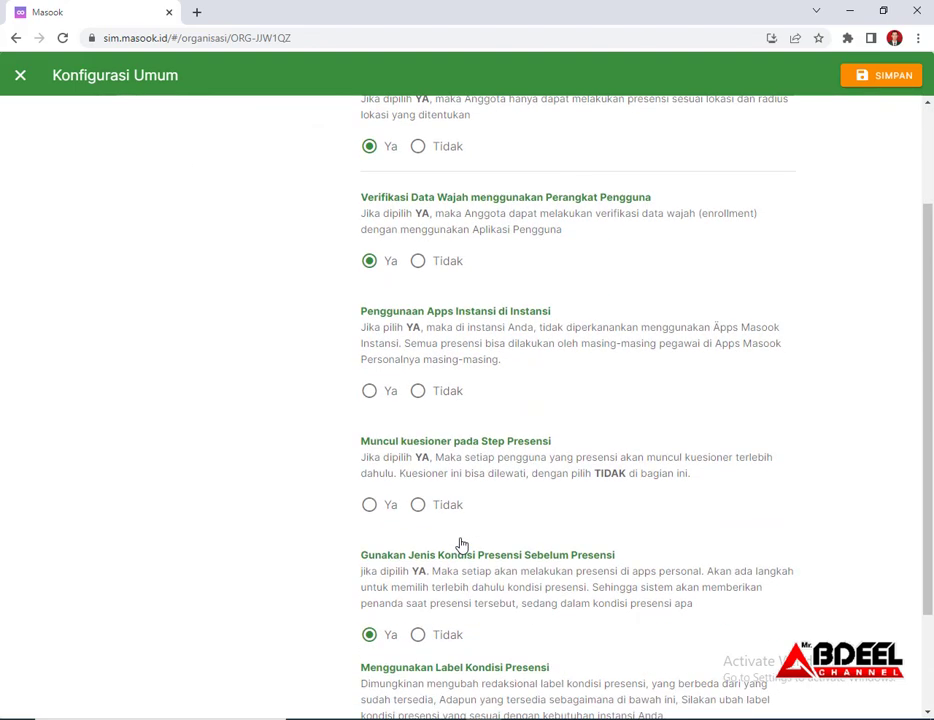
scroll(461, 542, down, 2)
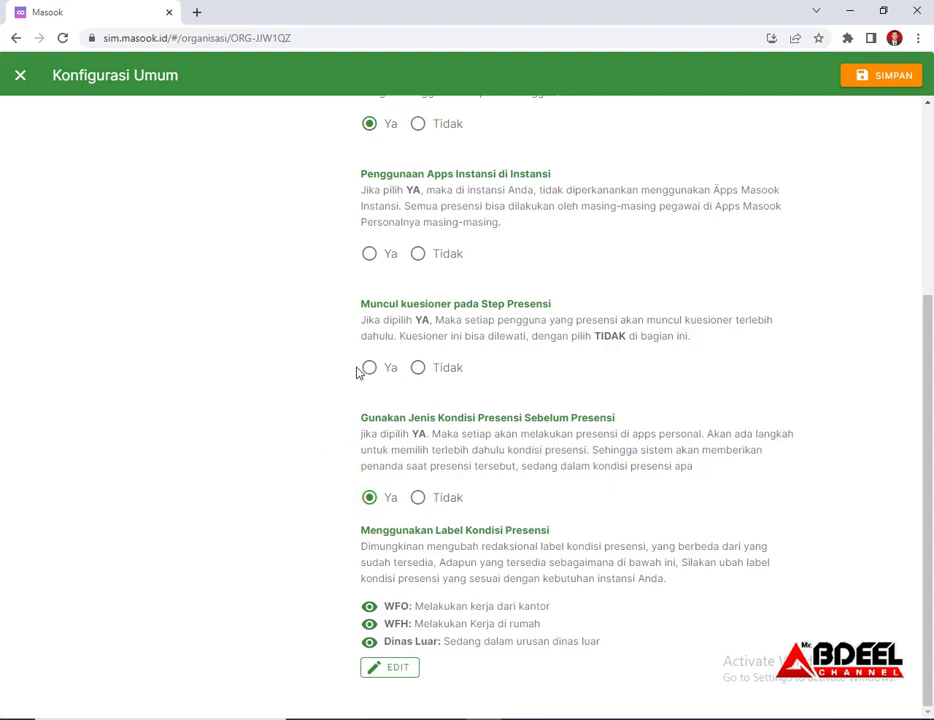
scroll(456, 500, up, 4)
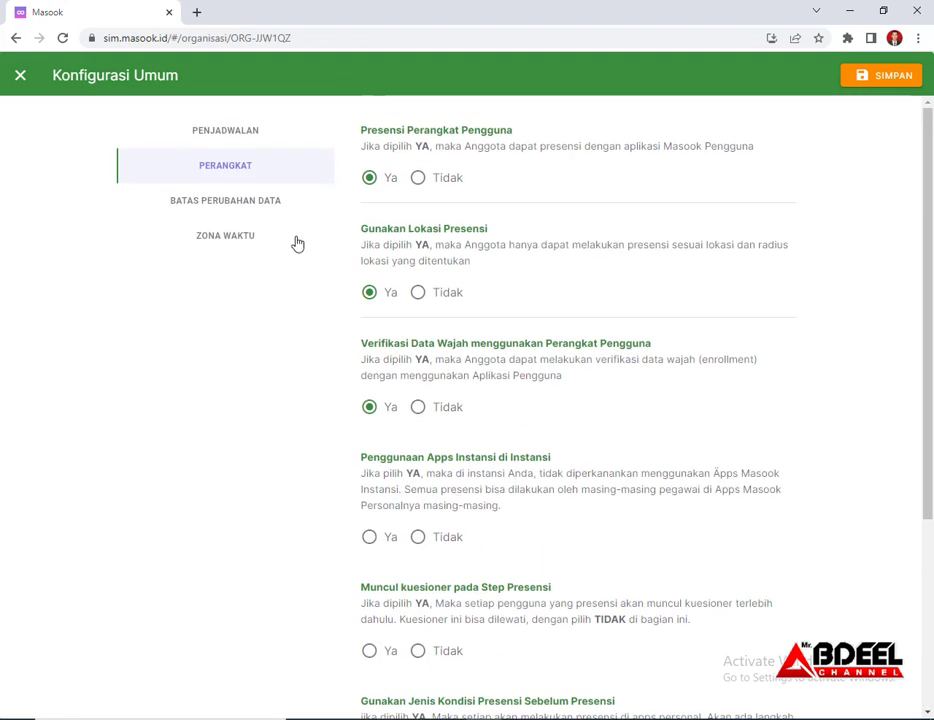
Check the data-change limit of 10, keep the time zone at WIB, and save the configuration
click(262, 205)
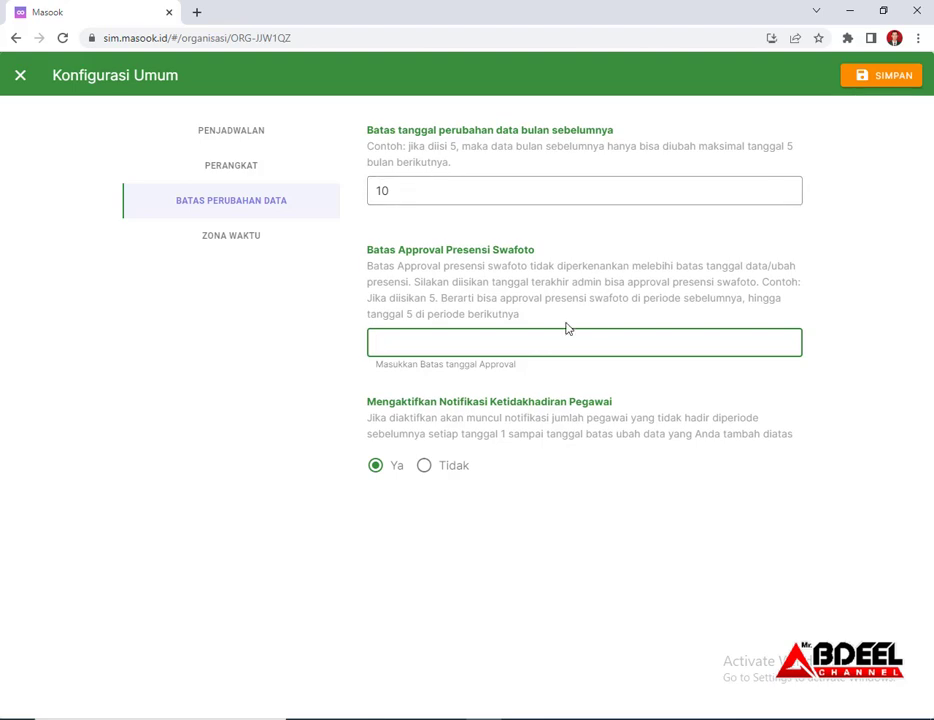
click(267, 242)
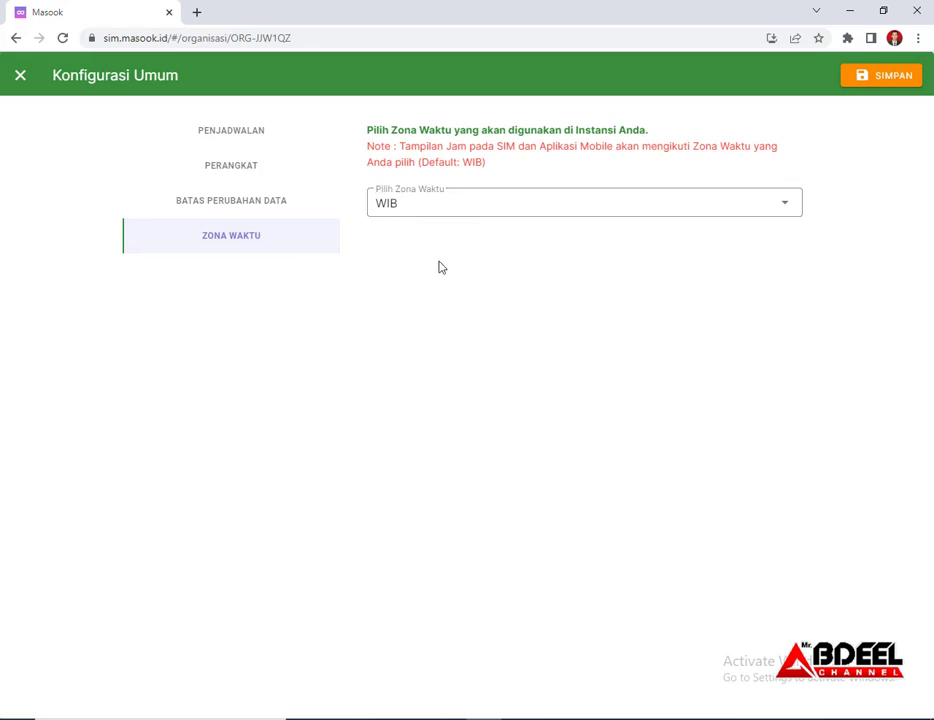
click(427, 208)
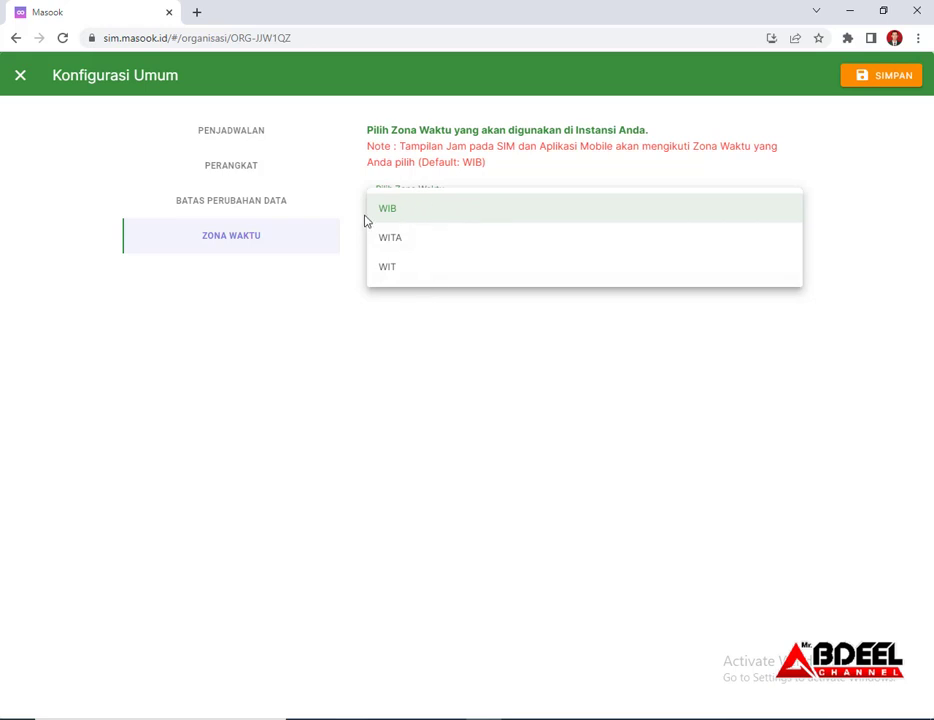
click(848, 112)
click(866, 80)
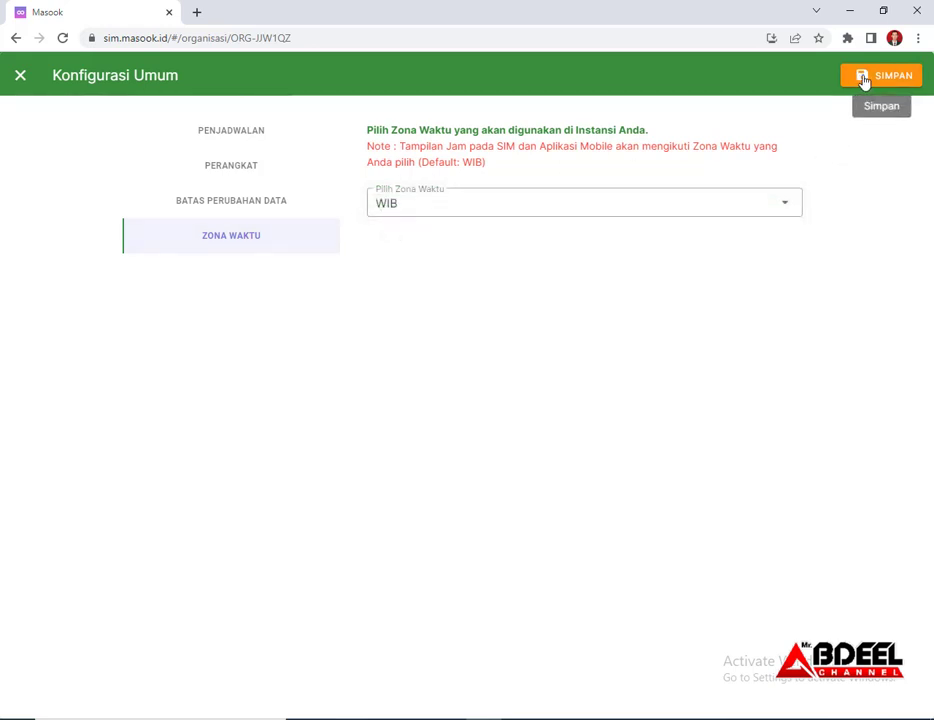
click(19, 76)
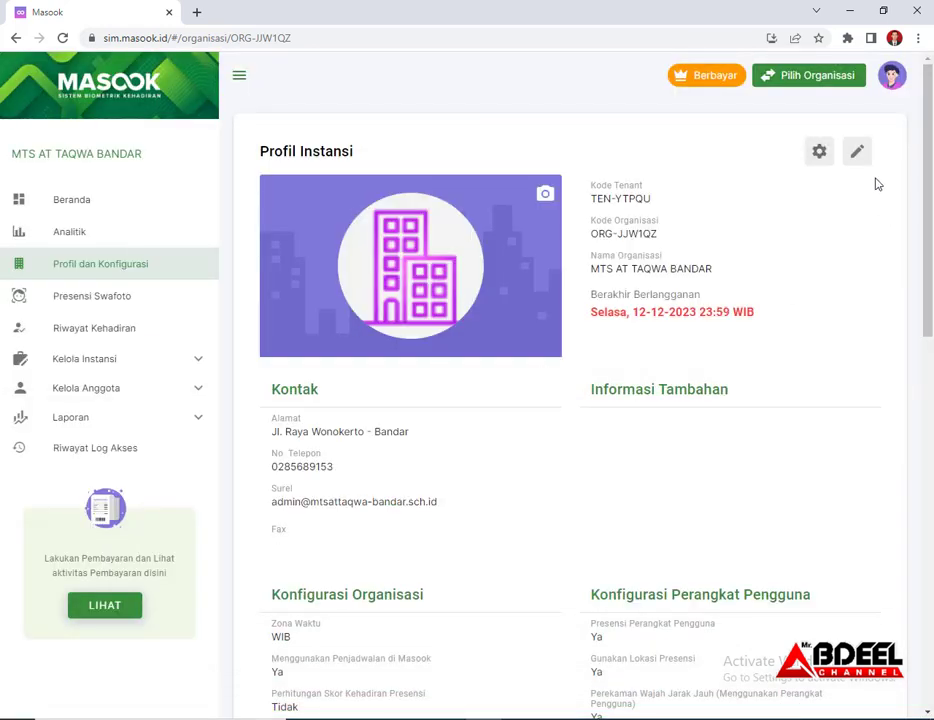
Correct the organisation name to MTS AT TAQWA BANDAR, add an attribute row, and save
click(860, 154)
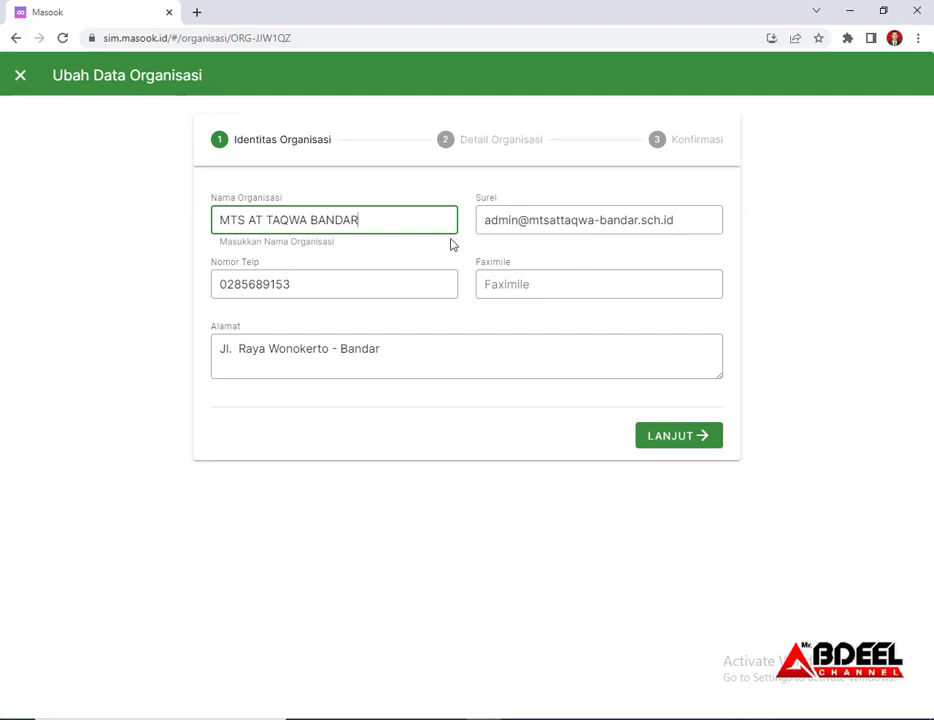
click(264, 219)
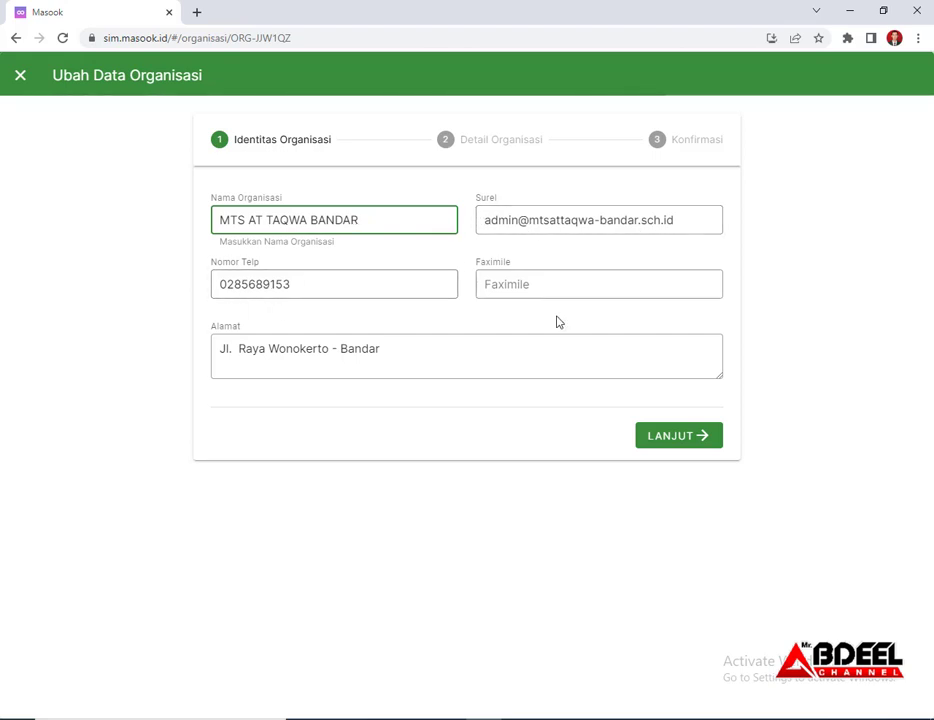
click(697, 440)
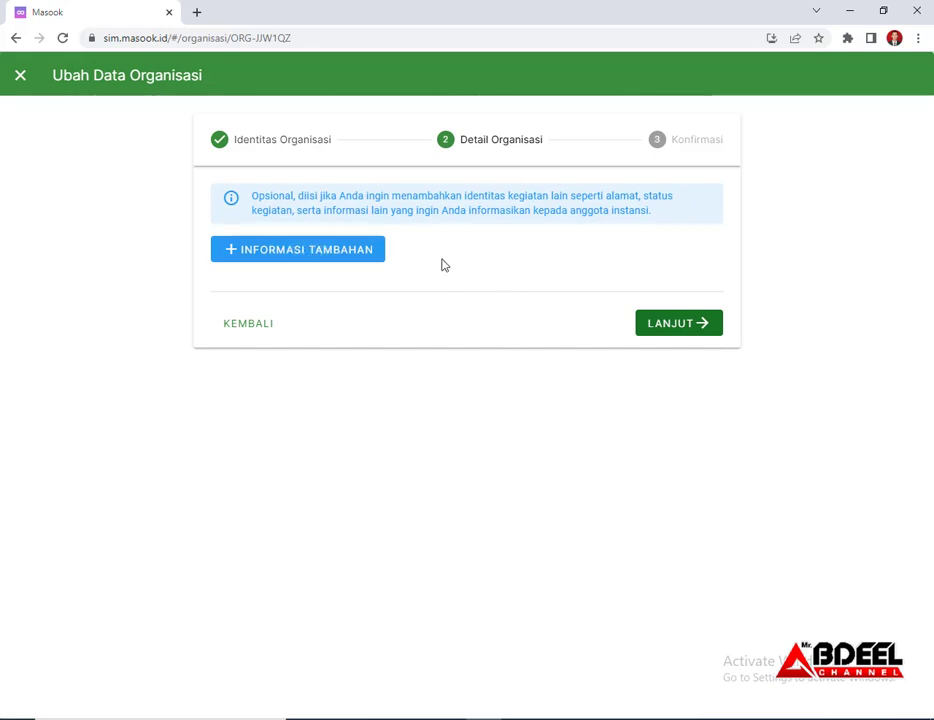
click(367, 254)
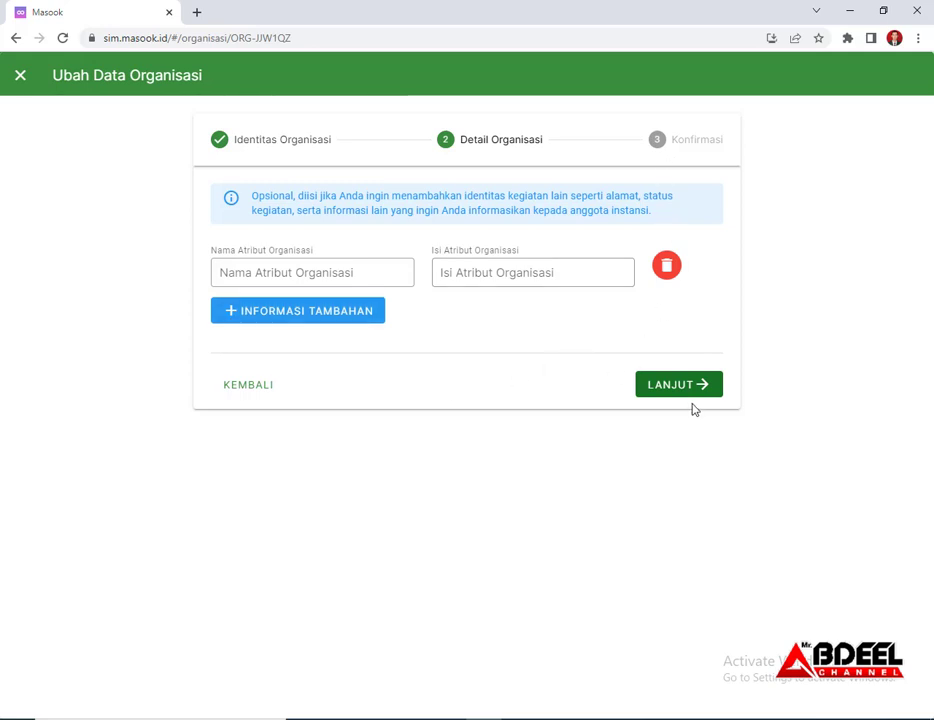
click(661, 390)
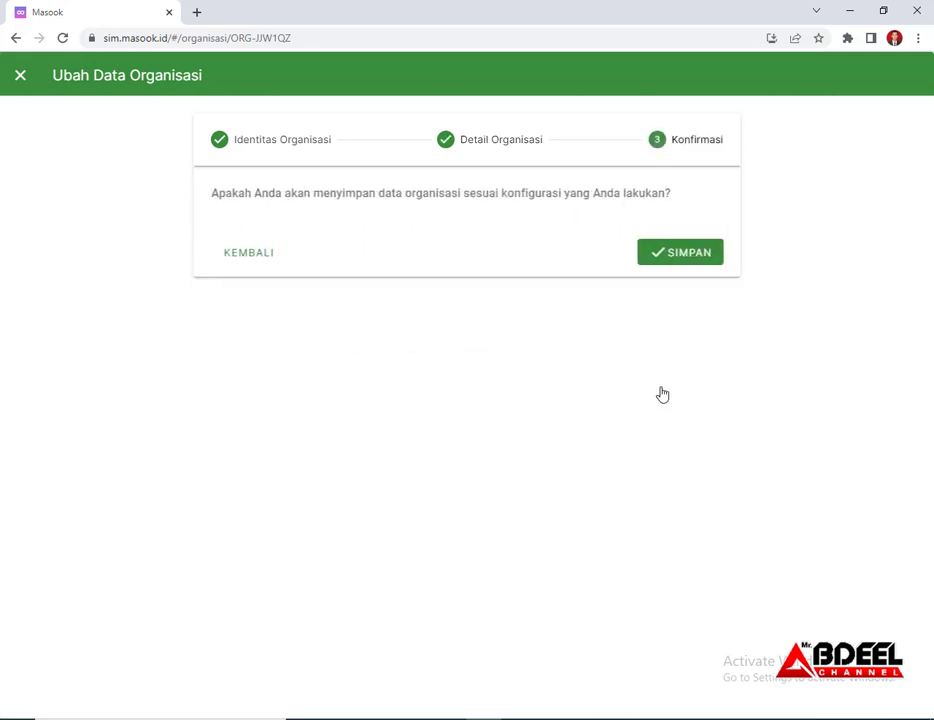
click(690, 255)
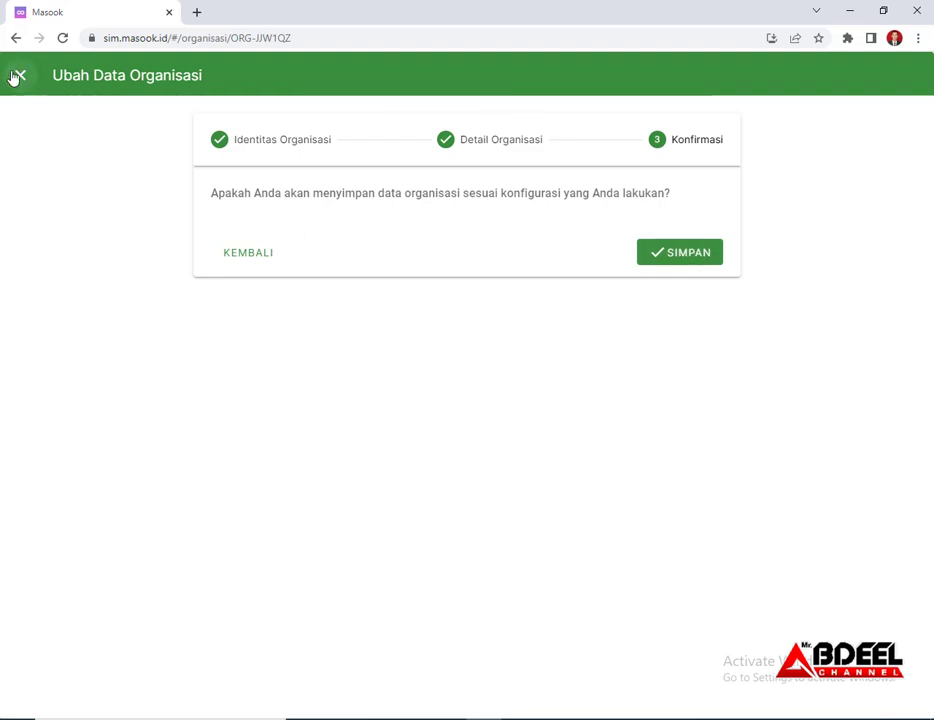
scroll(448, 428, down, 7)
scroll(450, 428, down, 2)
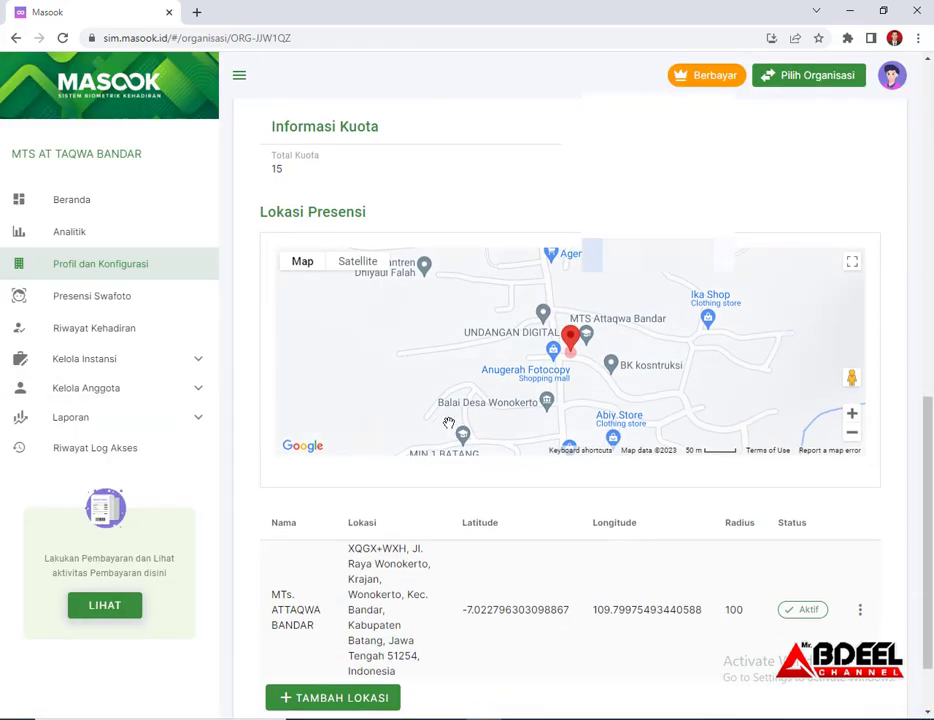
scroll(456, 448, up, 6)
scroll(457, 452, up, 1)
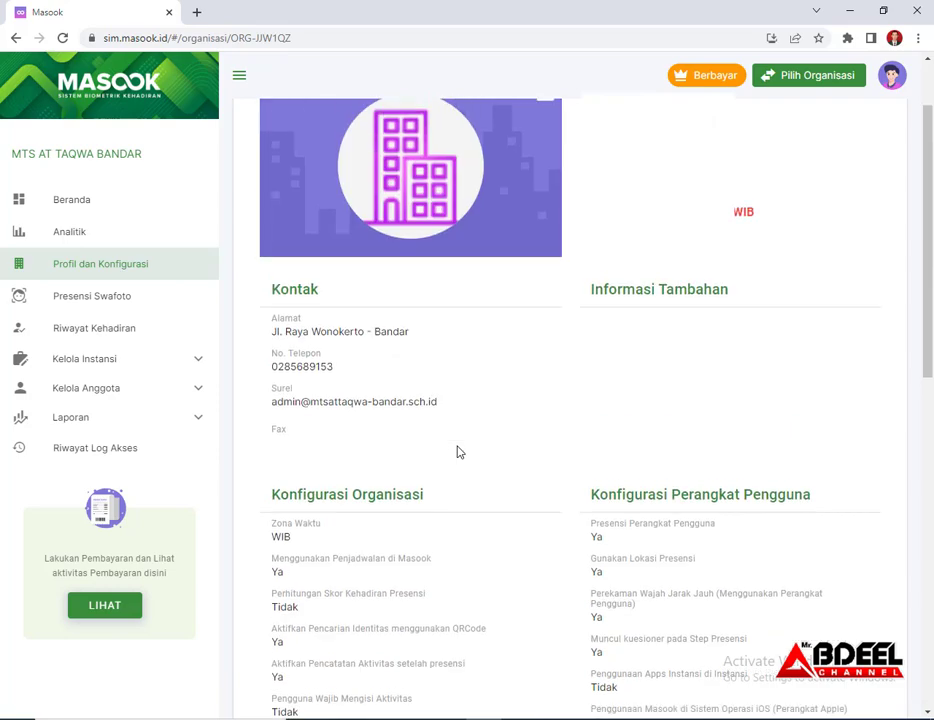
scroll(457, 452, up, 1)
scroll(457, 452, down, 1)
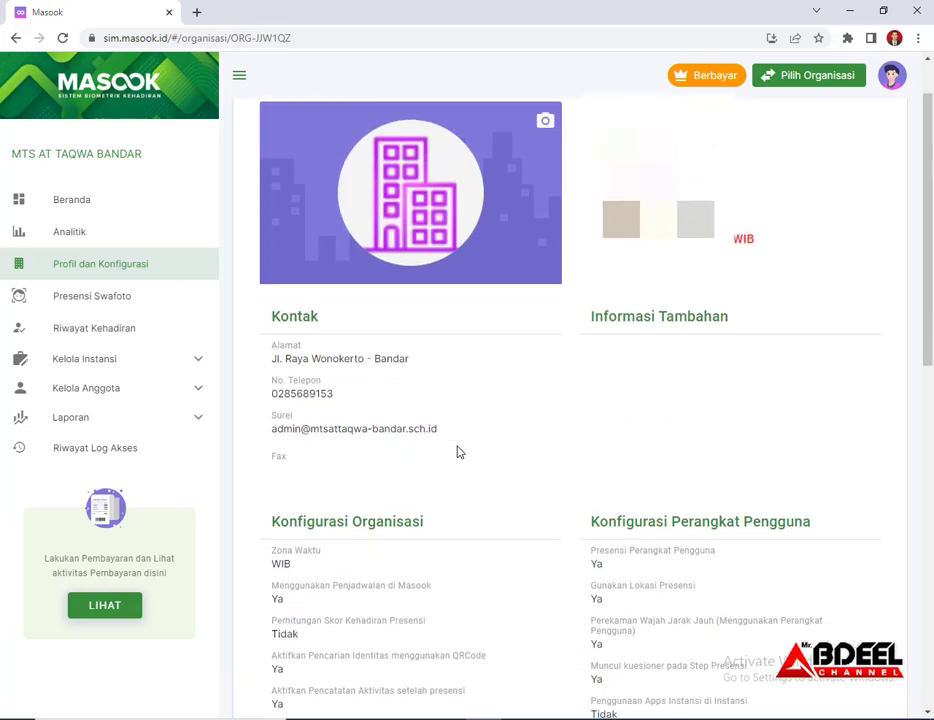
scroll(457, 452, down, 10)
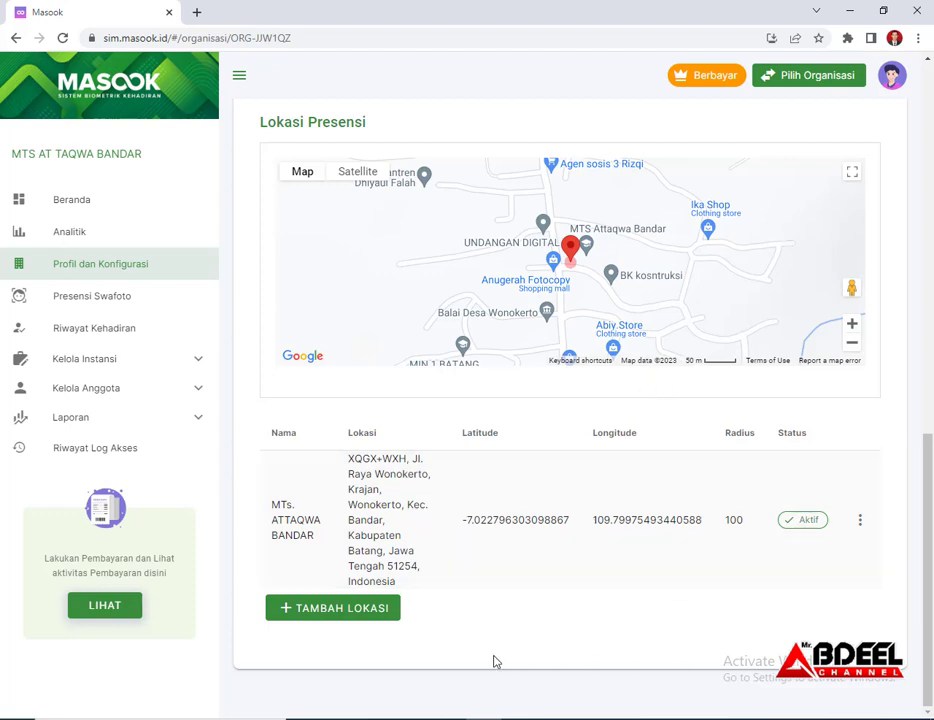
scroll(573, 511, up, 3)
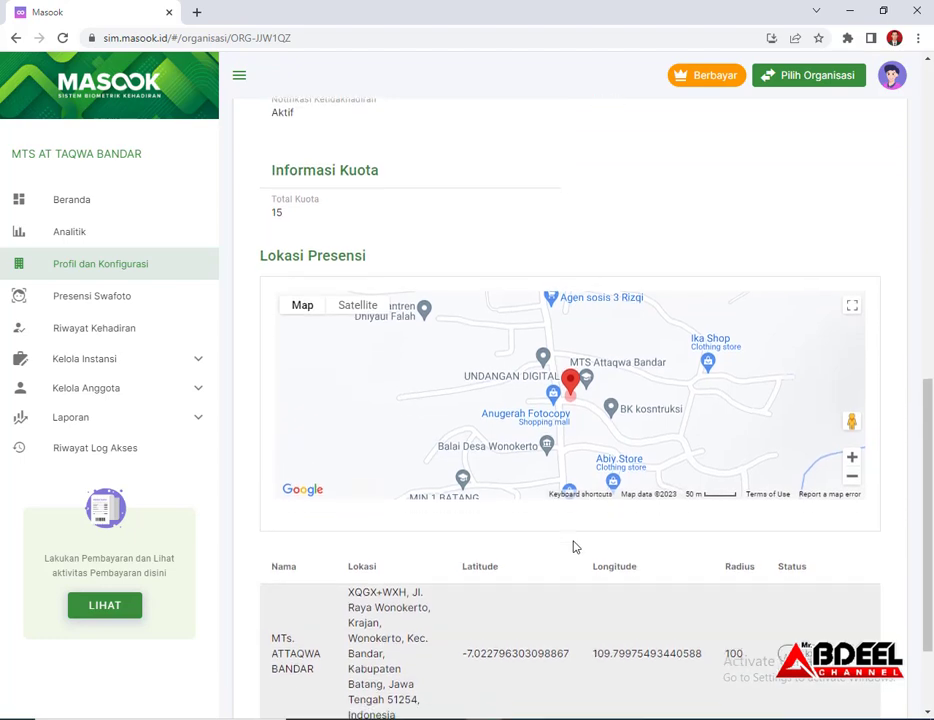
scroll(573, 511, down, 3)
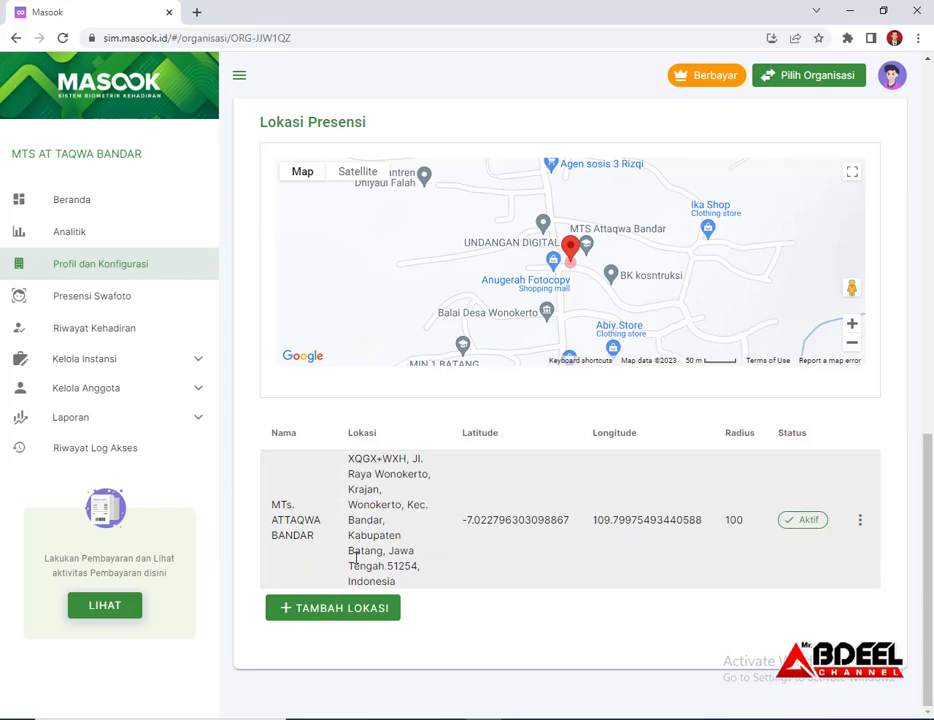
click(354, 609)
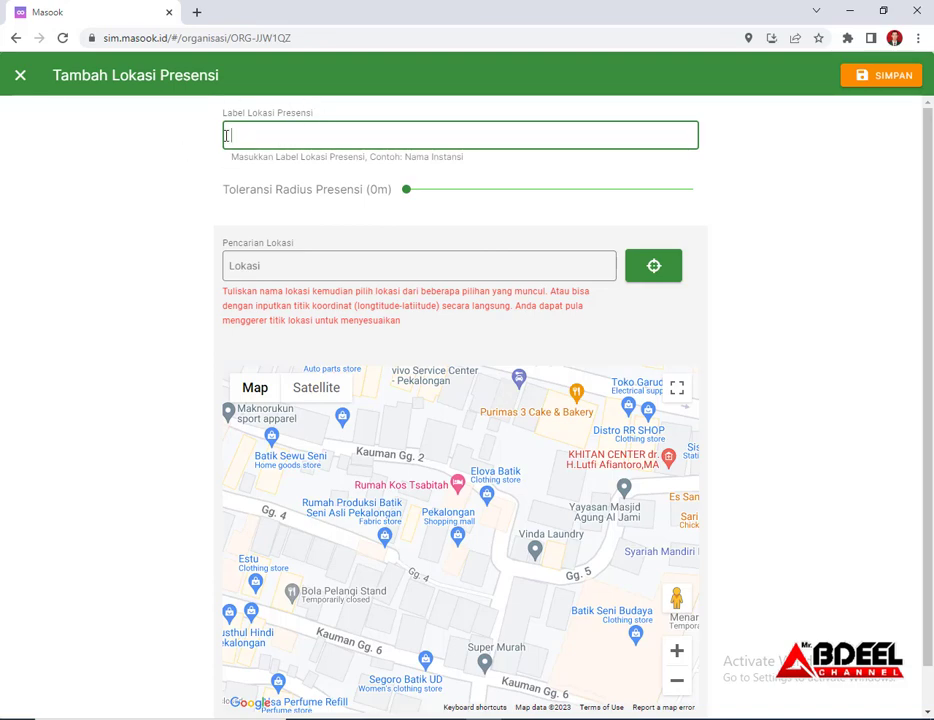
click(20, 75)
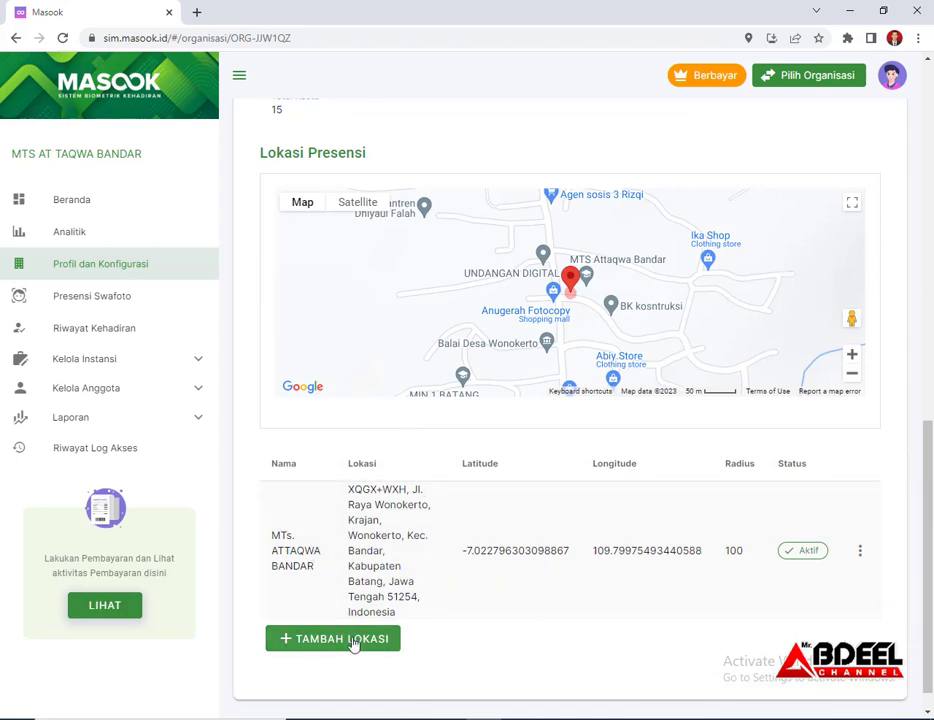
Add a location labelled 'MTs. ATTAQWA BANDAR 2' with a 20 m radius tolerance
click(354, 643)
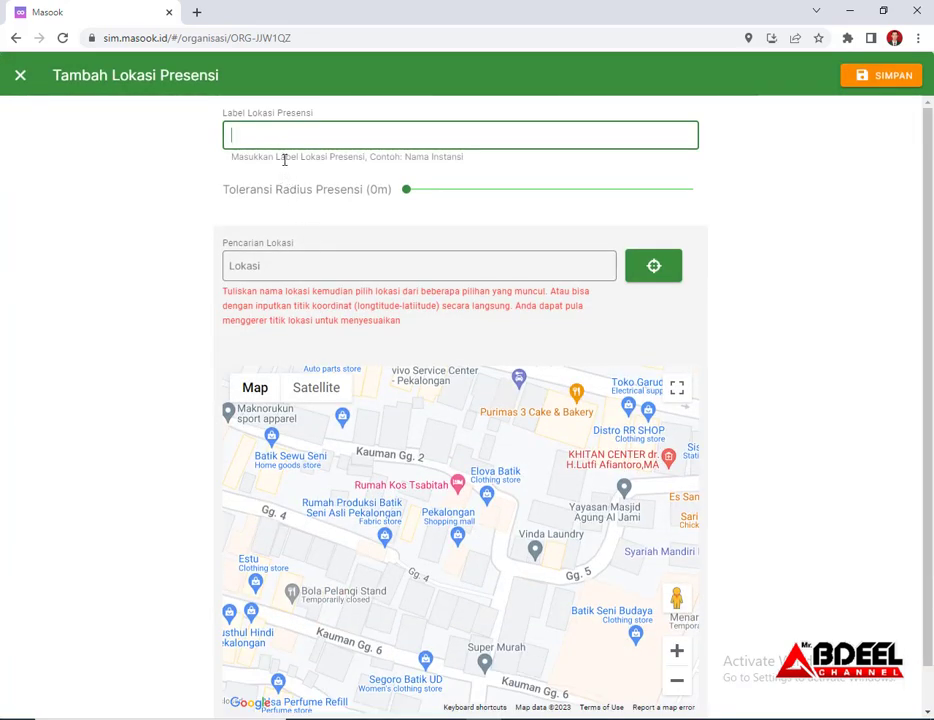
text(M)
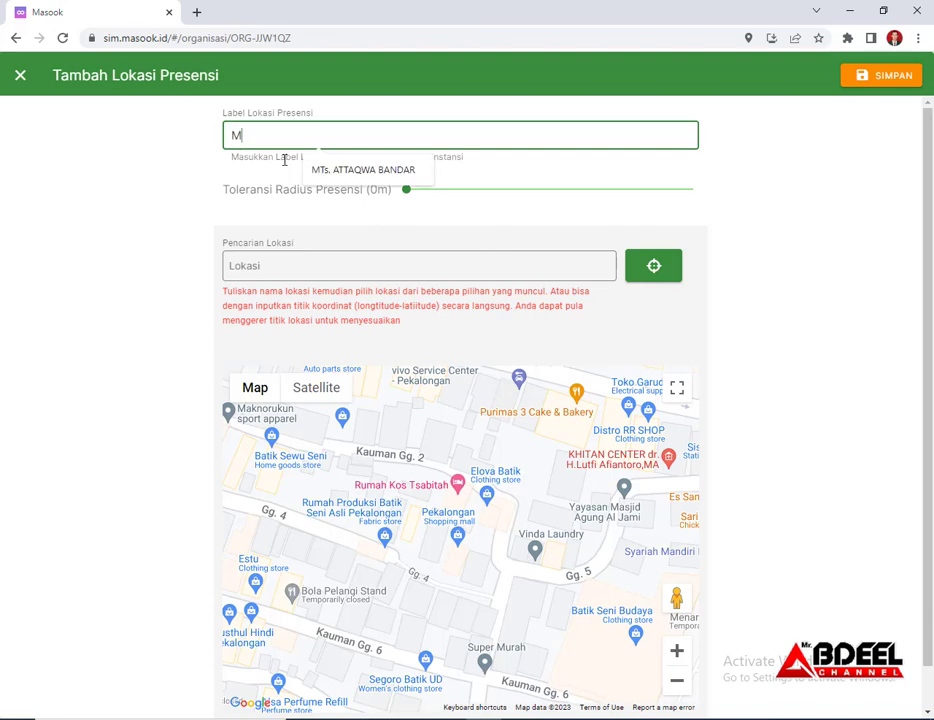
text(TS)
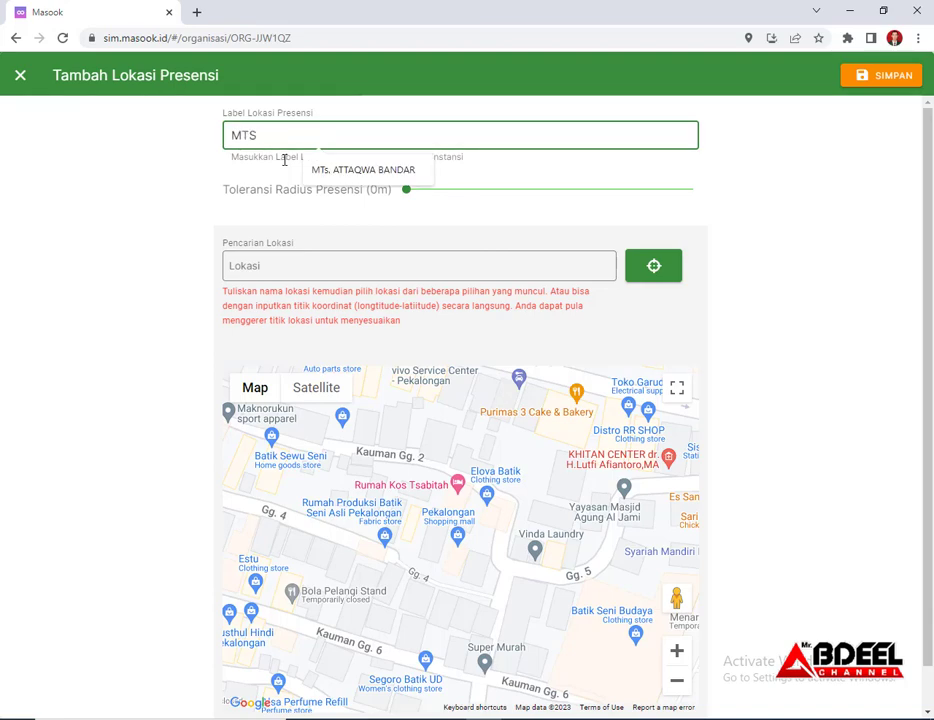
click(371, 172)
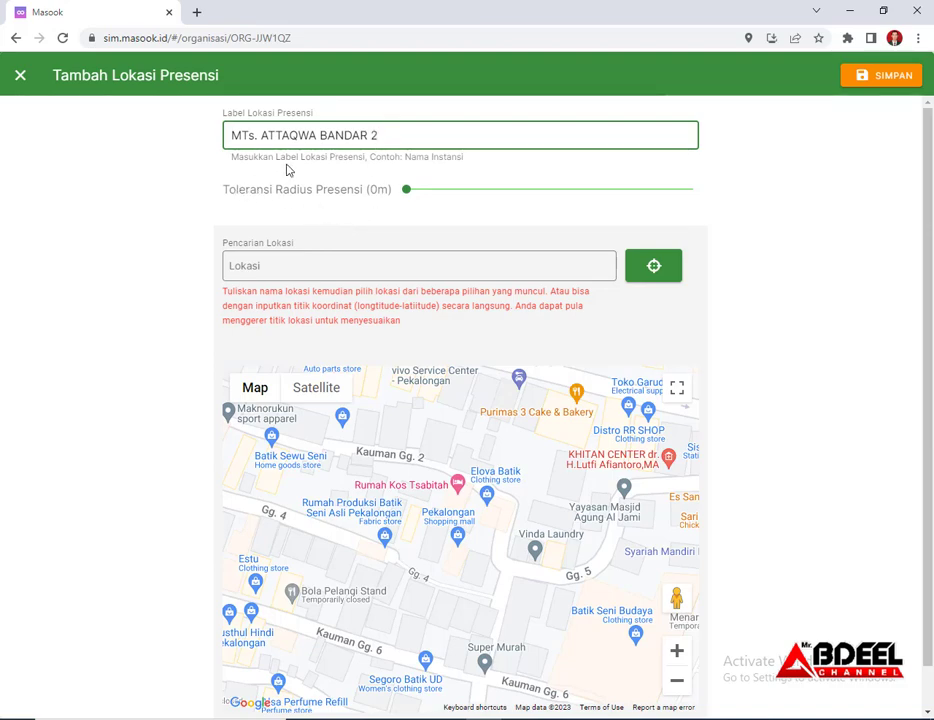
click(407, 193)
mouse_move(408, 195)
mouse_down()
mouse_move(730, 200)
mouse_move(402, 219)
mouse_move(707, 229)
mouse_move(404, 233)
mouse_move(730, 233)
mouse_move(406, 217)
mouse_up()
drag(408, 217, 467, 203)
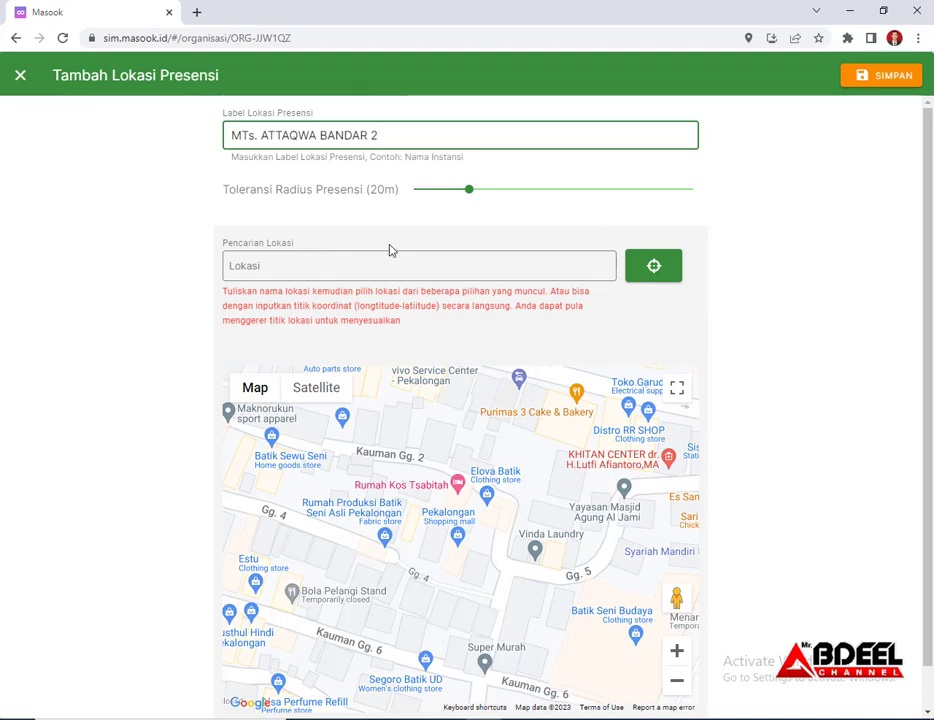
click(354, 265)
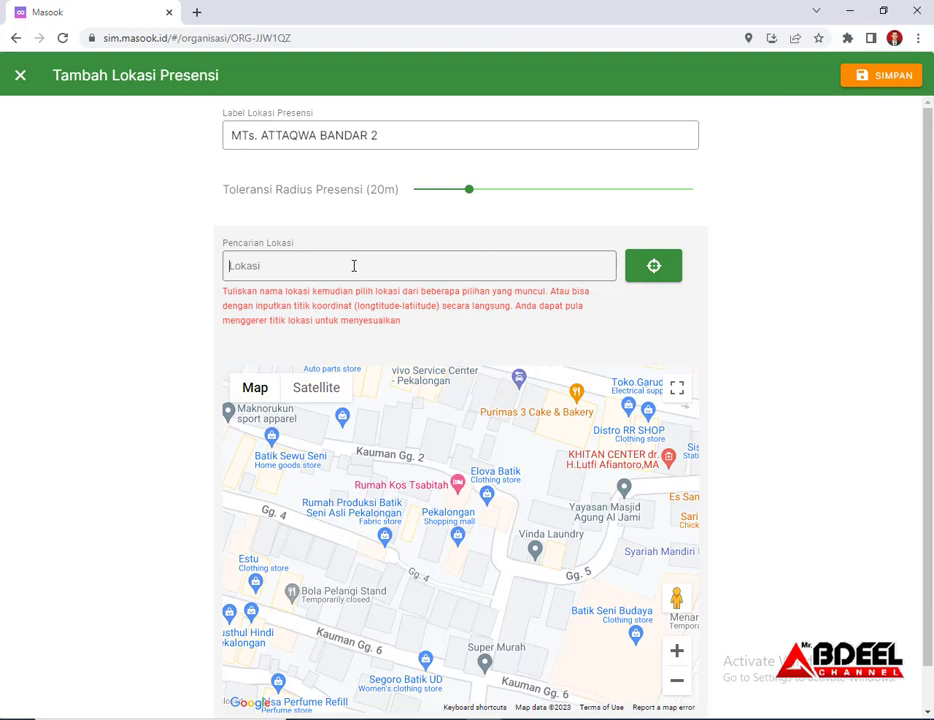
Search 'wonokerto bandar batang' and pick Jalan Raya Wonokerto, Bandar as the location
text(mts)
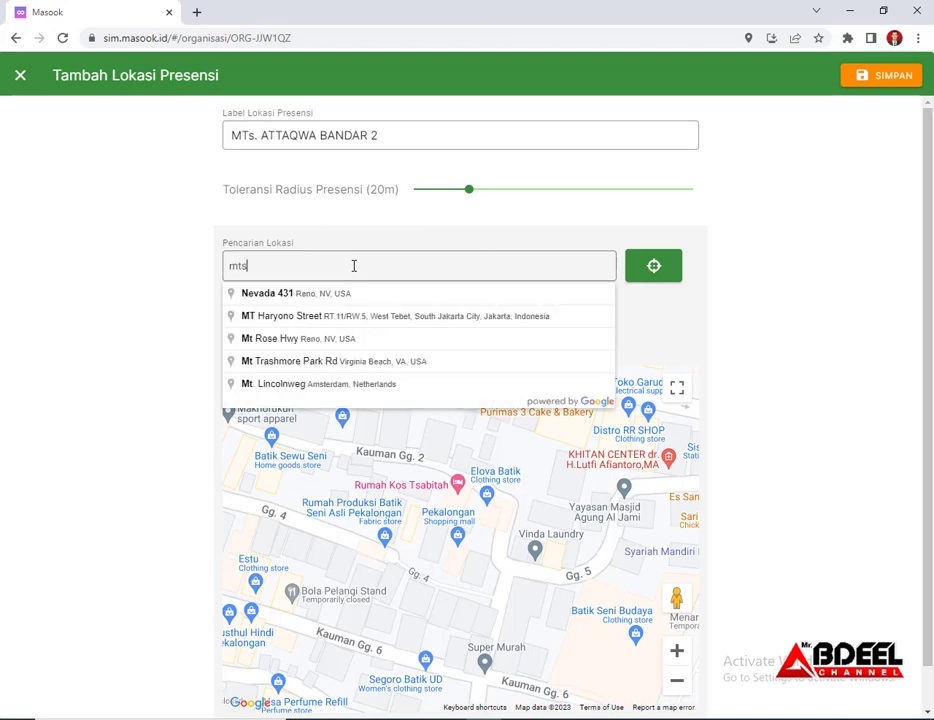
text( attaqwa)
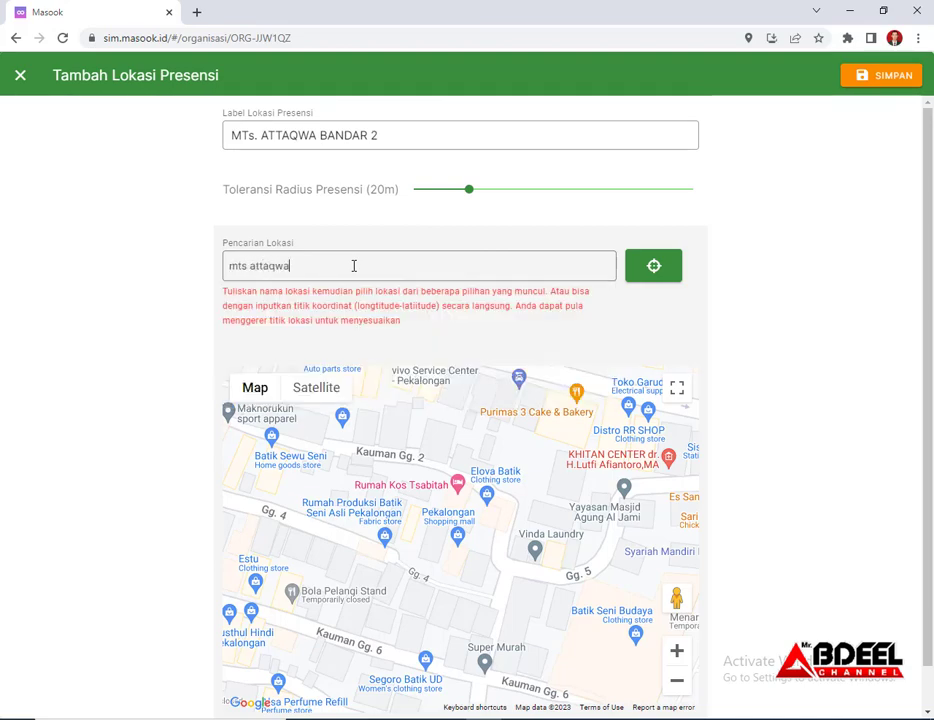
text( bandar)
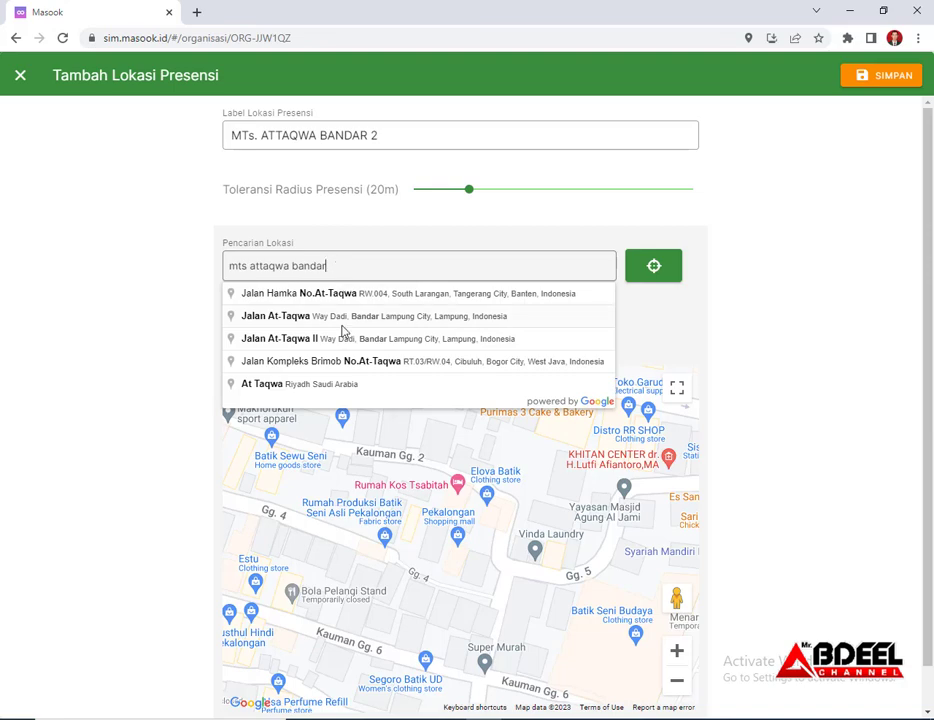
drag(340, 267, 218, 270)
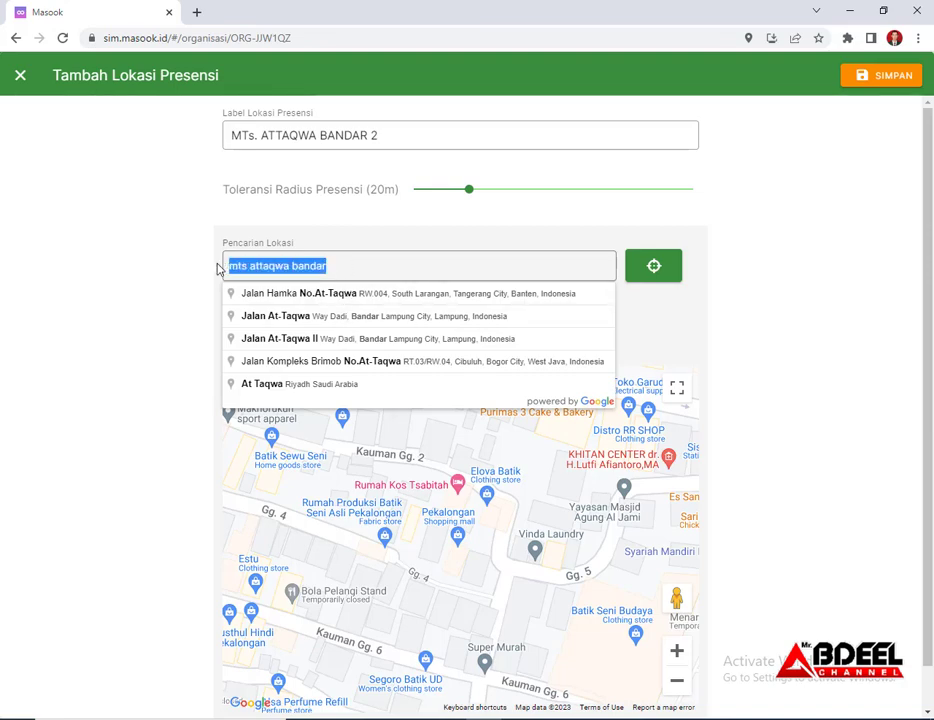
text(won)
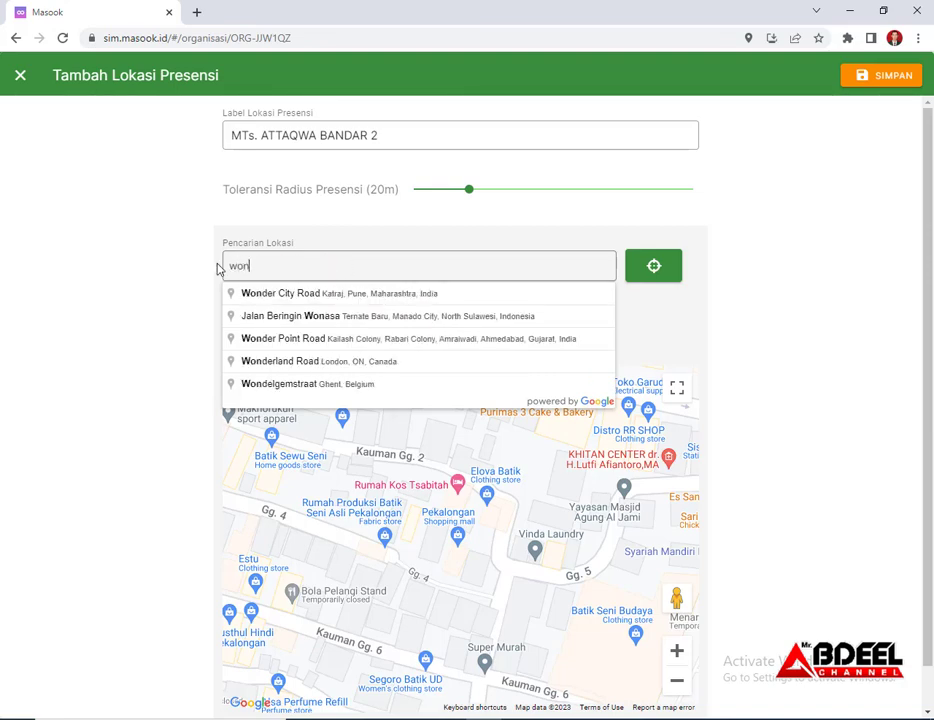
text(o)
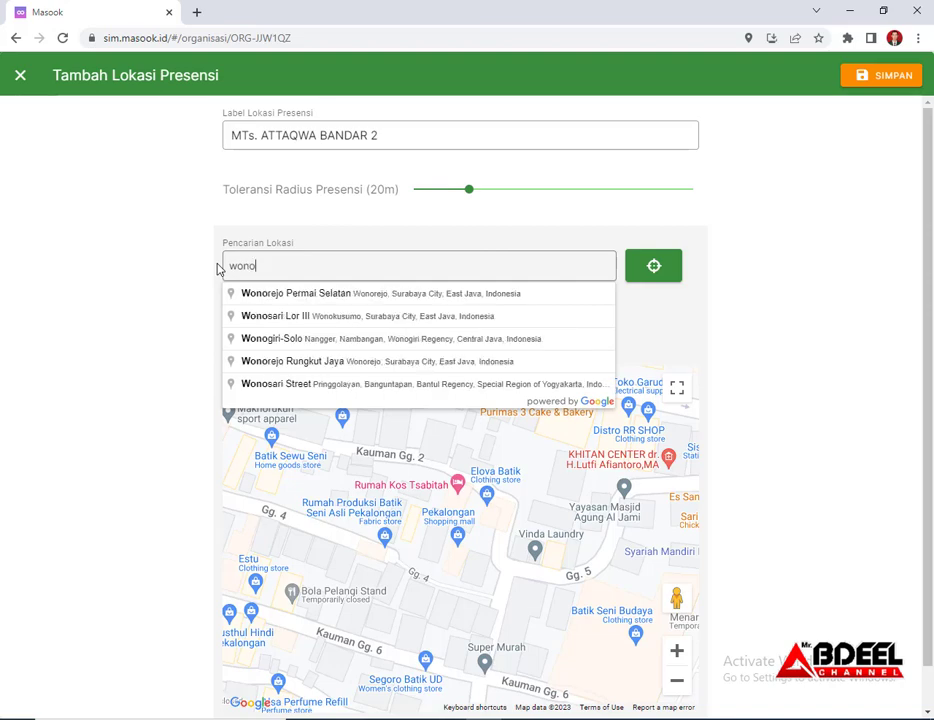
text(kerto)
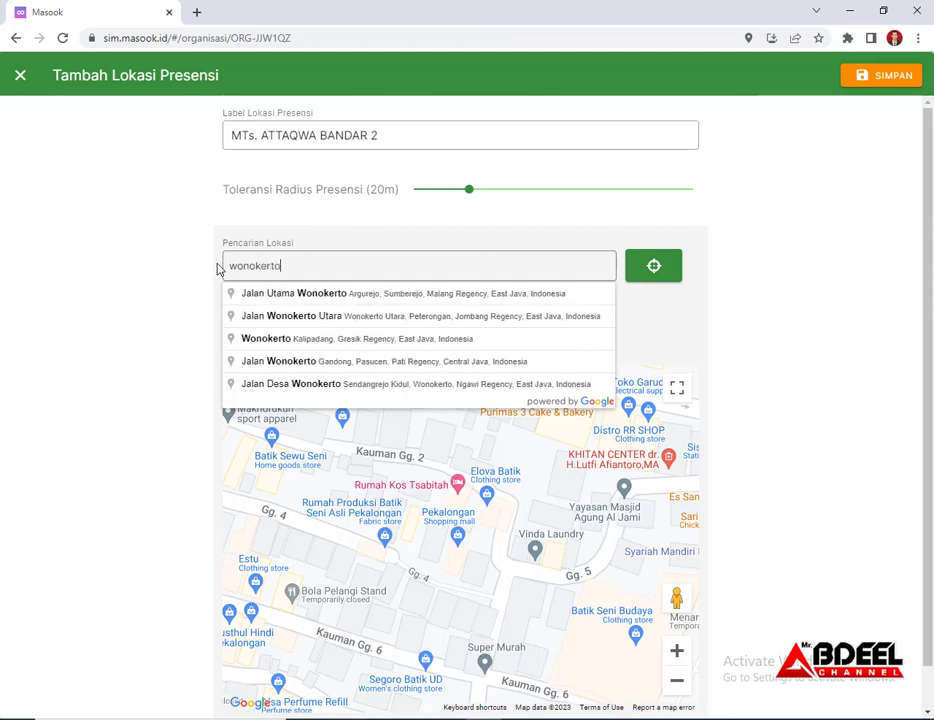
text( bandar)
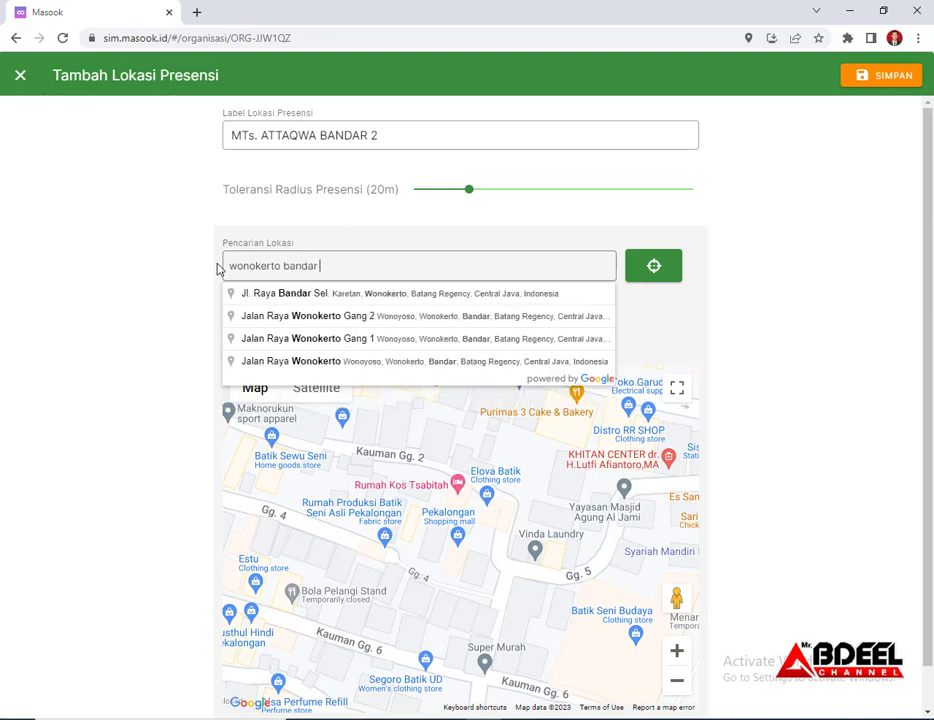
text( batang)
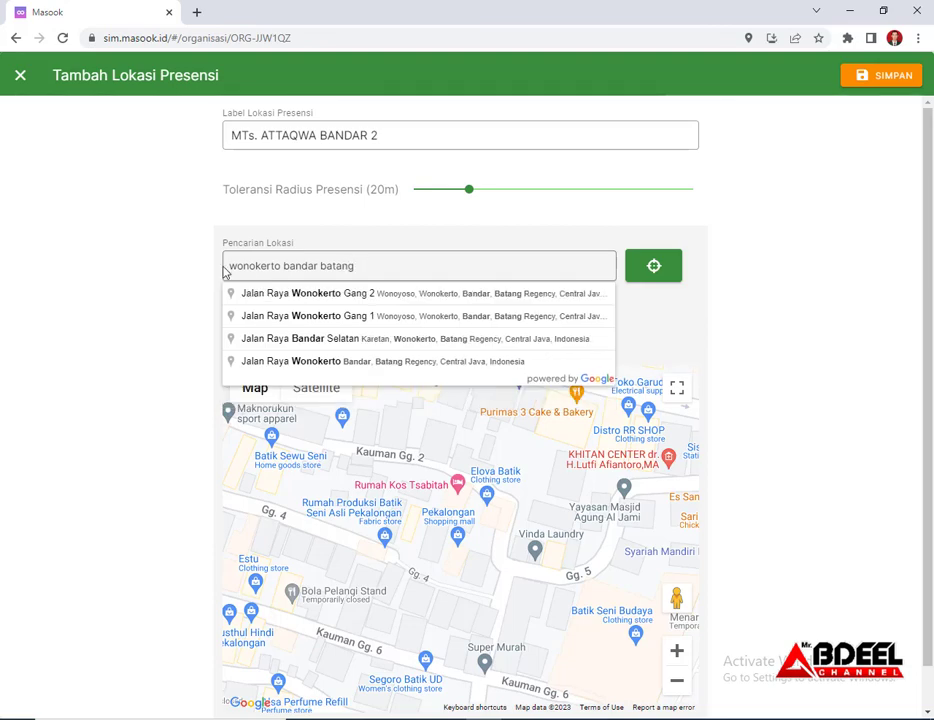
click(321, 362)
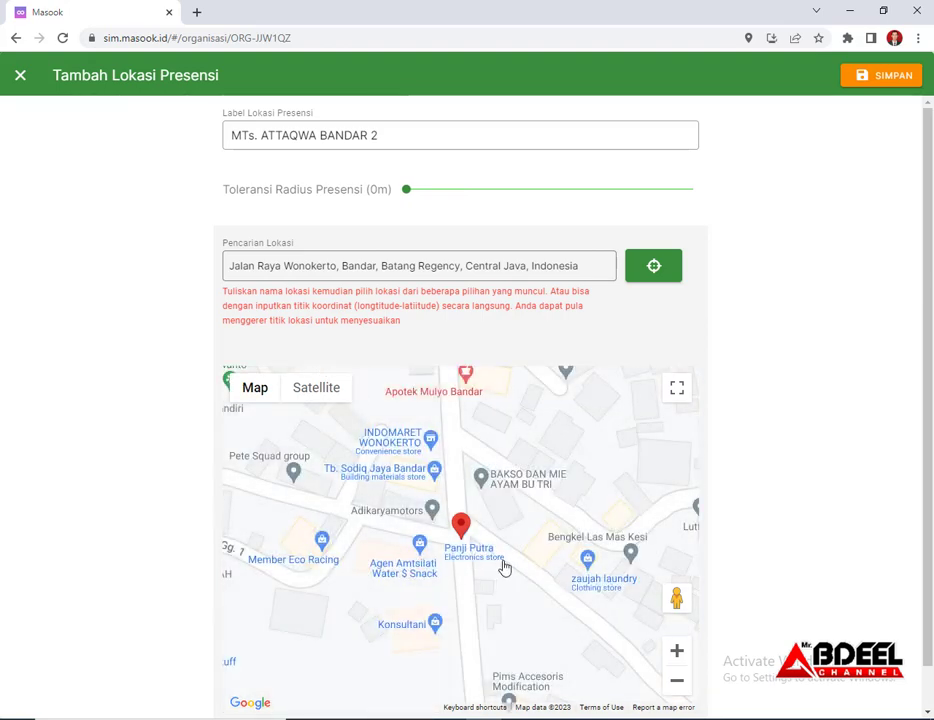
Show satellite imagery near MTS Attaqwa Bandar and pin the spot below Jamu Tradisional Bu Muji
scroll(503, 568, down, 1)
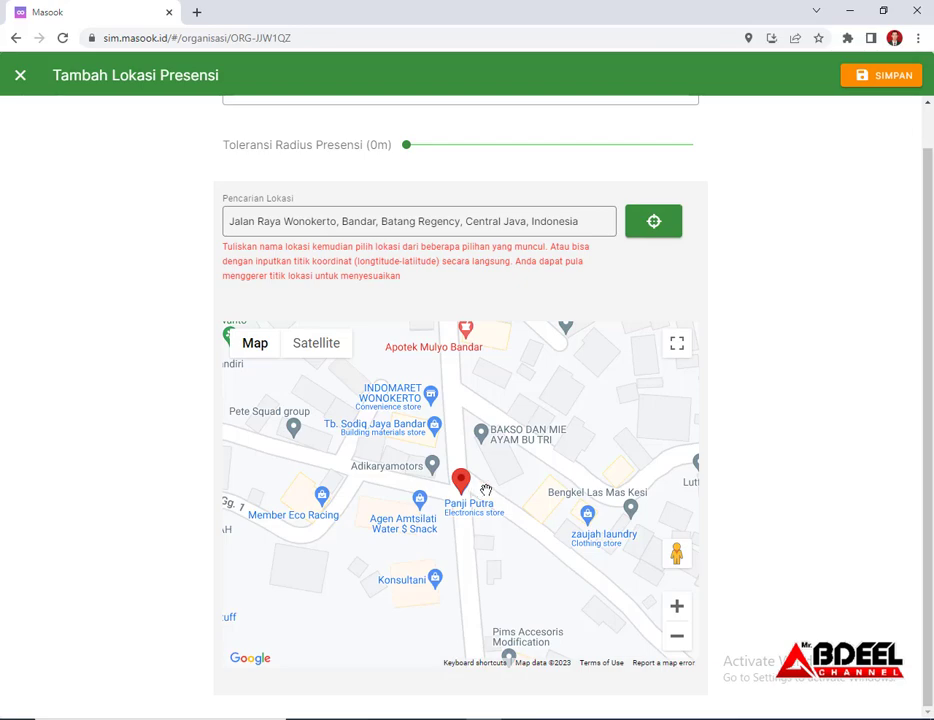
scroll(485, 490, up, 3)
scroll(486, 487, down, 5)
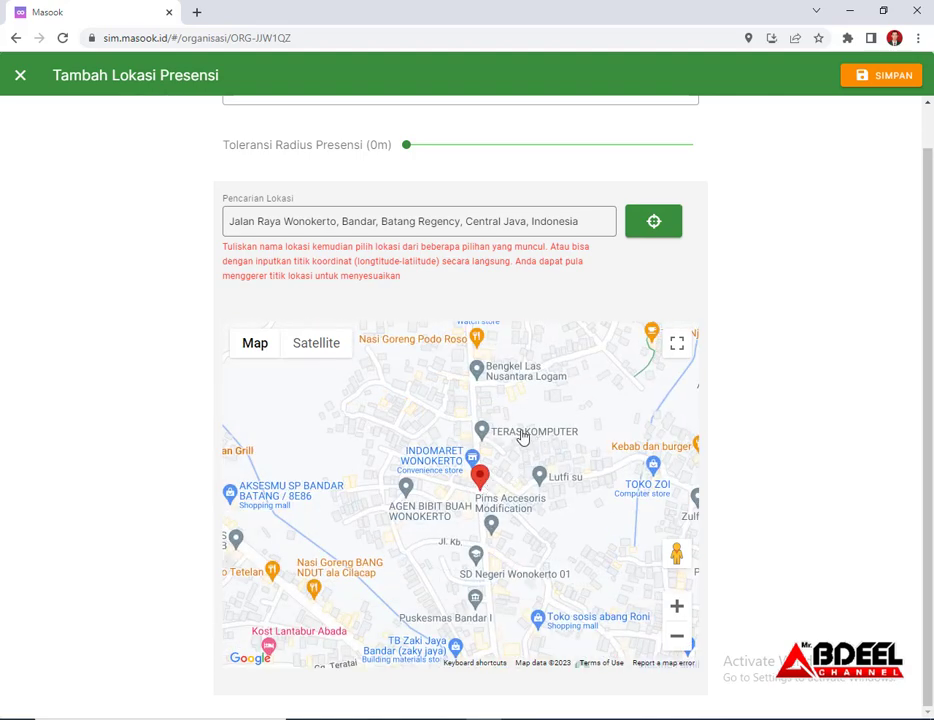
drag(524, 424, 511, 547)
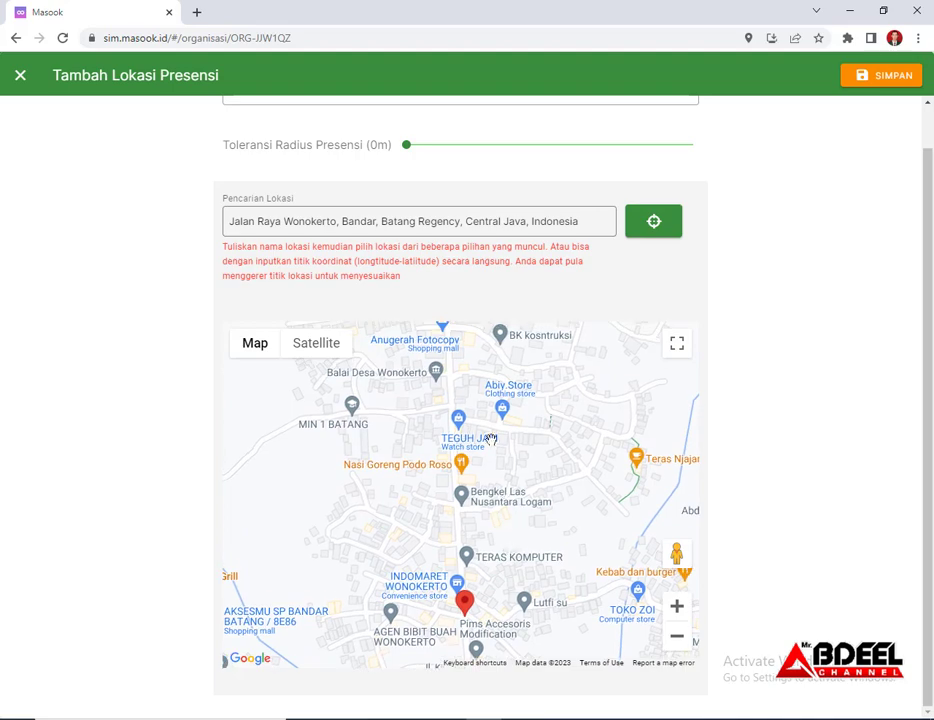
drag(491, 439, 505, 529)
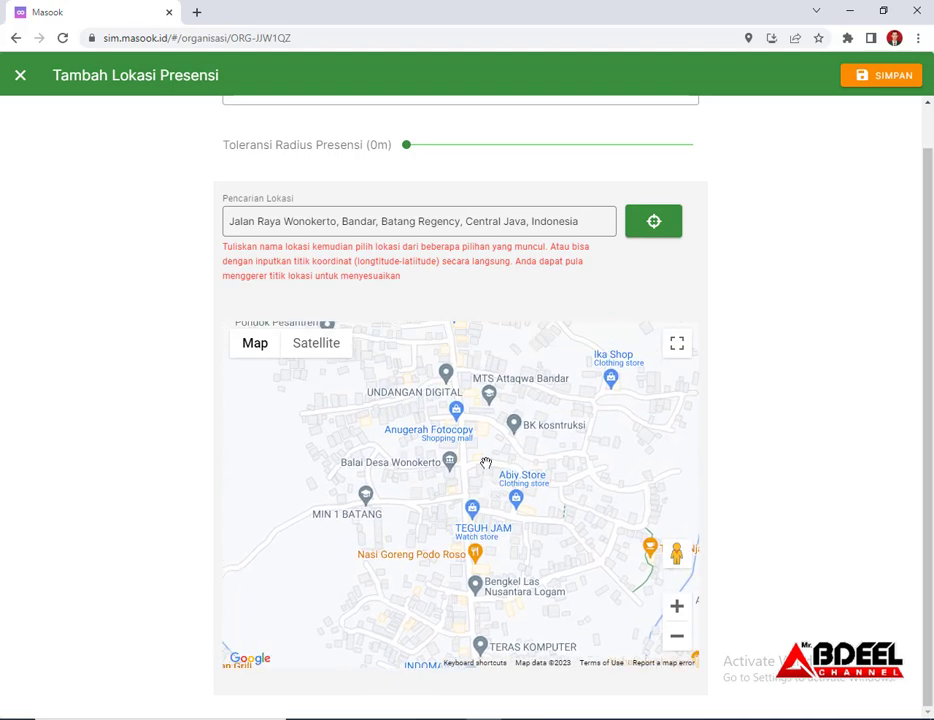
scroll(490, 408, up, 4)
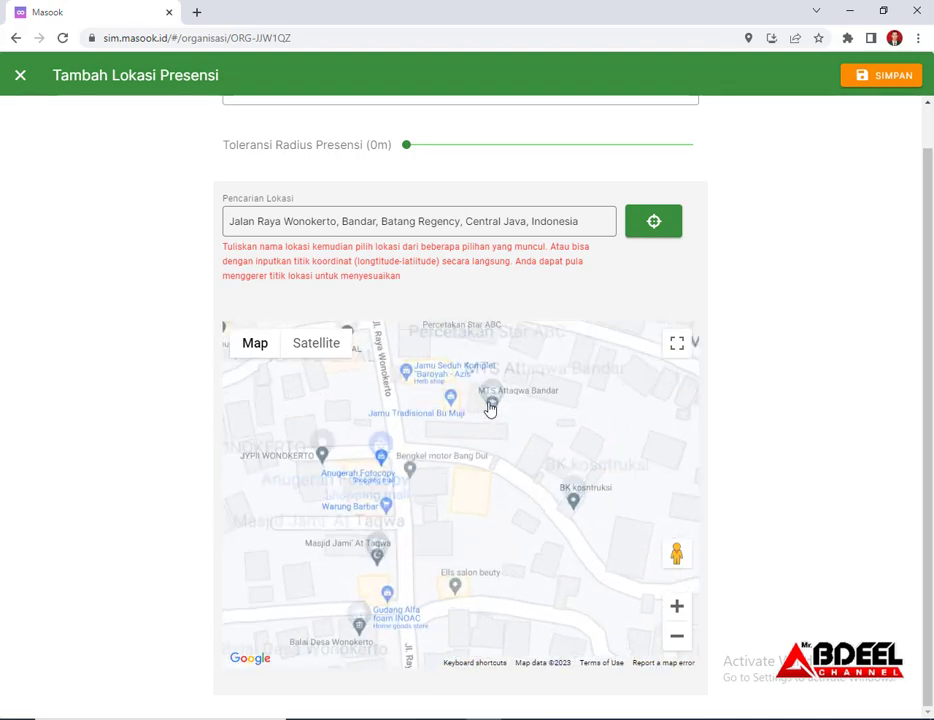
scroll(502, 432, down, 1)
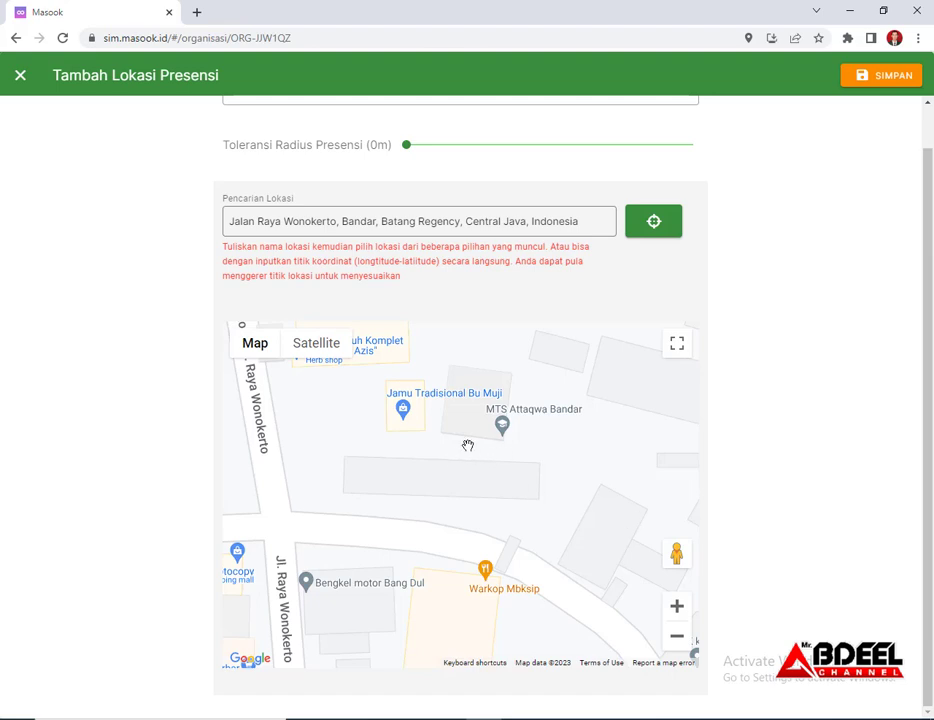
click(326, 354)
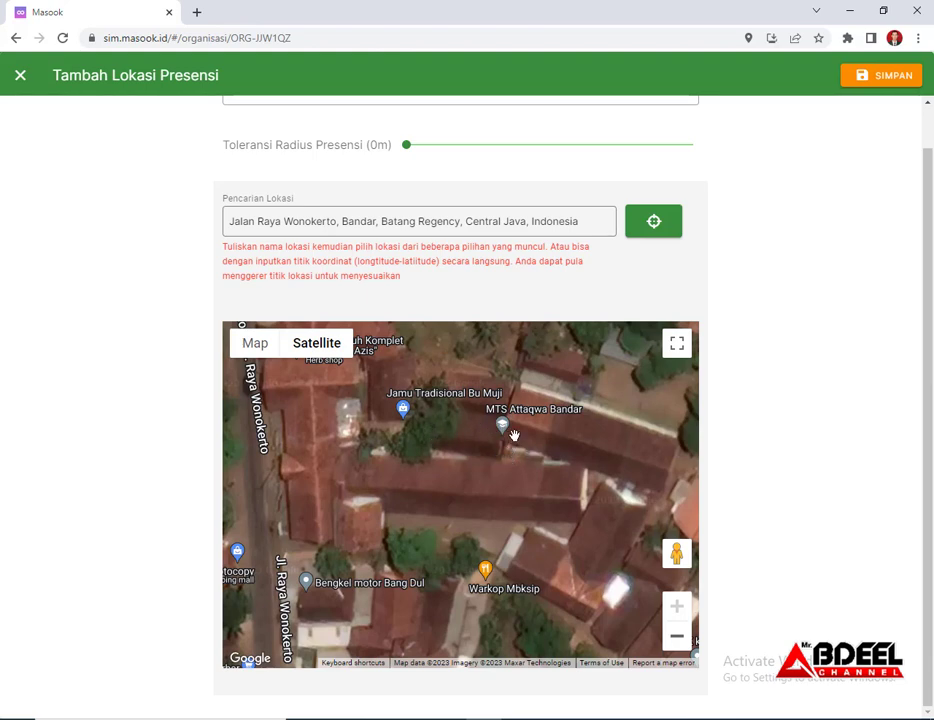
click(392, 484)
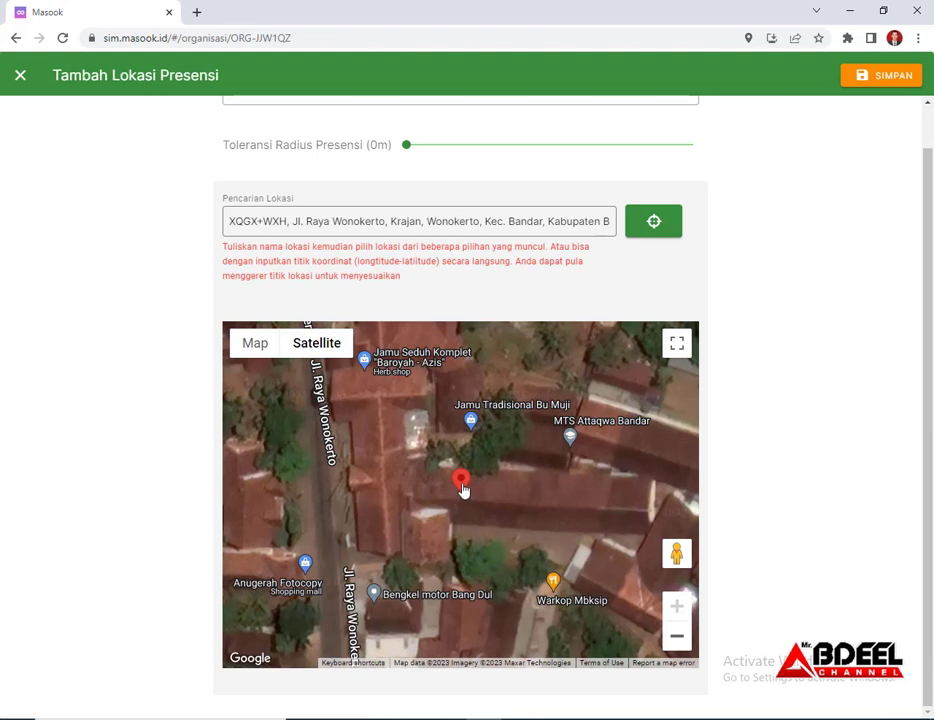
Nudge the location pin slightly left and set the radius tolerance to 20 m
drag(463, 490, 450, 488)
drag(450, 488, 445, 487)
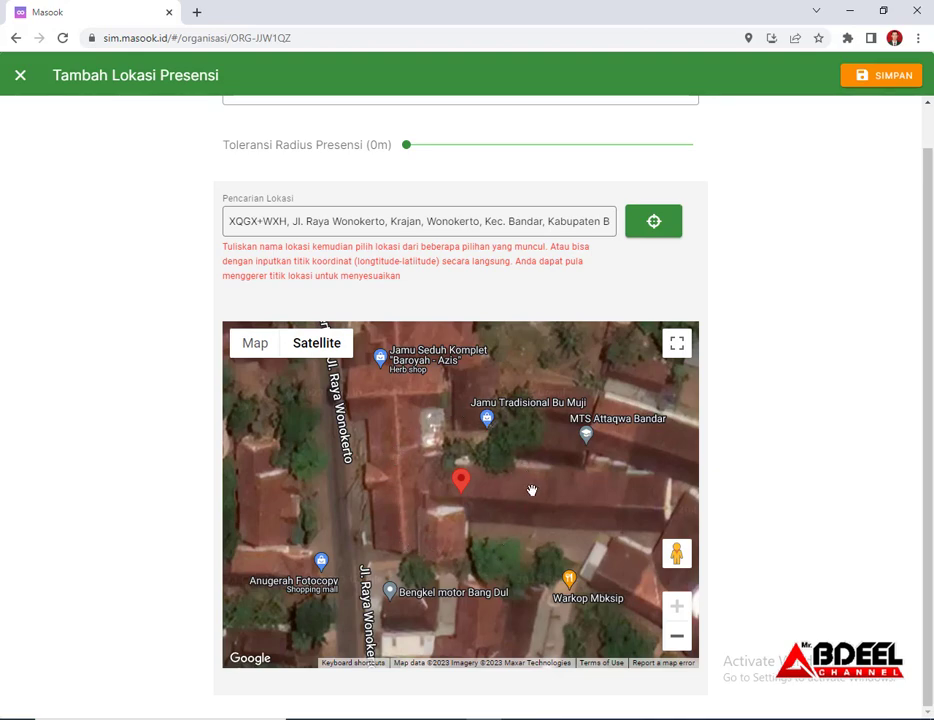
scroll(532, 490, down, 2)
drag(411, 146, 474, 158)
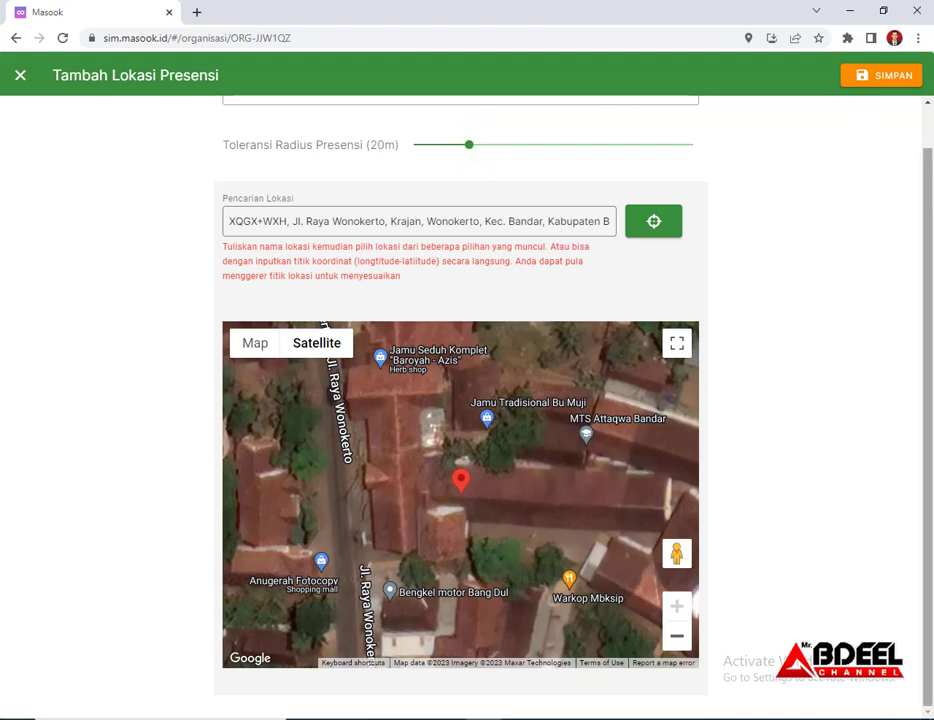
Save the MTs. ATTAQWA BANDAR 2 location with its 20 m radius and check the locations table
click(893, 89)
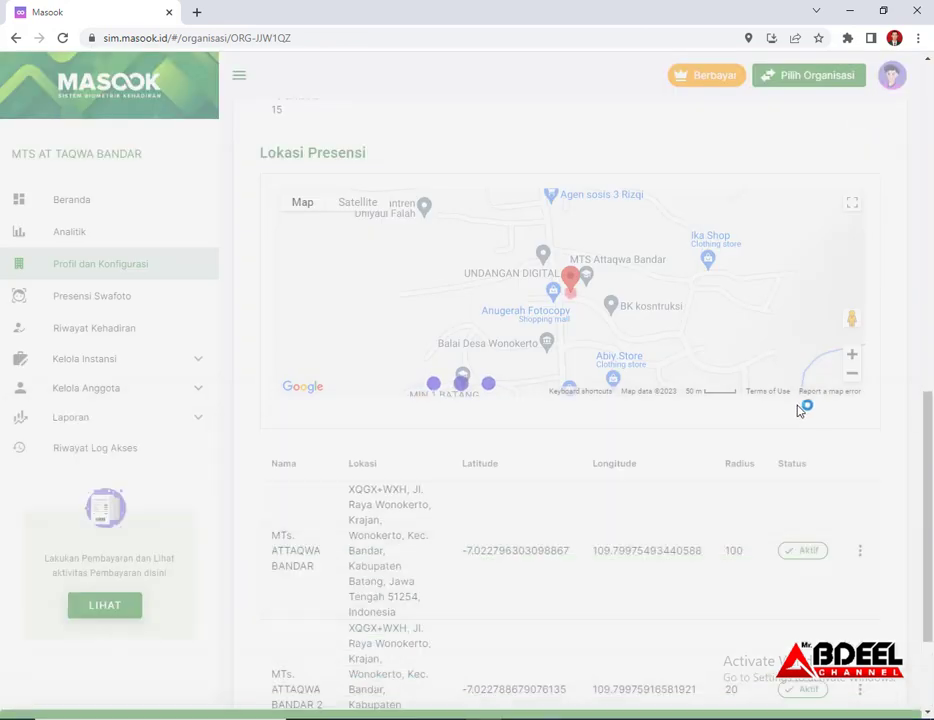
scroll(533, 513, down, 3)
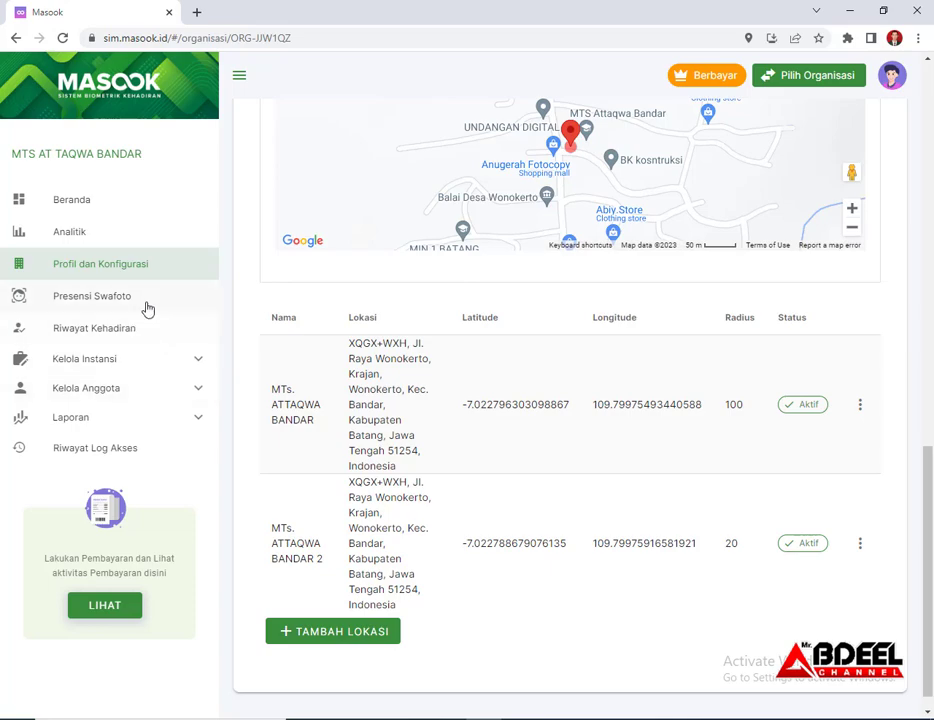
Open the Periode list under Kelola Instansi and inspect the Januari period without changing it
click(103, 336)
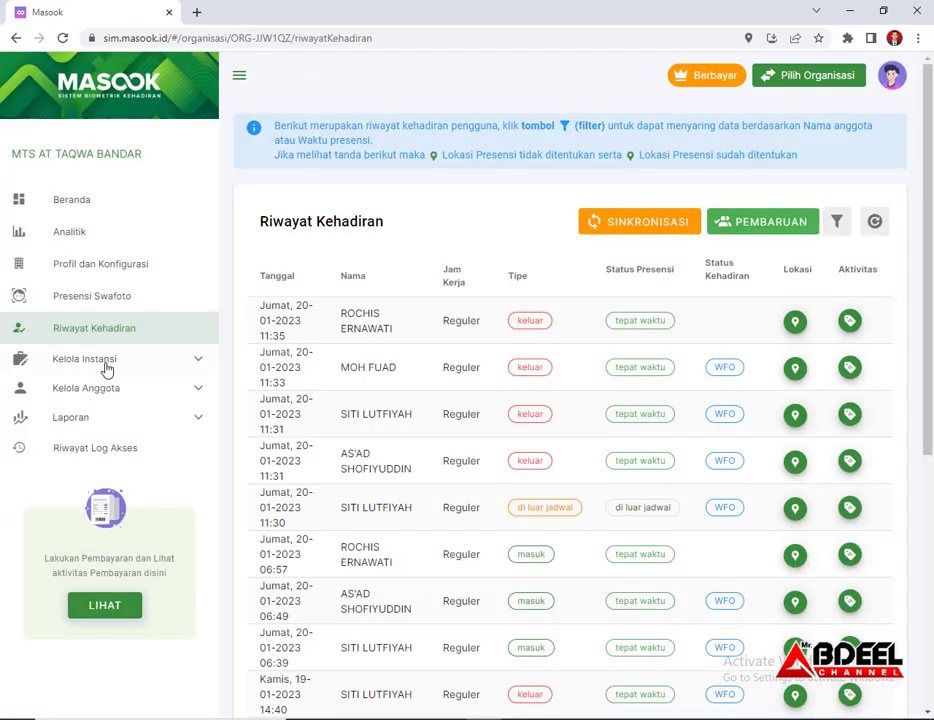
click(102, 369)
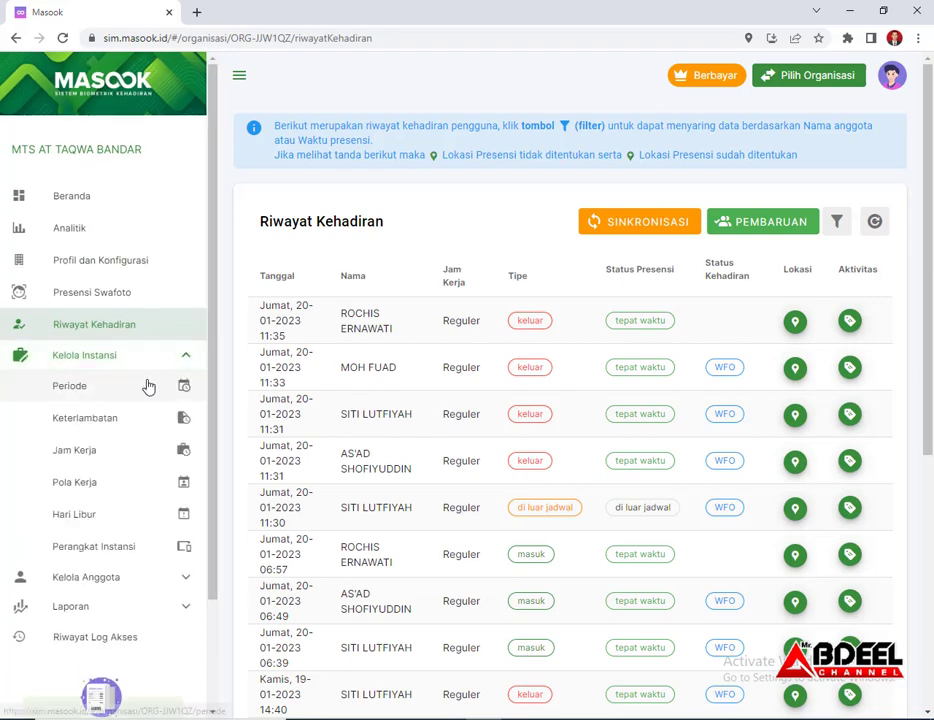
scroll(125, 370, down, 1)
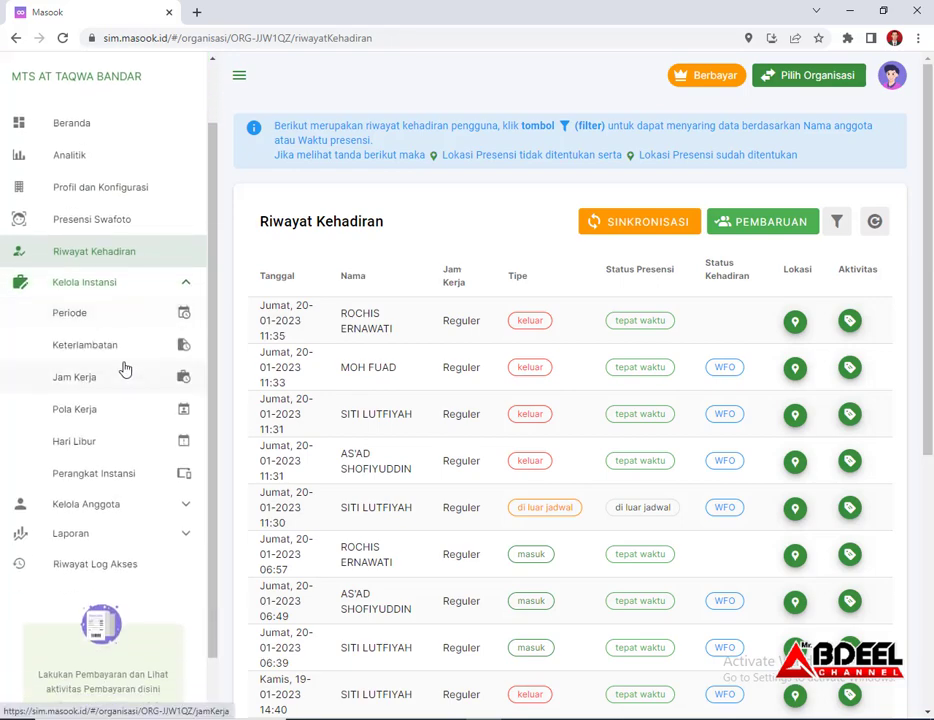
click(80, 316)
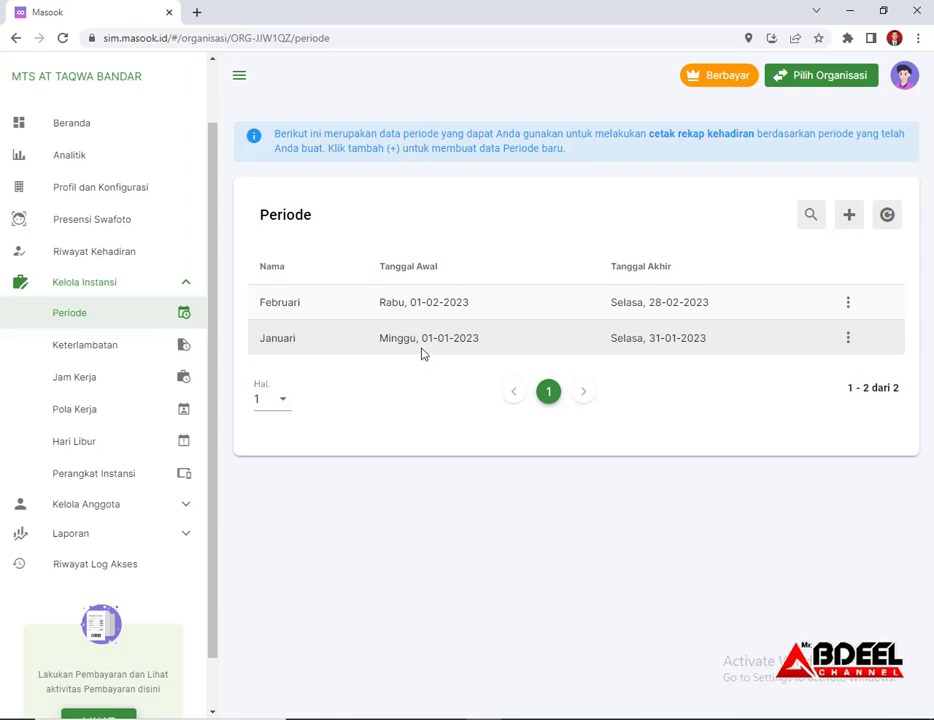
click(850, 340)
click(746, 357)
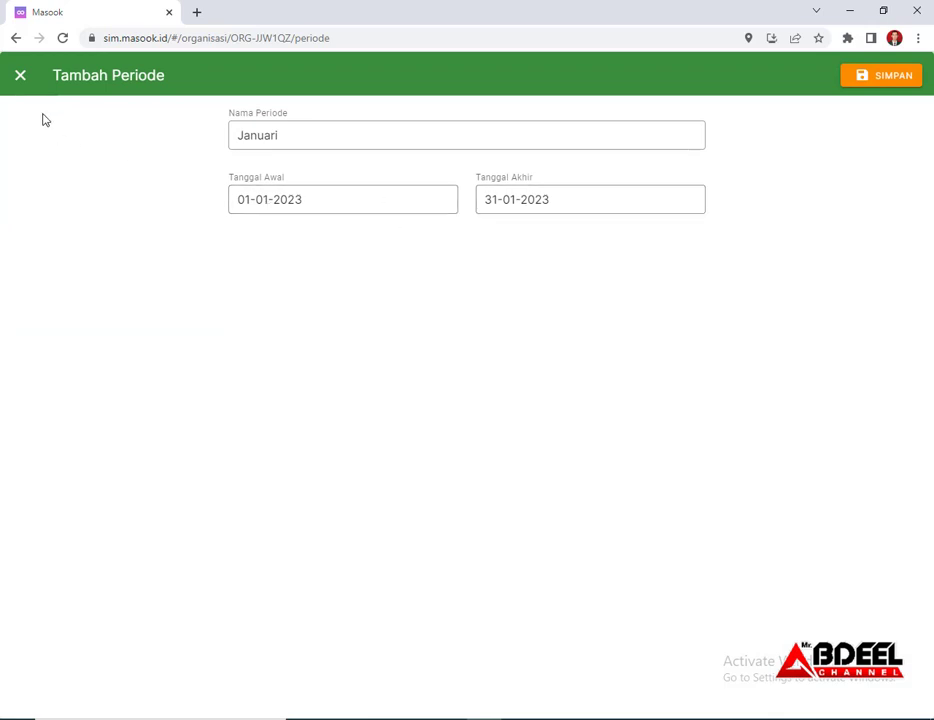
click(20, 76)
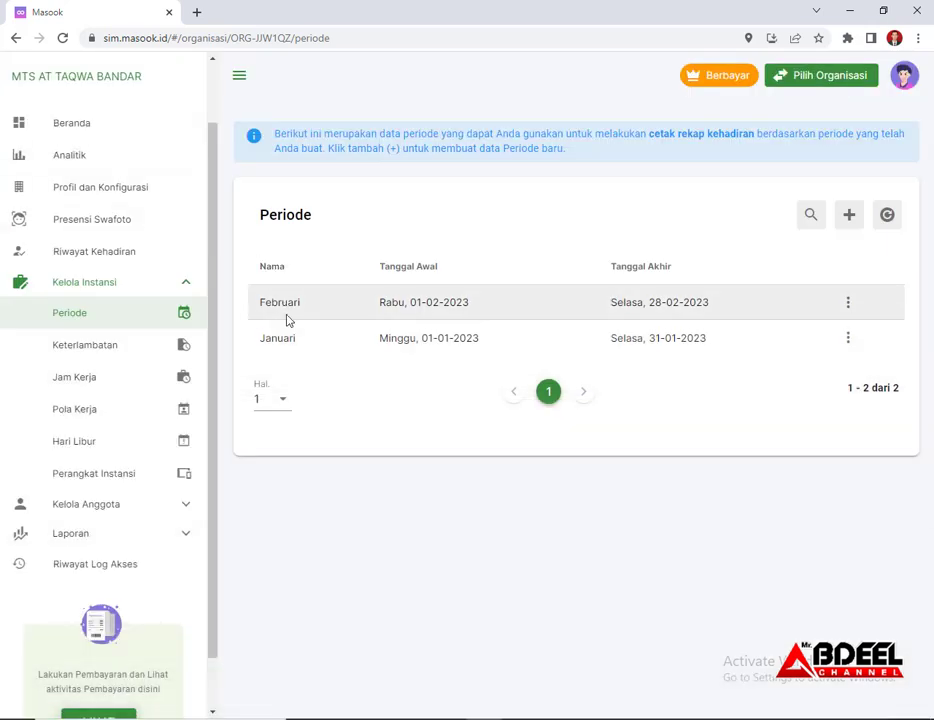
Add a period named Maret running 01-03-2023 to 31-03-2023 and save it
click(849, 215)
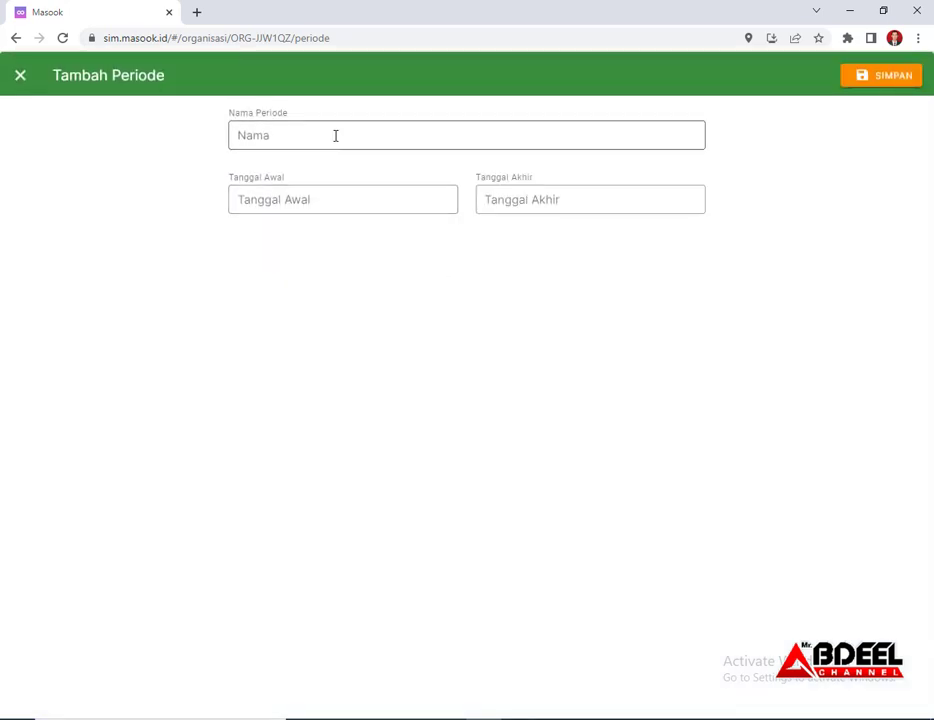
click(335, 135)
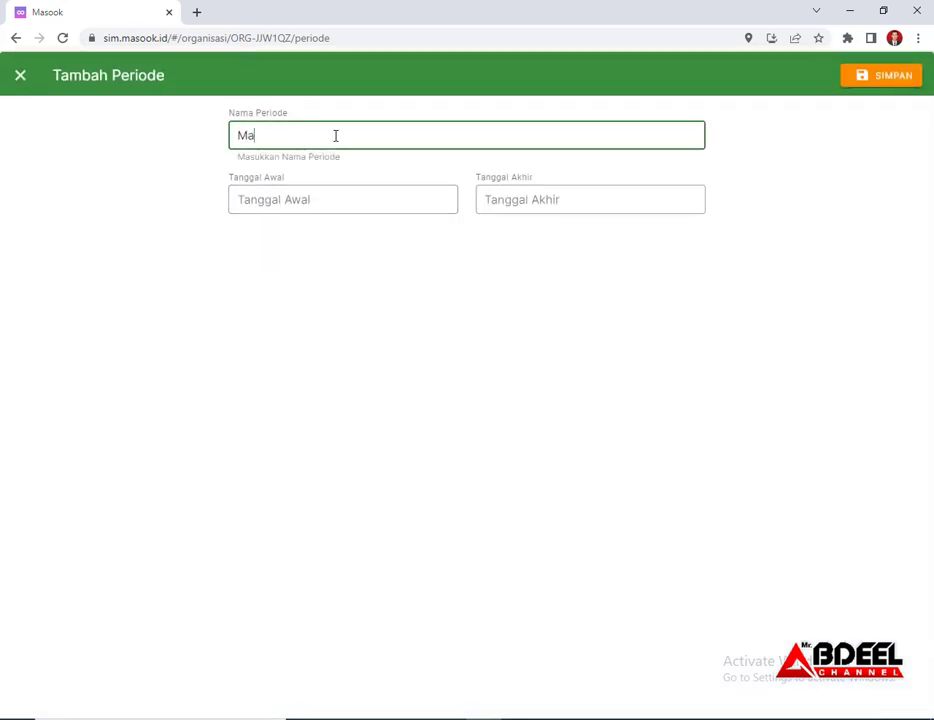
click(315, 198)
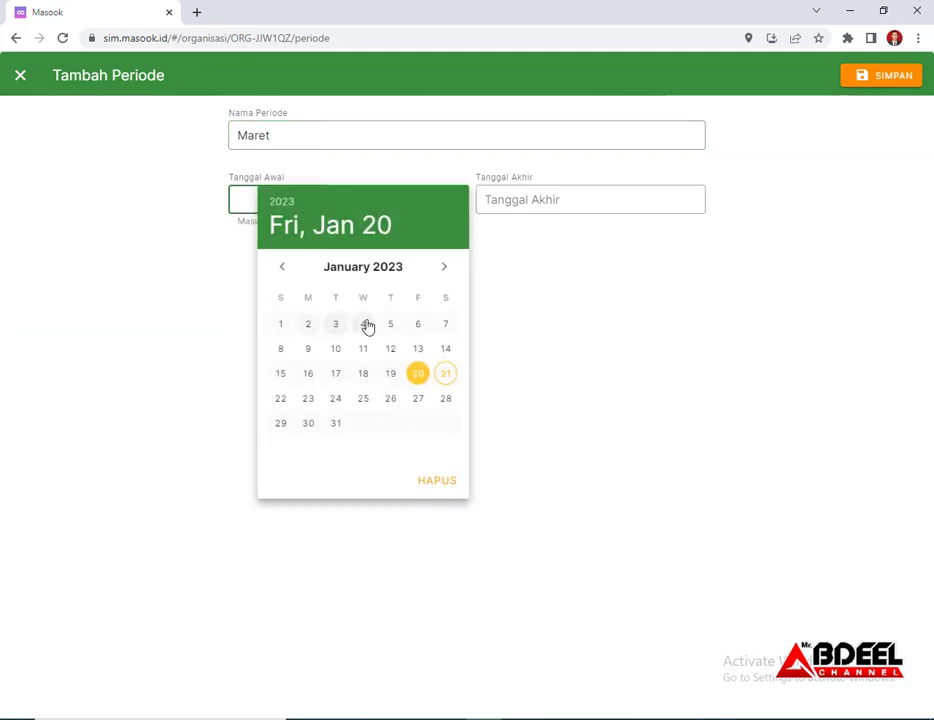
click(446, 270)
click(446, 268)
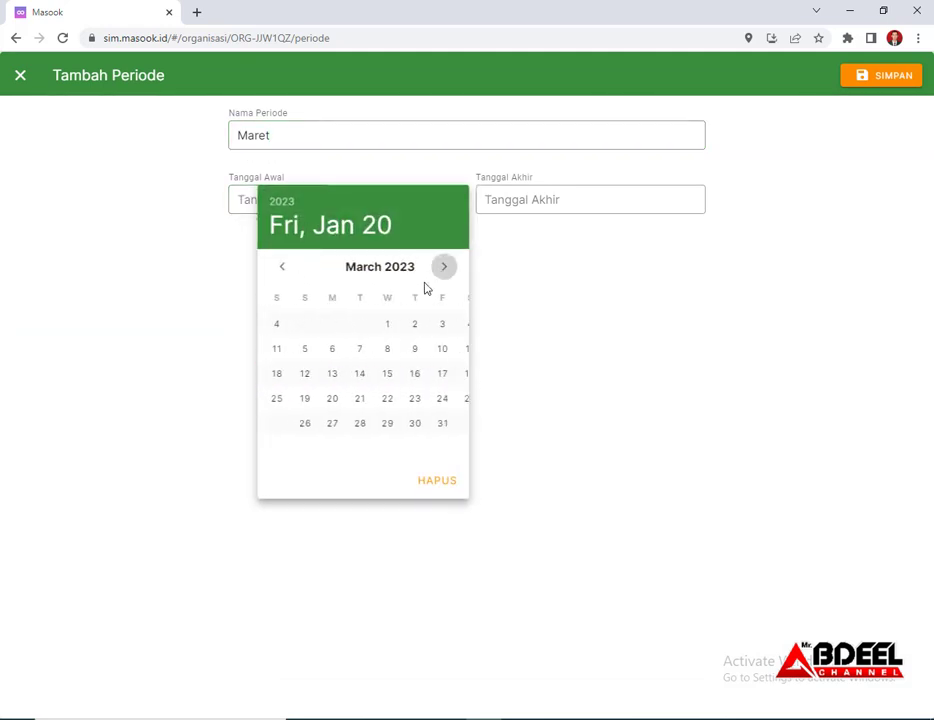
click(364, 325)
click(544, 204)
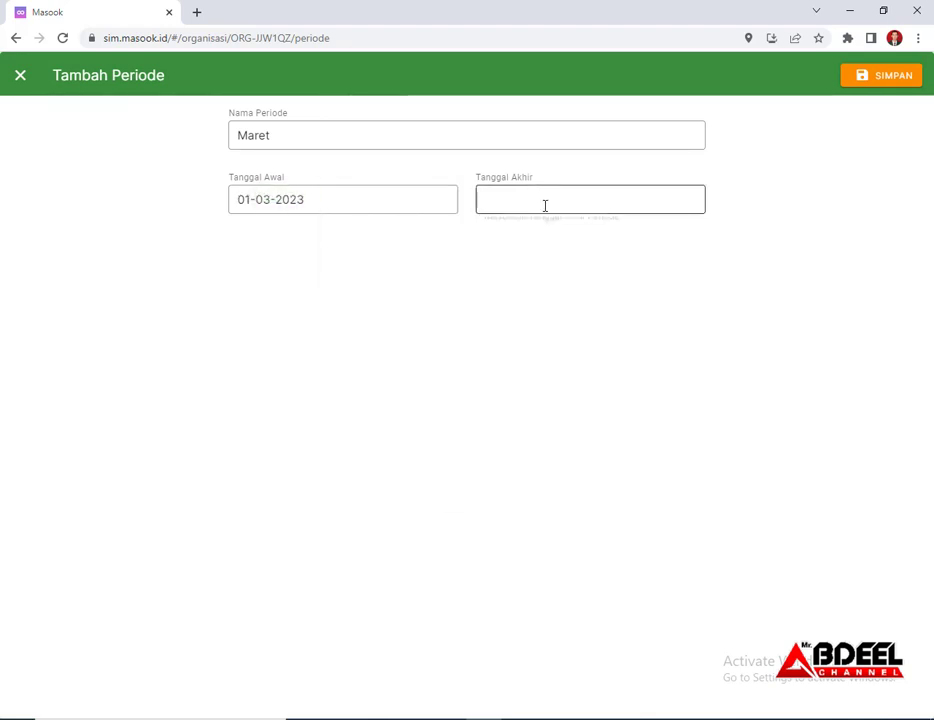
click(693, 270)
click(693, 270)
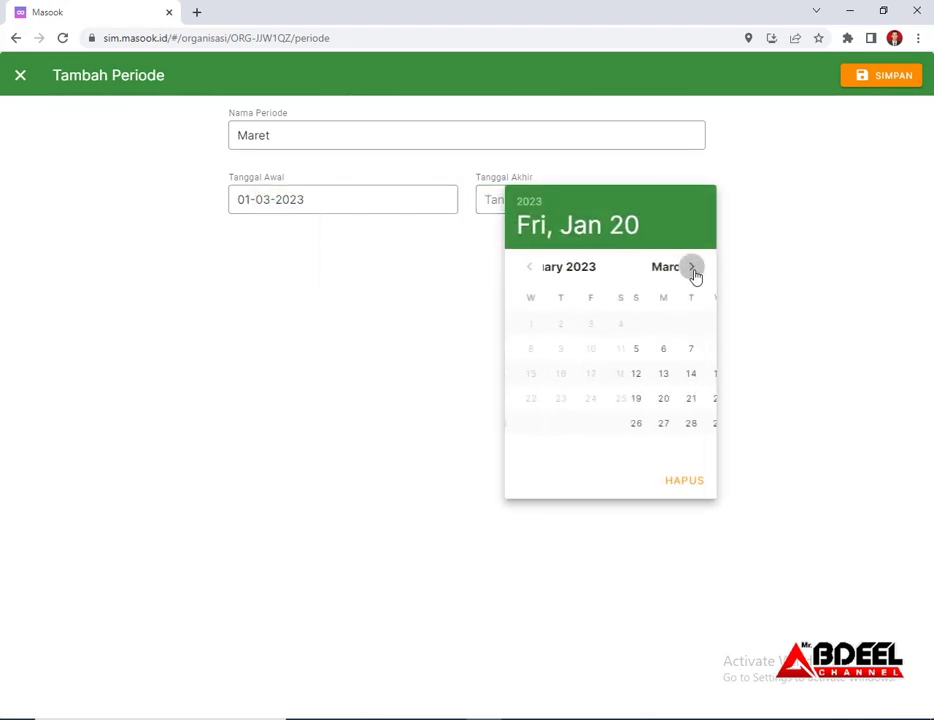
click(667, 426)
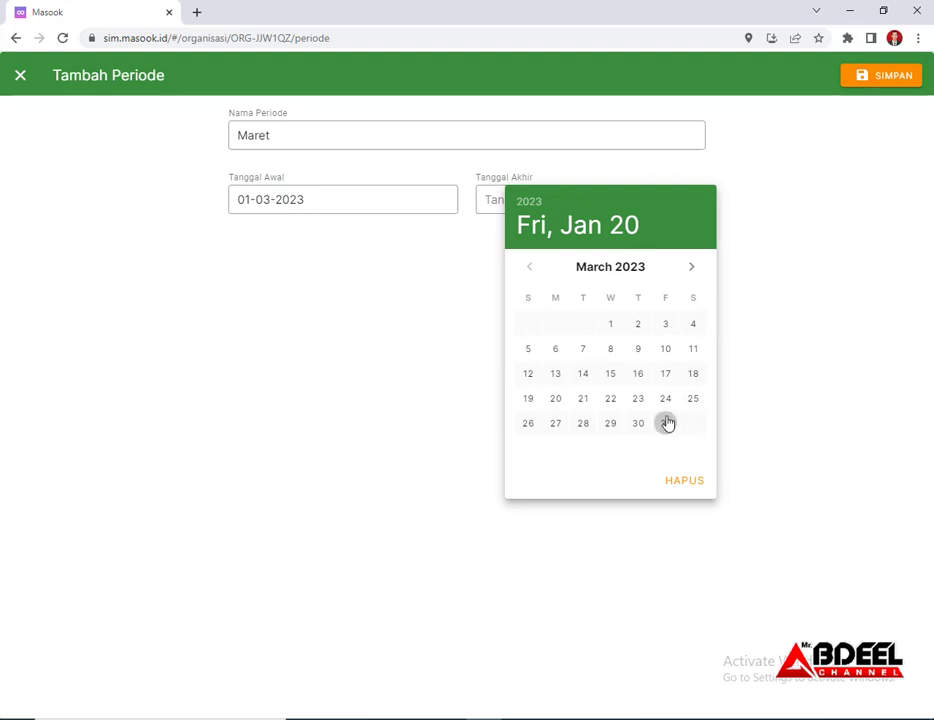
click(864, 84)
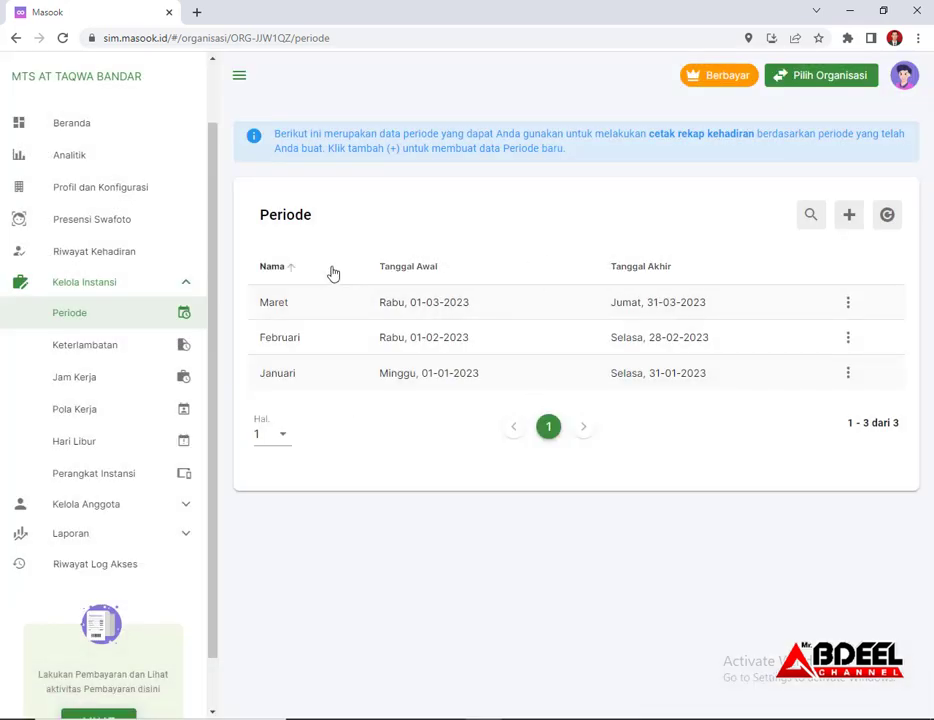
Go to the Jam Kerja page via Keterlambatan and bring up the Reguler schedule's action menu
click(91, 352)
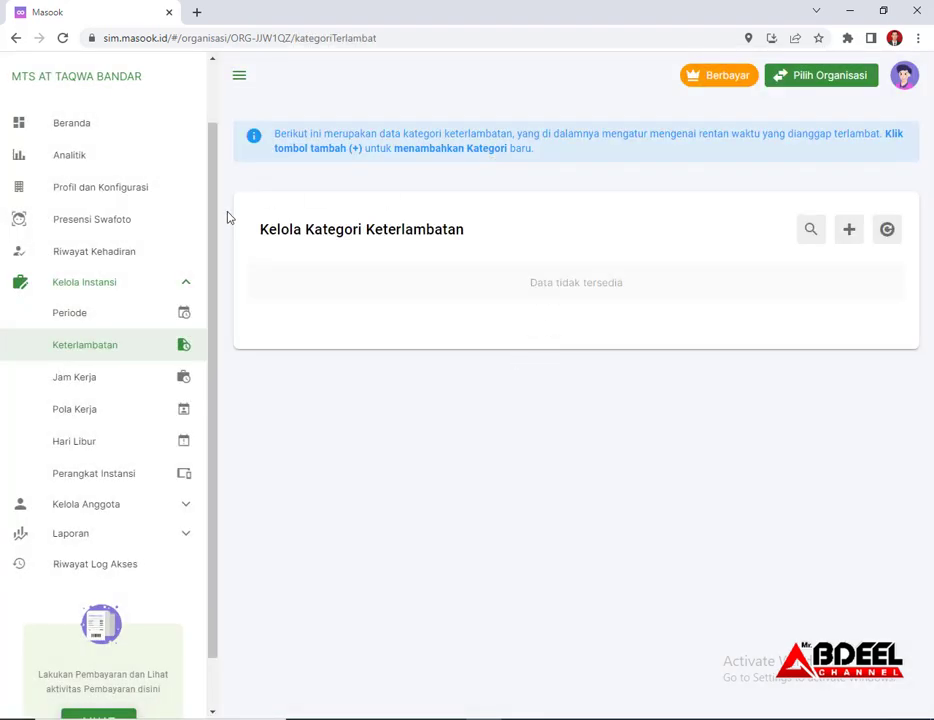
click(87, 386)
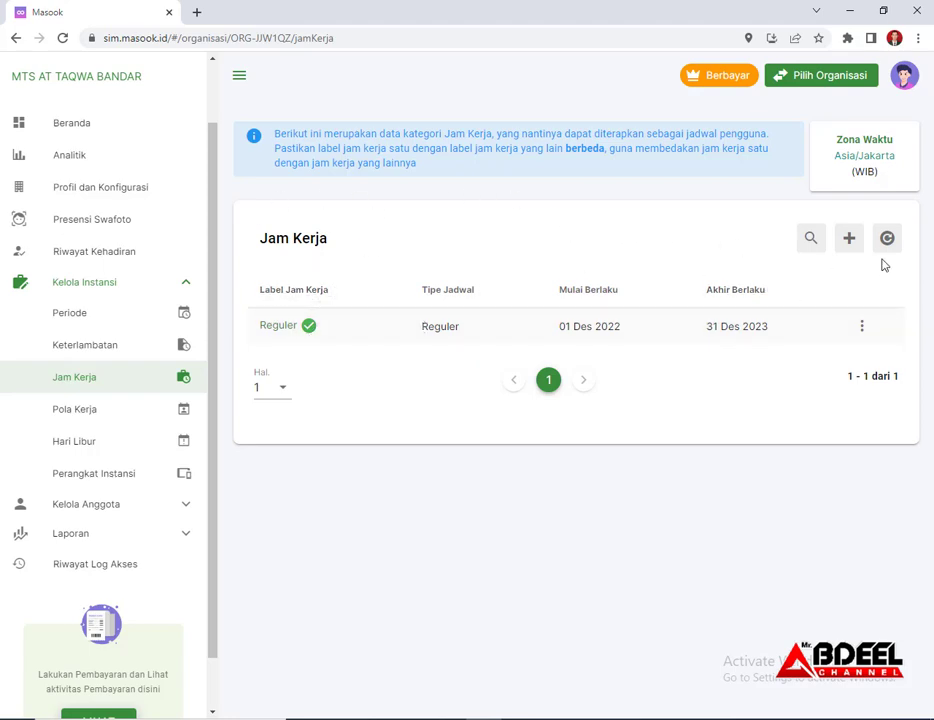
click(850, 240)
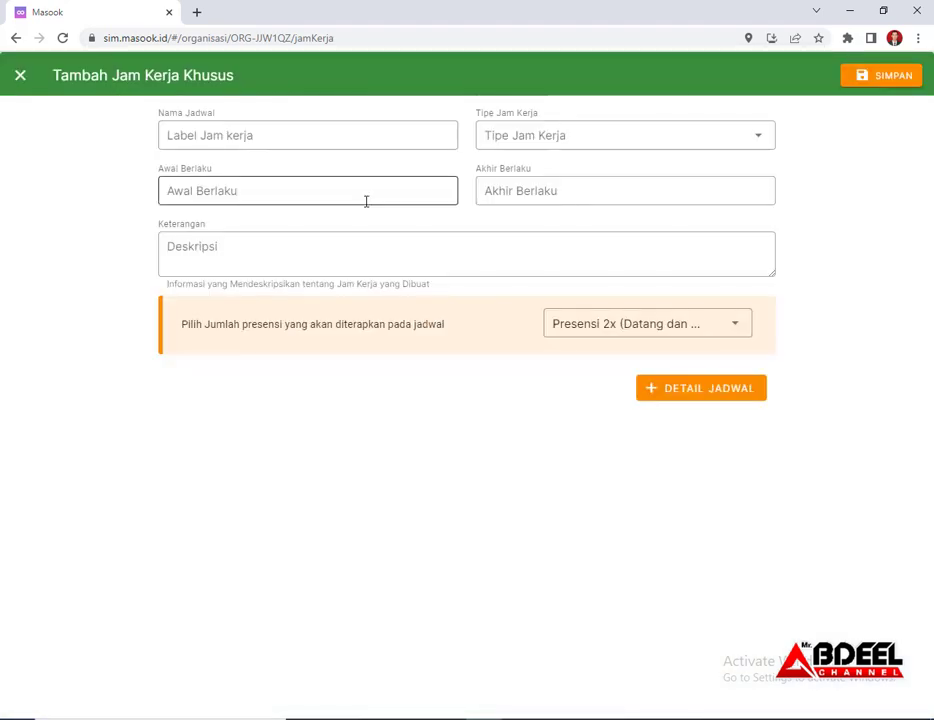
click(20, 84)
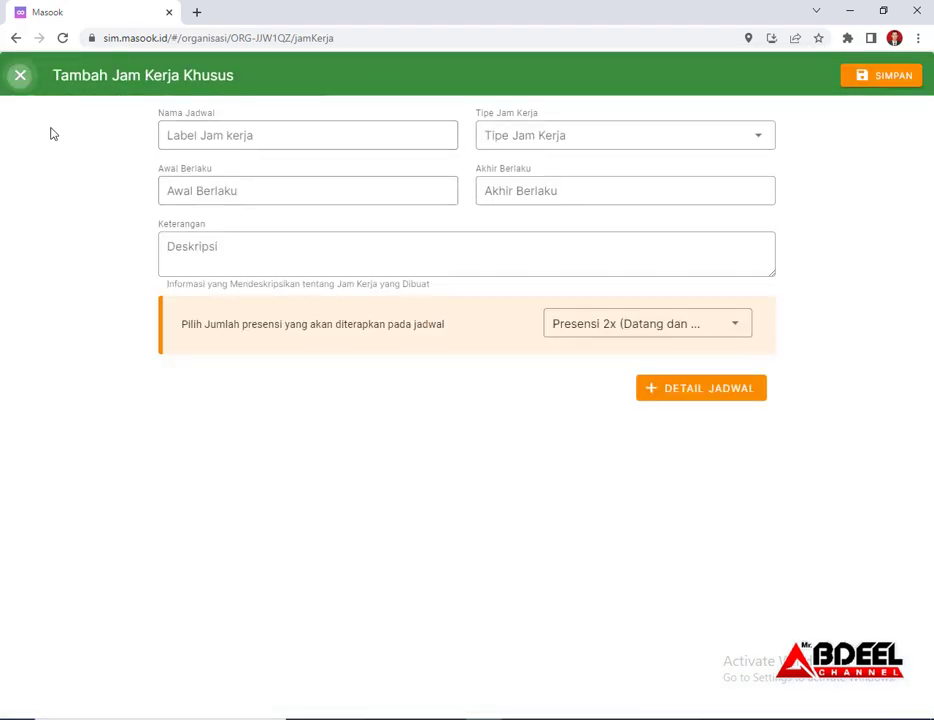
click(861, 327)
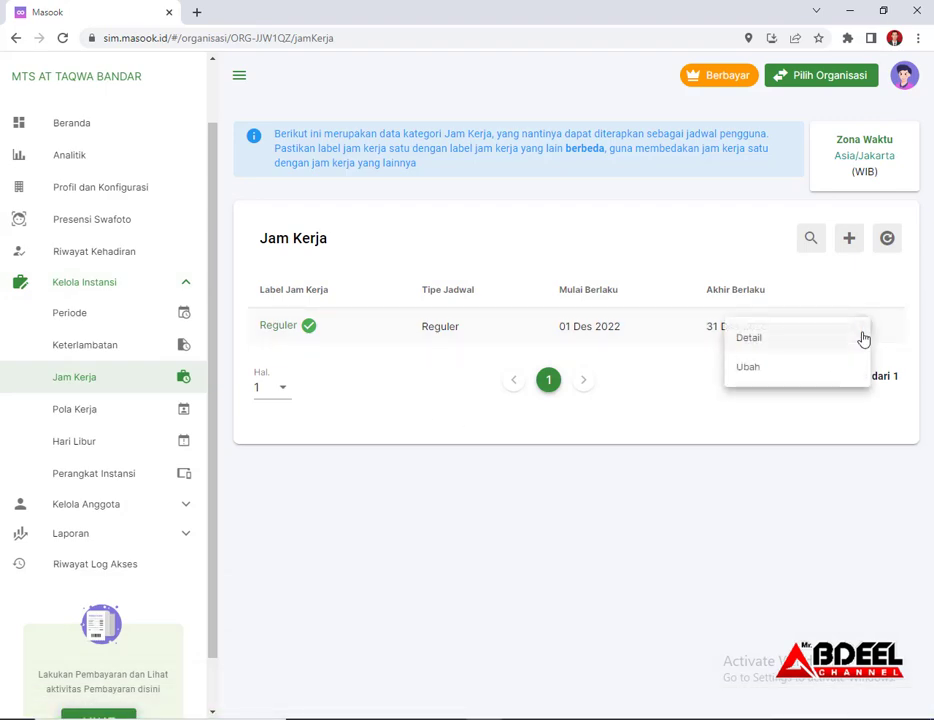
Edit Reguler to use Presensi 2x (Datang dan Pulang), keeping SENIN–KAMIS as the first block's days
click(760, 375)
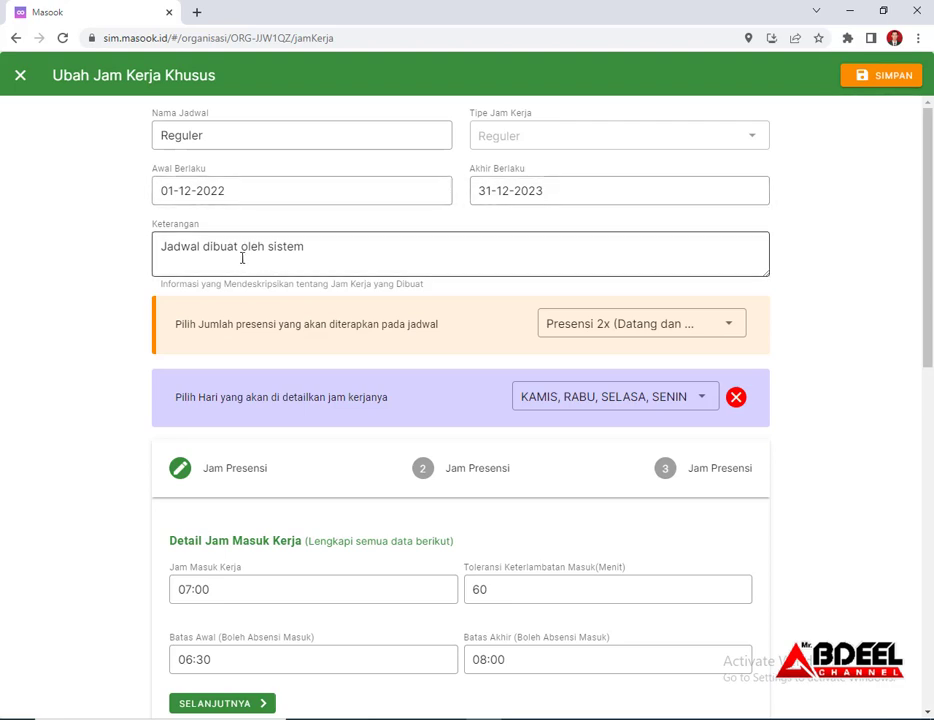
scroll(238, 258, down, 2)
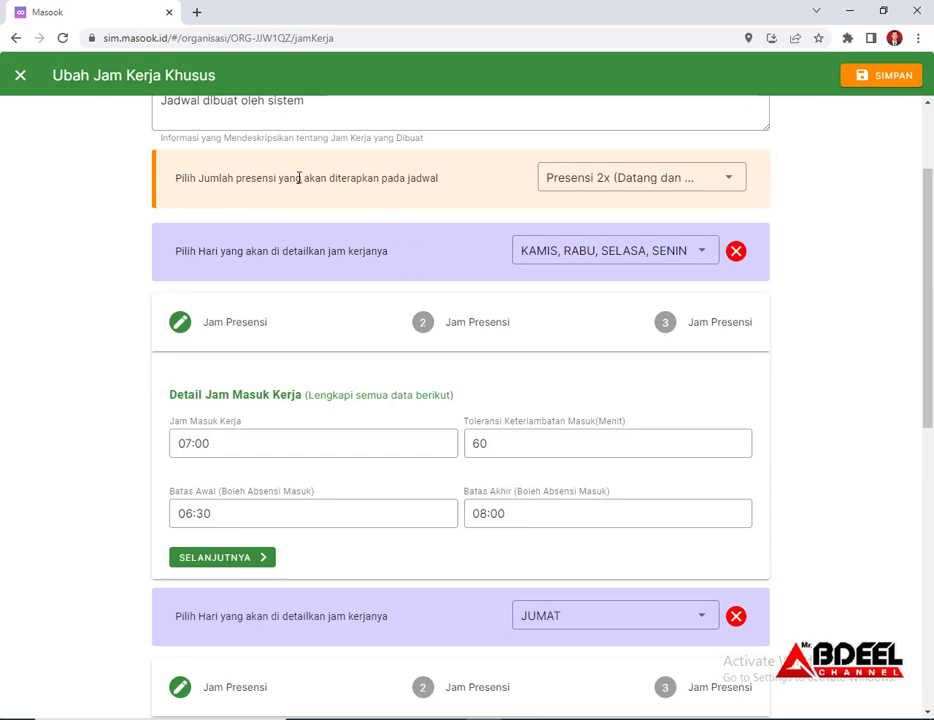
click(612, 187)
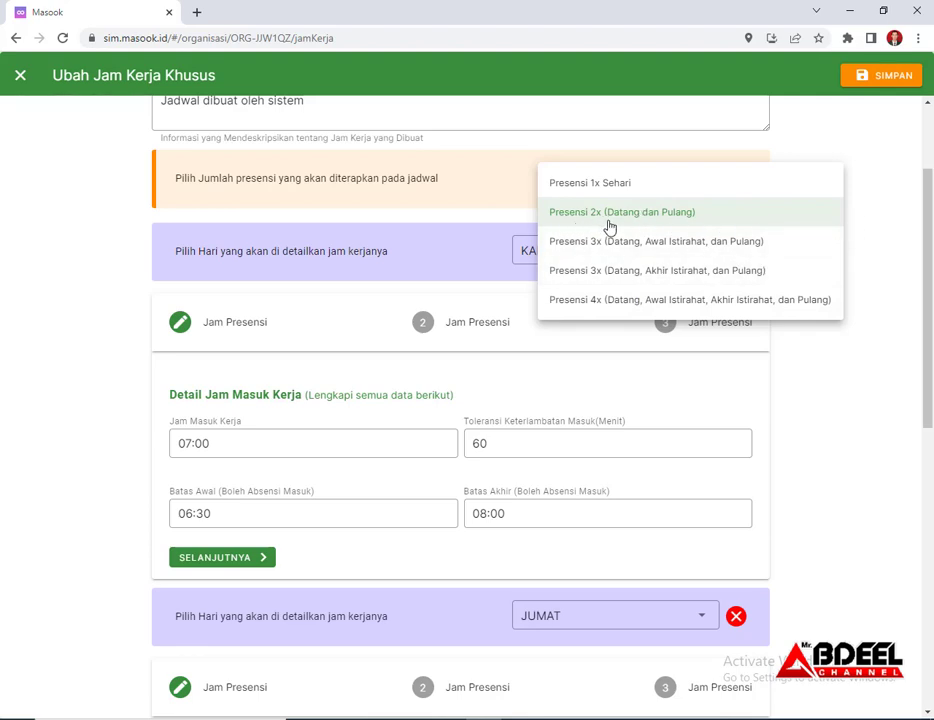
click(869, 222)
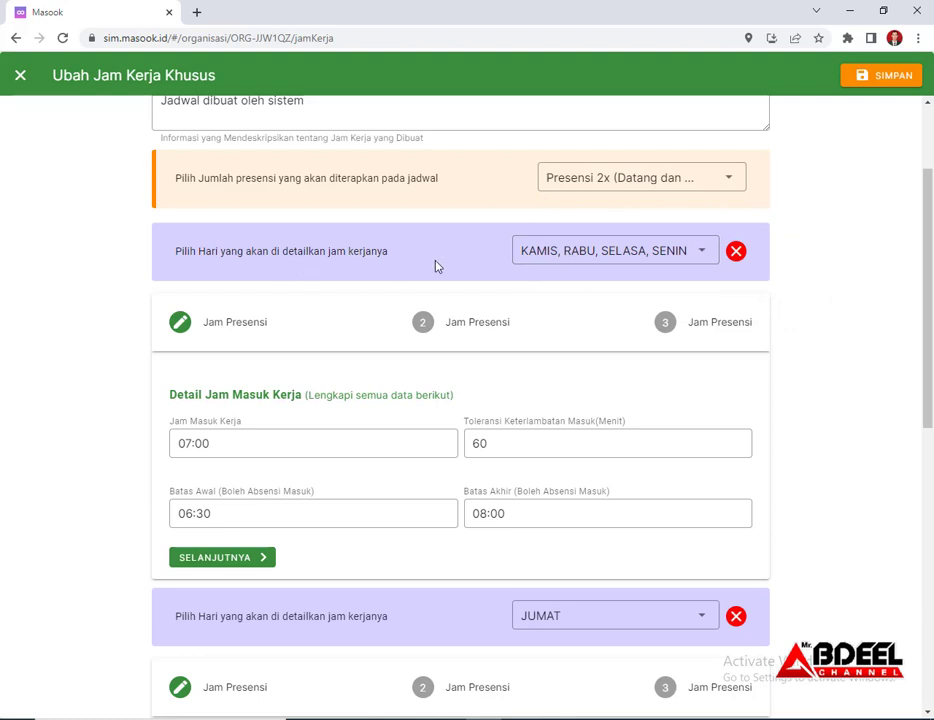
click(706, 254)
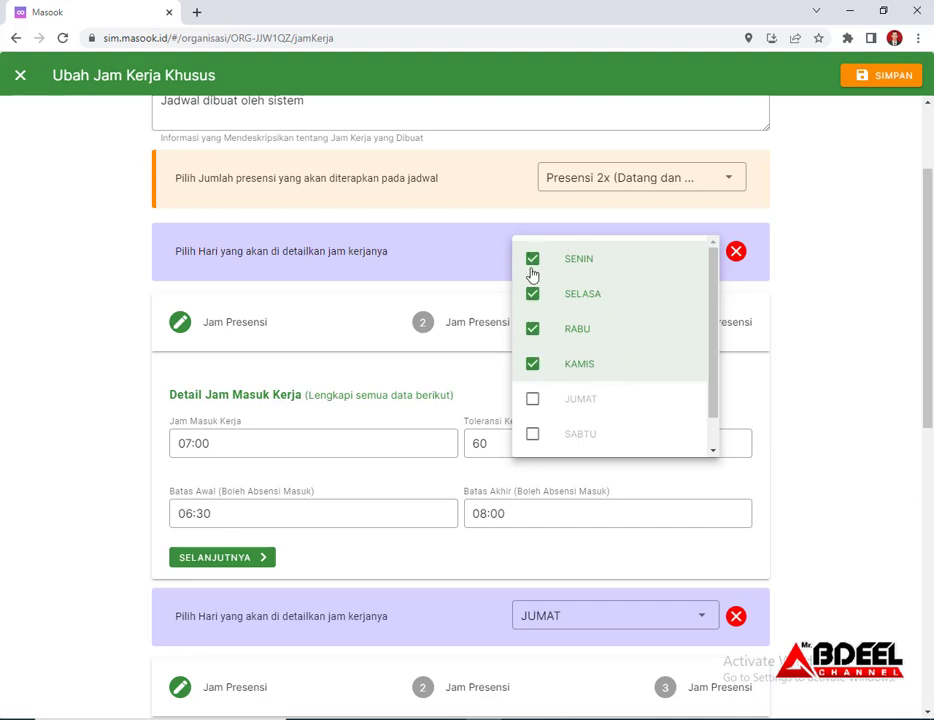
click(842, 355)
scroll(350, 434, down, 2)
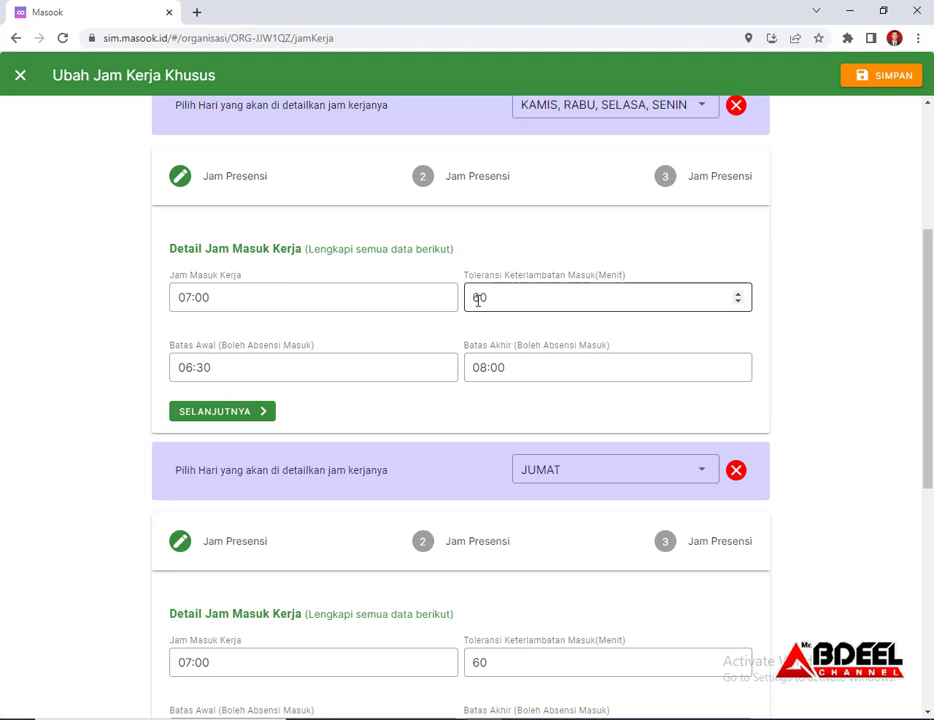
scroll(129, 333, down, 1)
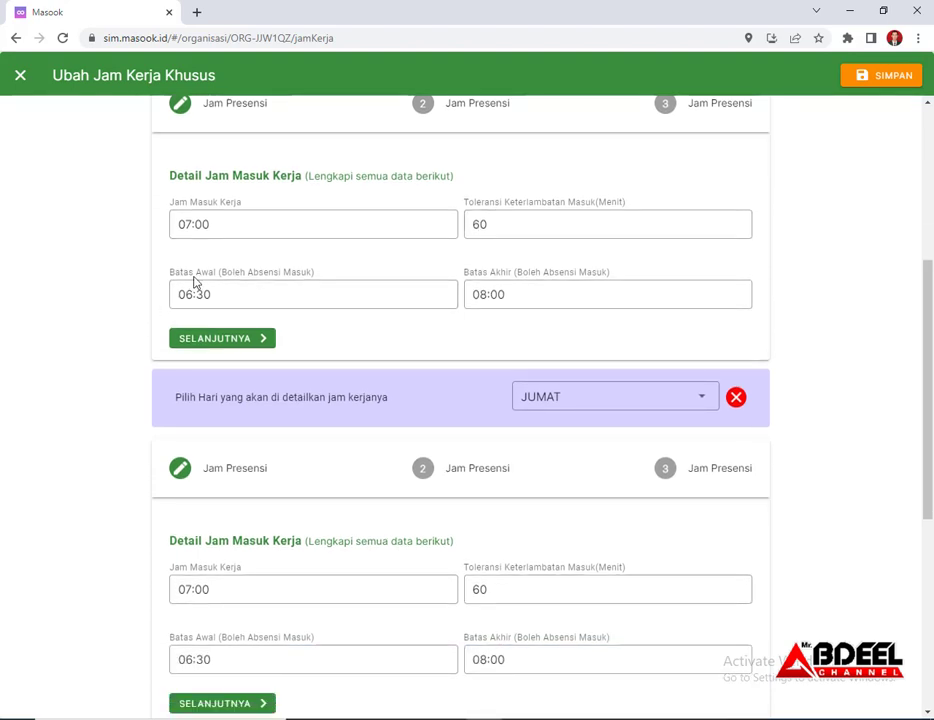
scroll(228, 301, up, 1)
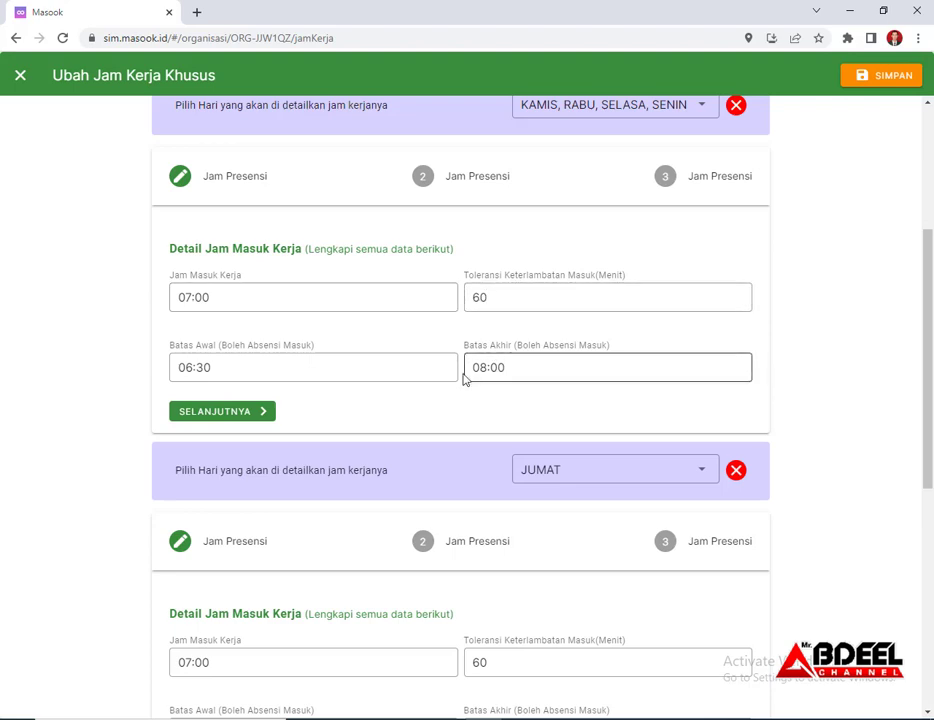
scroll(457, 368, down, 1)
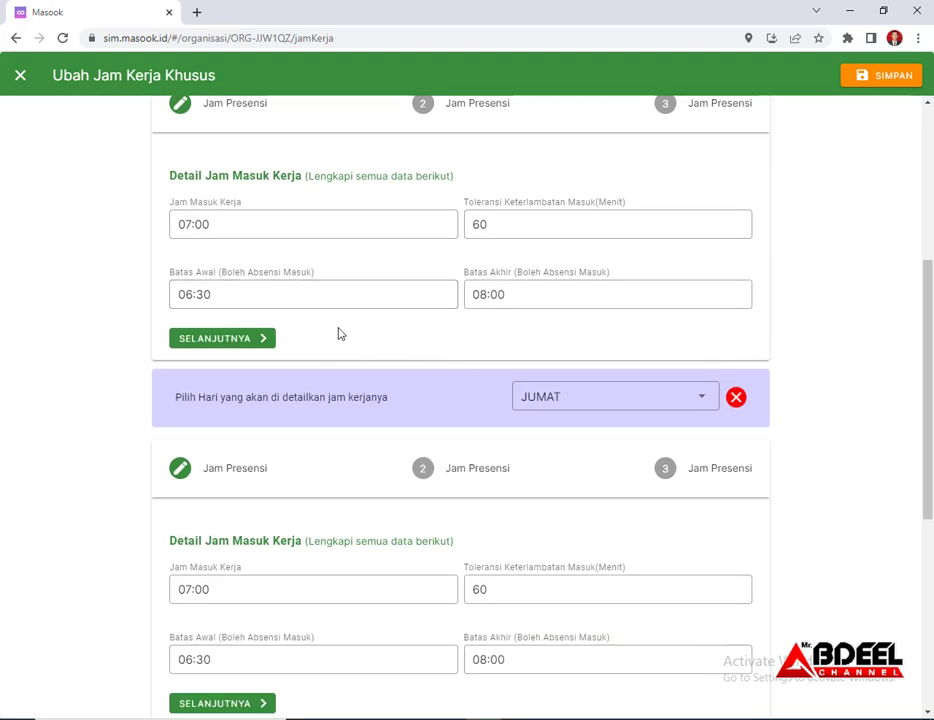
scroll(300, 345, up, 1)
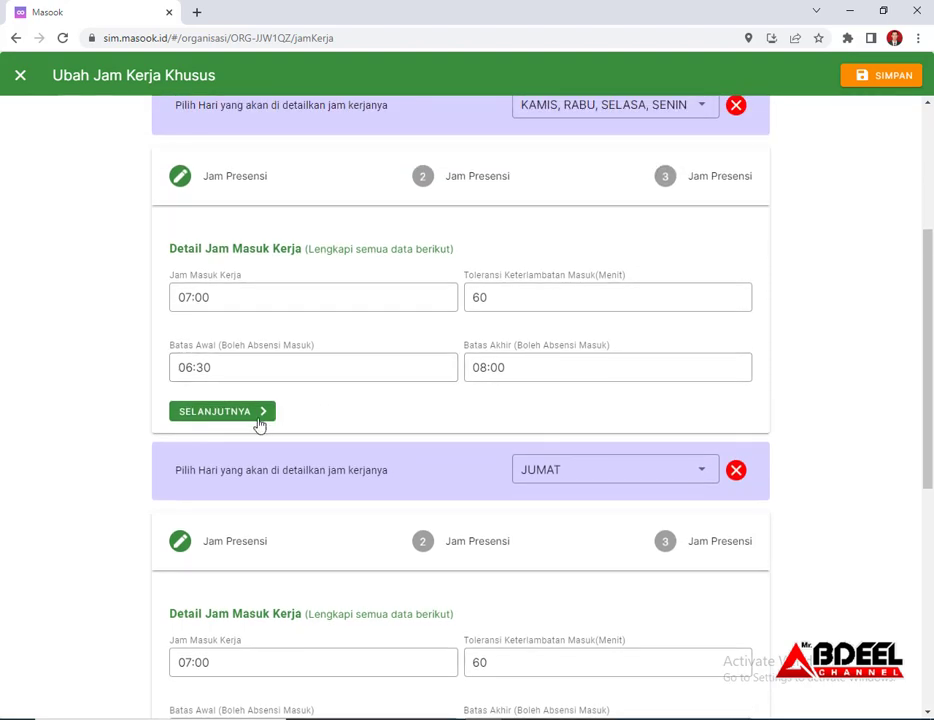
Complete the SENIN–KAMIS check-in step, review the 09:30–10:00 break, and advance to check-out
click(256, 422)
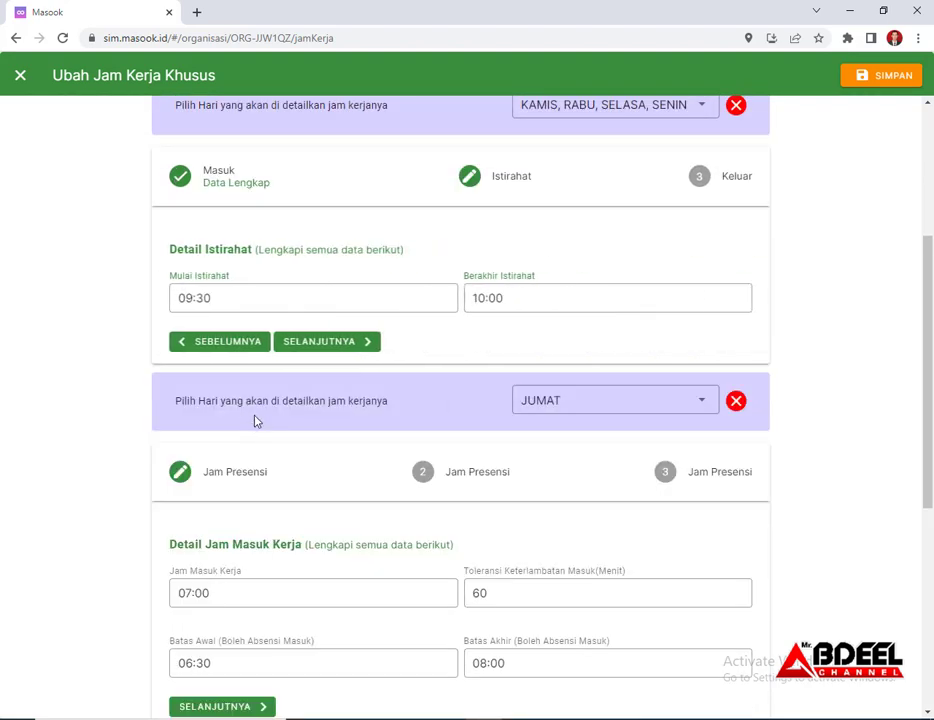
click(495, 298)
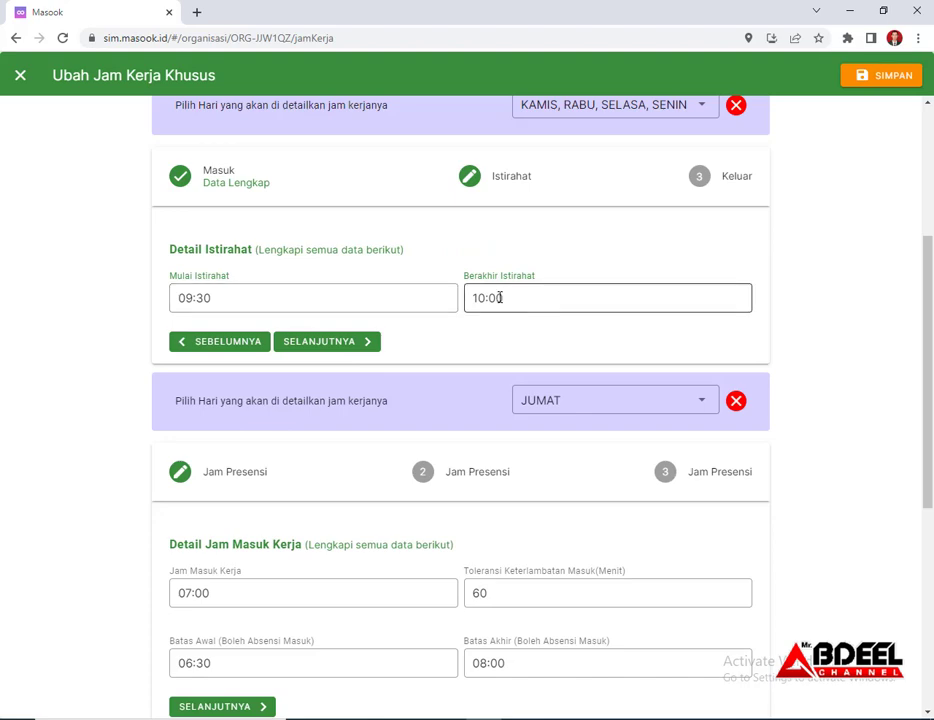
click(233, 300)
click(563, 300)
scroll(598, 292, up, 2)
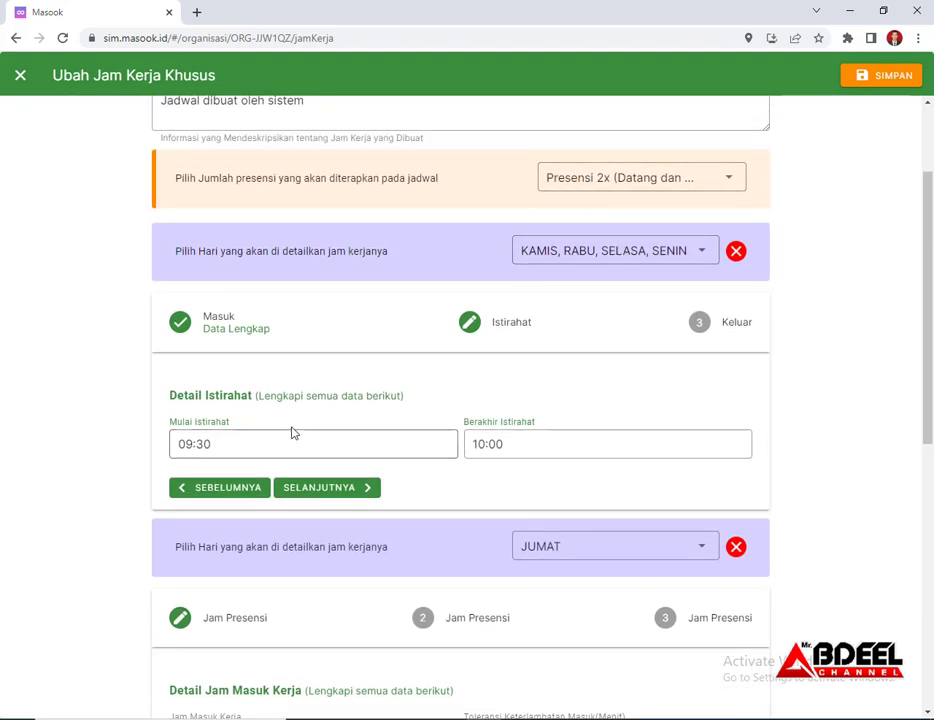
scroll(285, 428, down, 1)
click(208, 371)
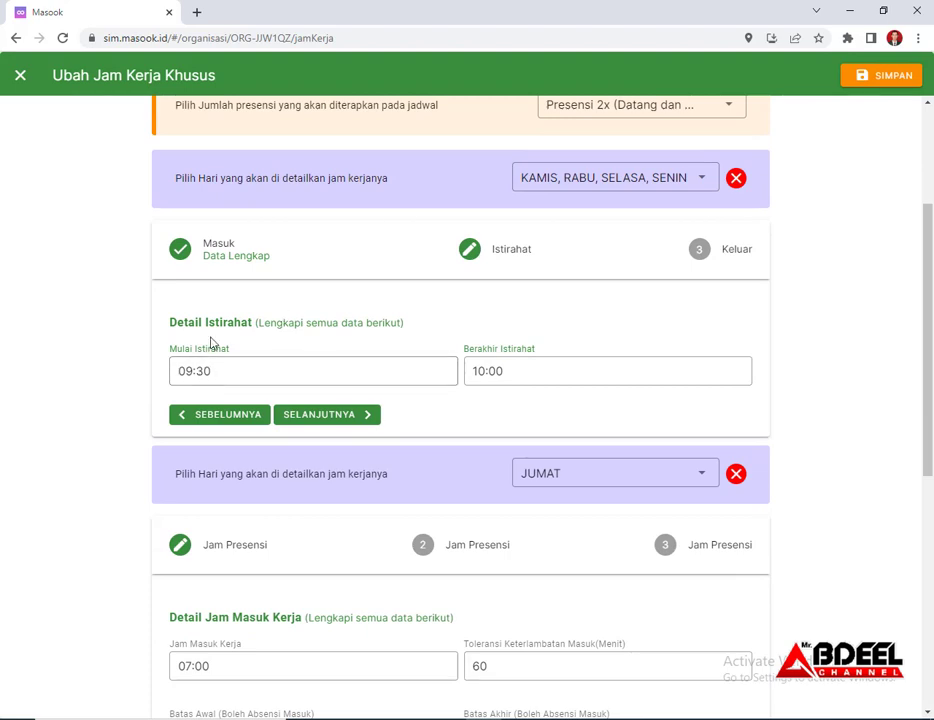
click(505, 376)
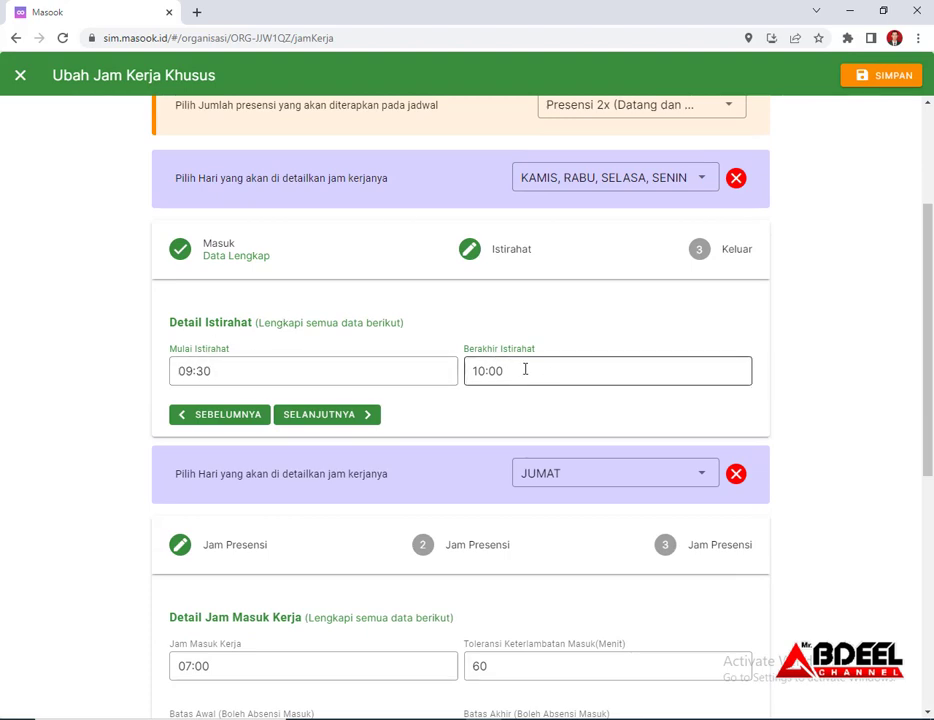
click(225, 381)
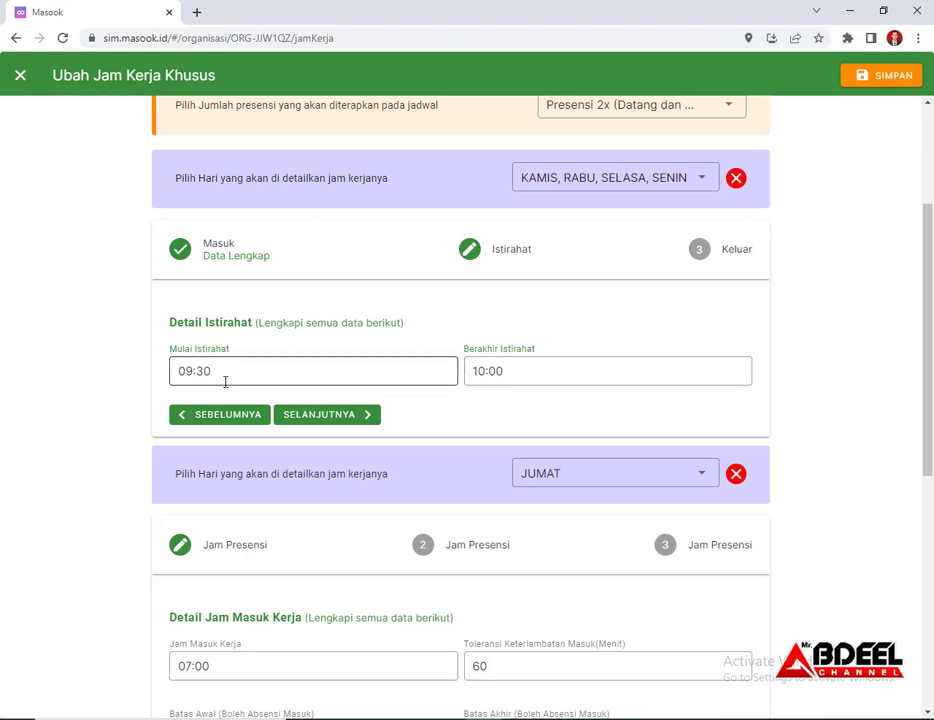
click(349, 423)
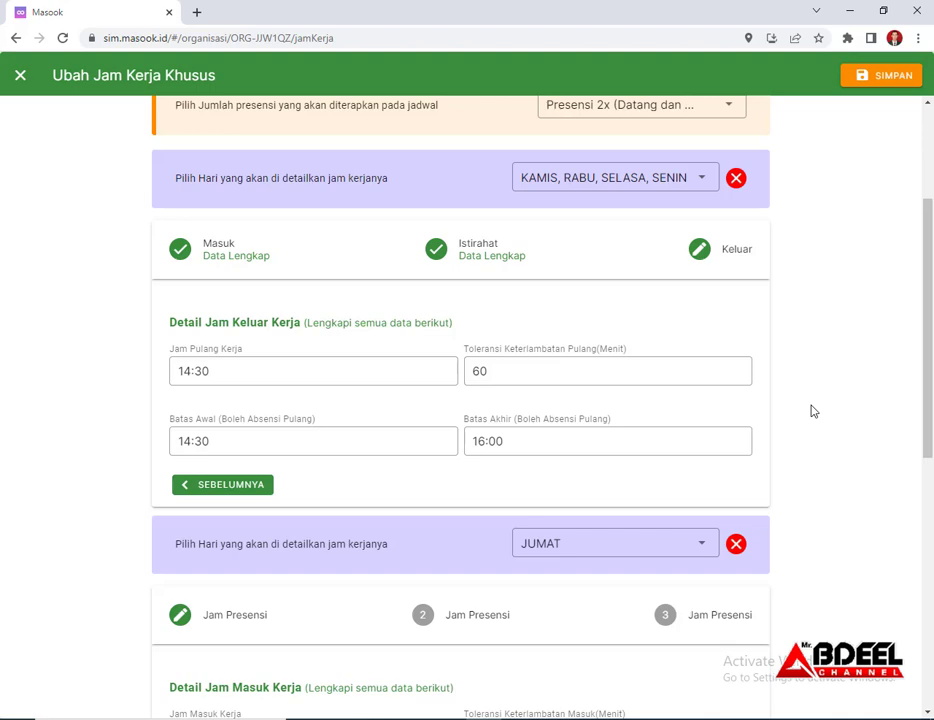
Keep only JUMAT ticked for the Friday block and advance through its check-in and break steps
scroll(813, 411, down, 5)
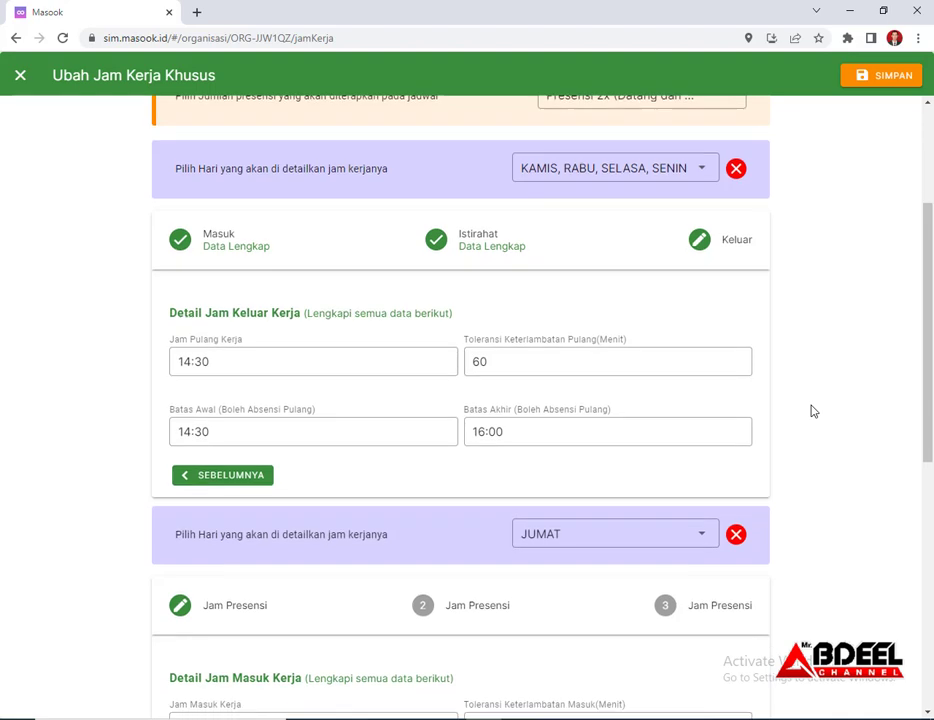
scroll(813, 411, down, 1)
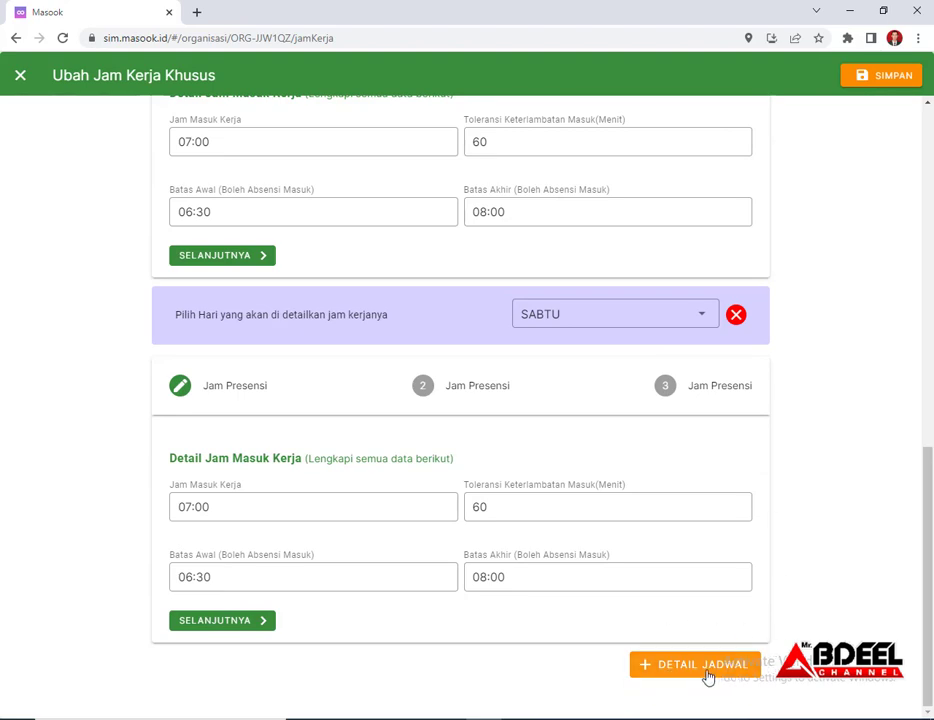
scroll(818, 581, up, 1)
scroll(818, 581, up, 2)
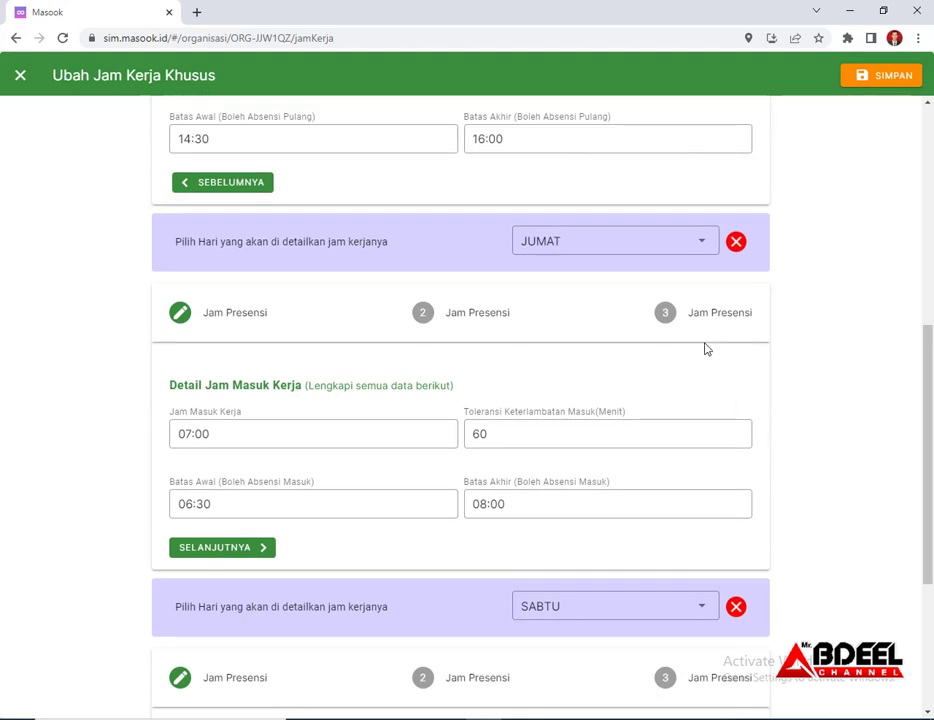
click(697, 246)
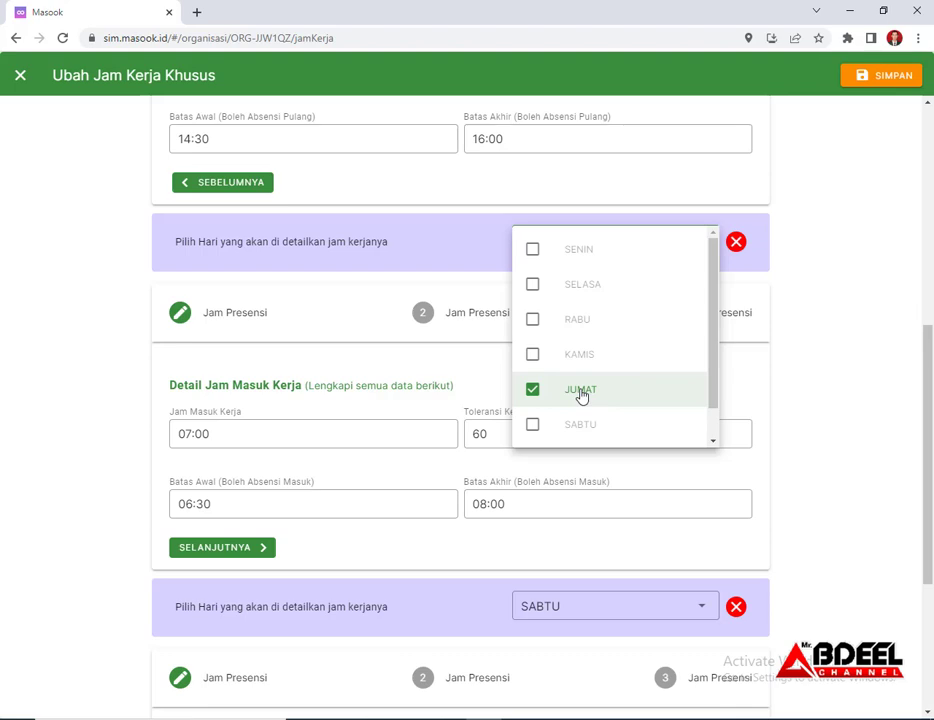
click(871, 359)
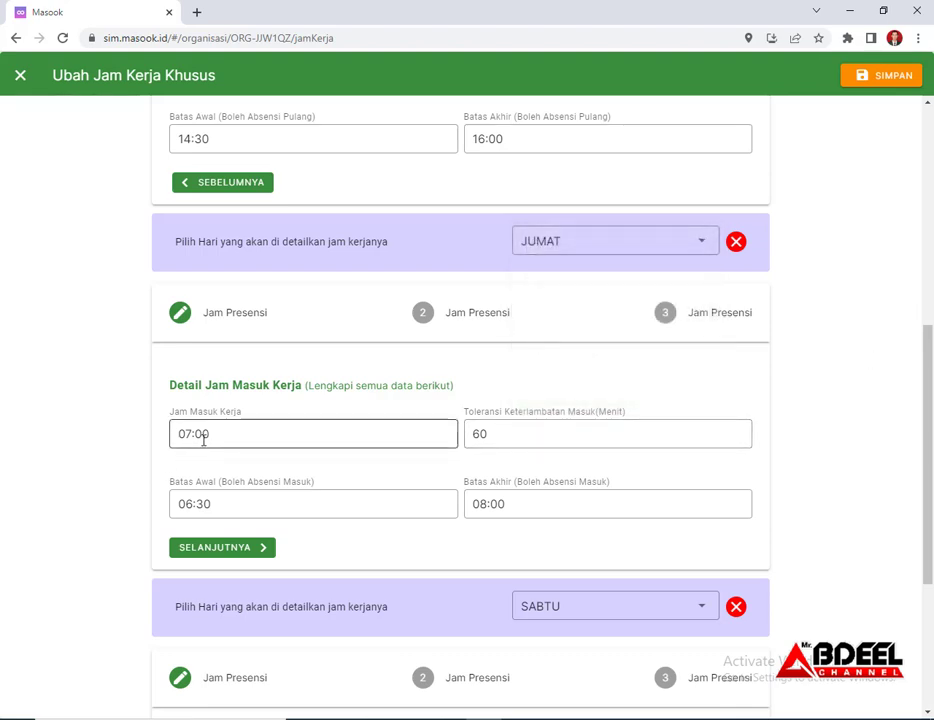
click(261, 555)
click(331, 486)
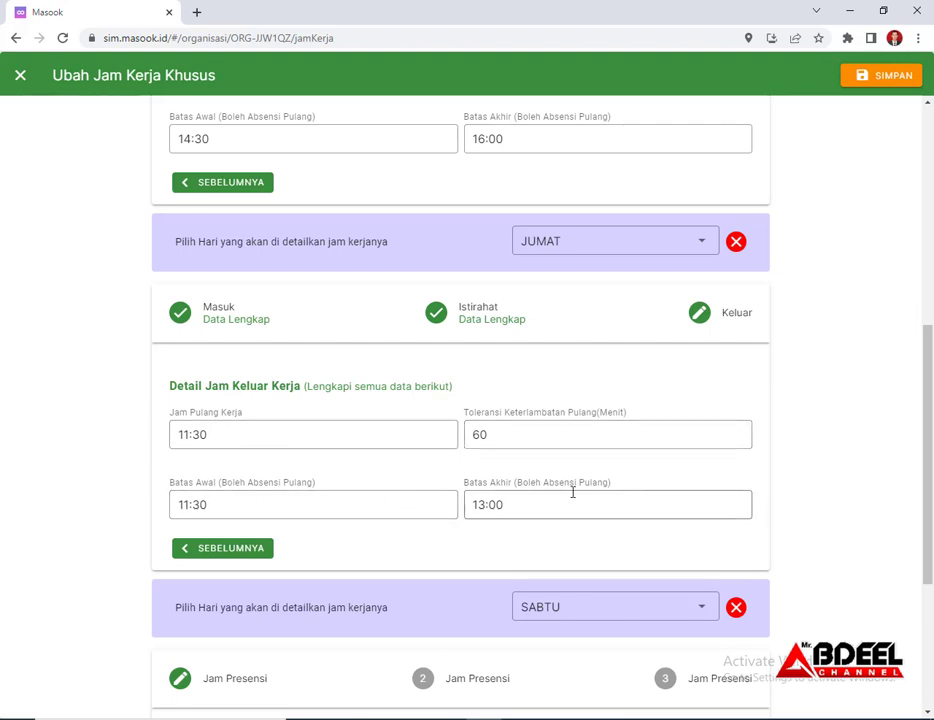
Set the SABTU block to Saturday only, complete its check-in and break steps, and review the form
scroll(444, 473, down, 3)
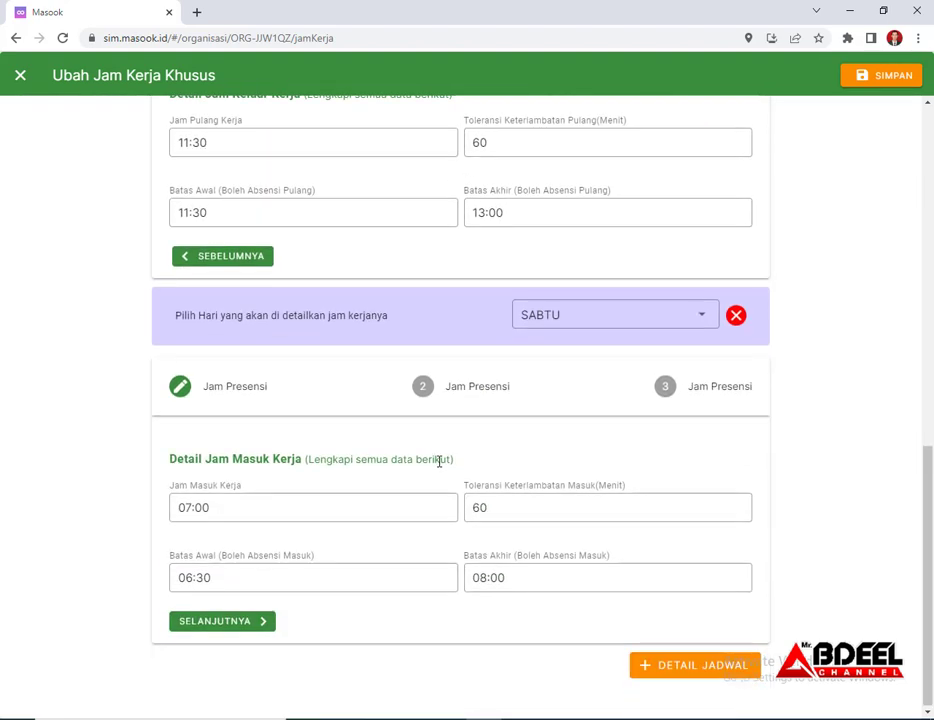
click(653, 323)
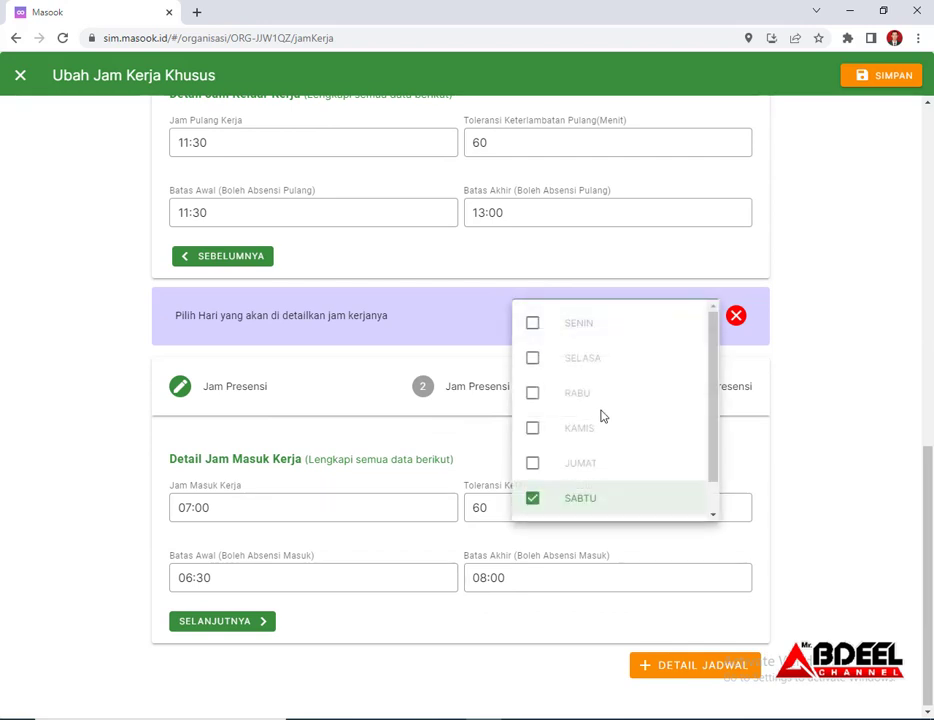
click(838, 434)
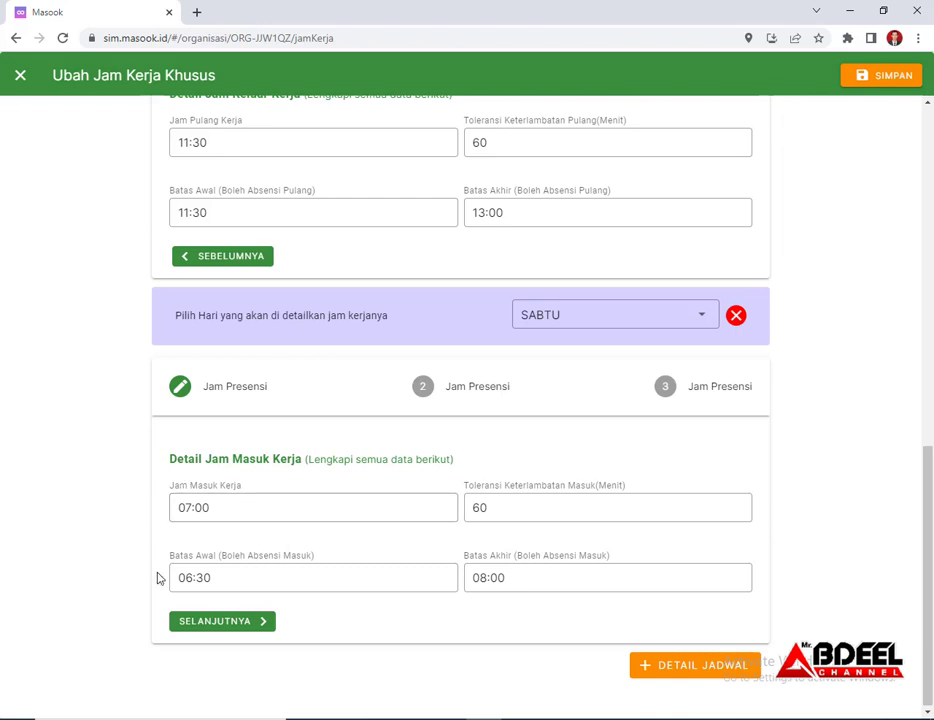
click(265, 621)
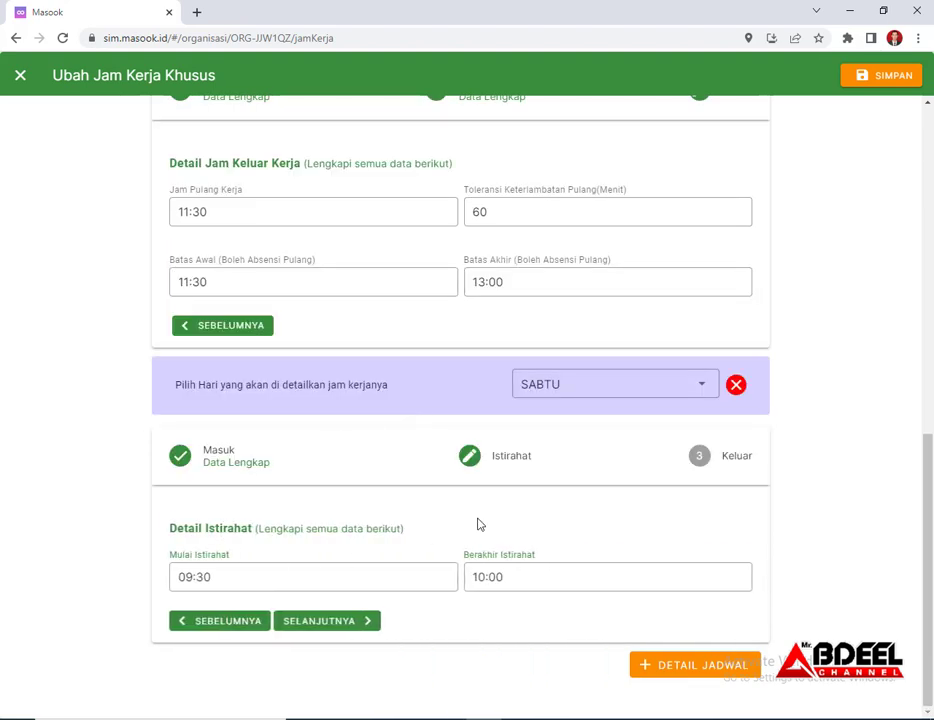
scroll(569, 552, up, 3)
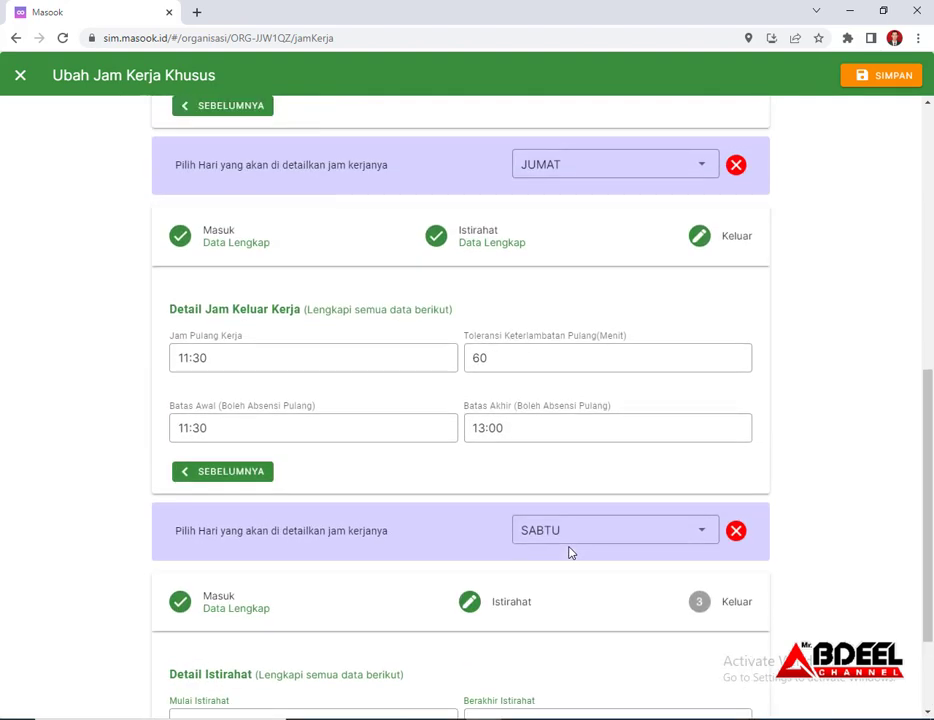
scroll(569, 552, down, 3)
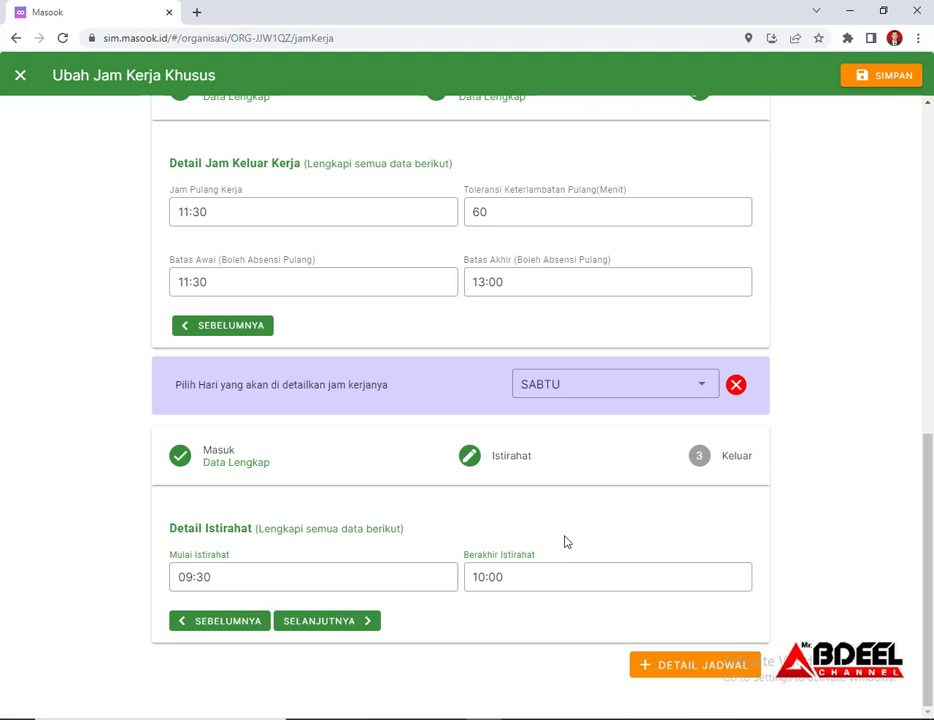
click(364, 621)
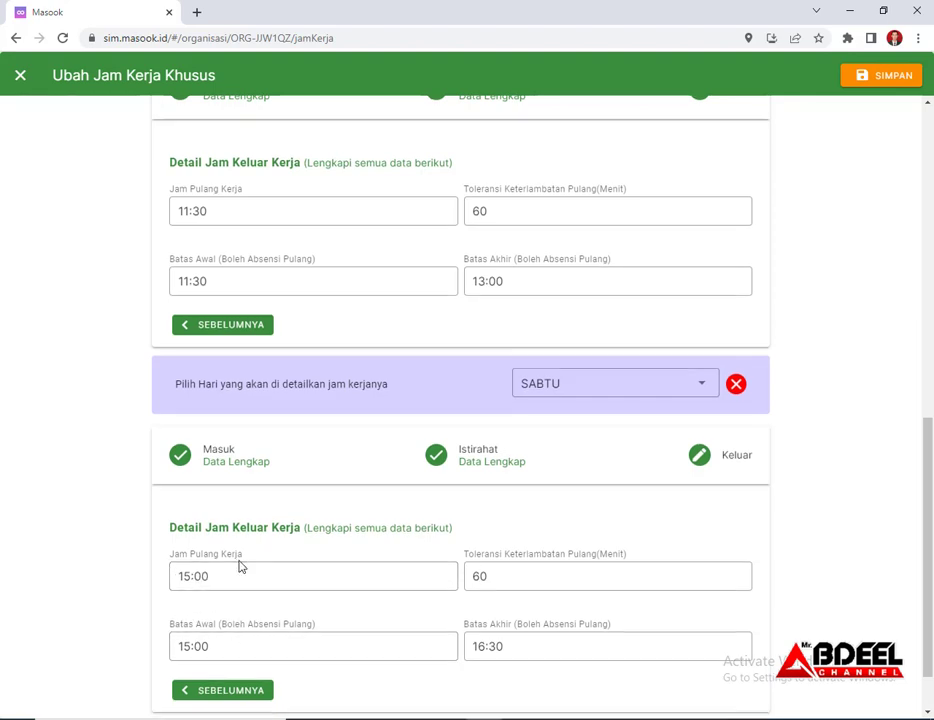
scroll(187, 527, down, 1)
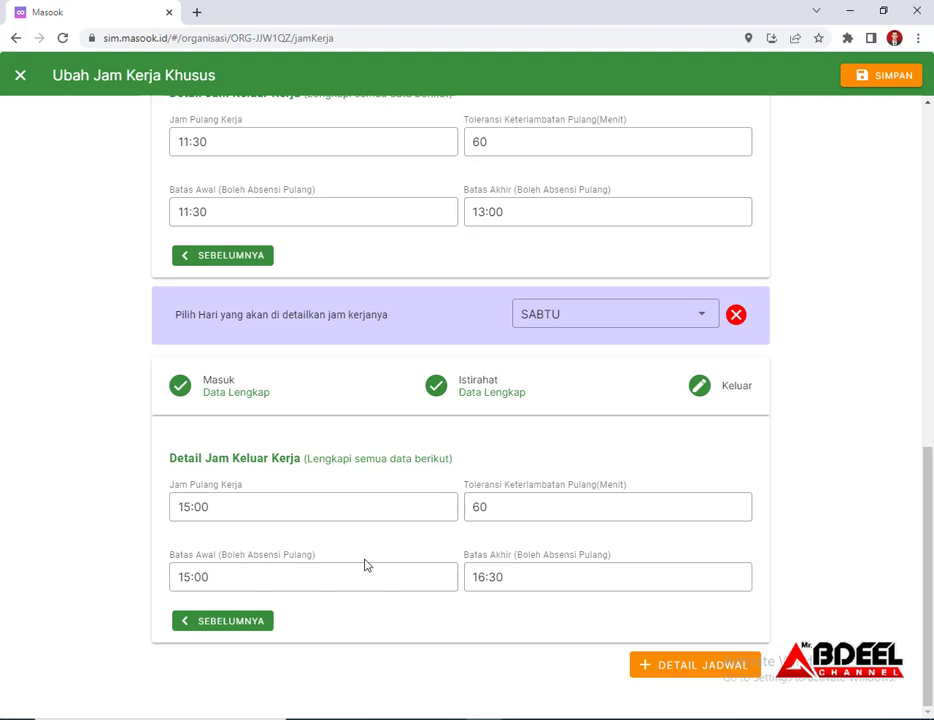
scroll(375, 563, up, 3)
scroll(375, 564, down, 3)
scroll(375, 563, up, 10)
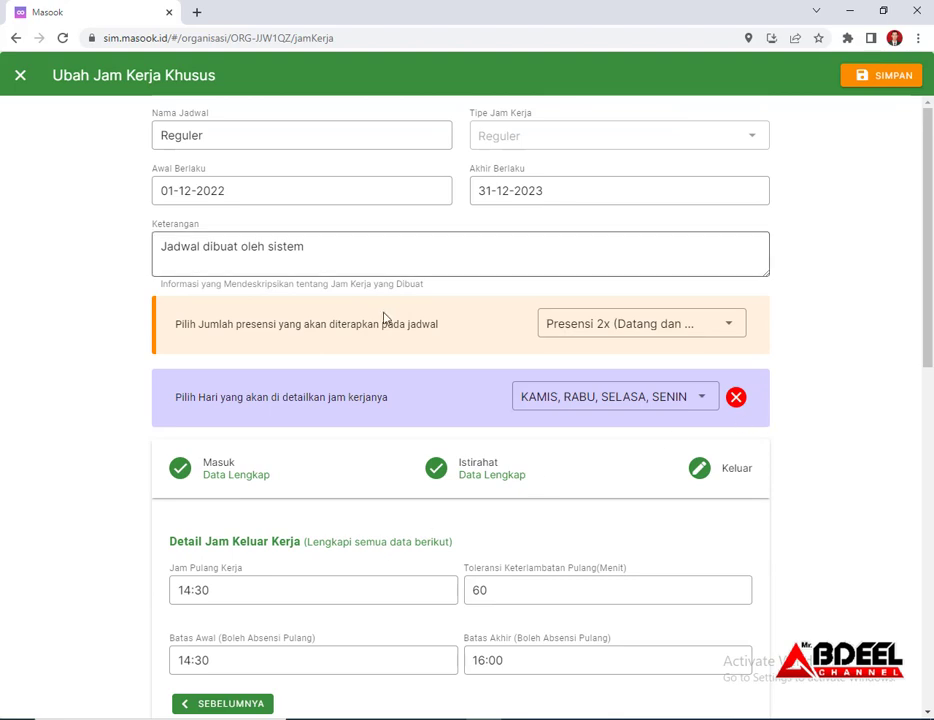
scroll(384, 330, down, 10)
scroll(832, 323, up, 3)
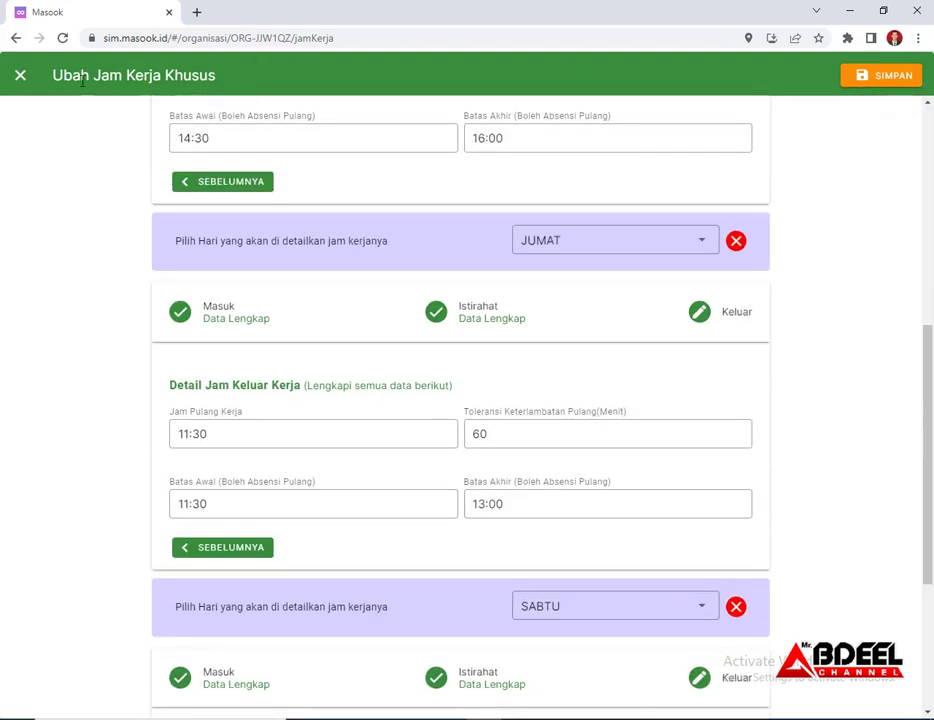
Close the Reguler editor, open Pola Kerja, and scroll the January grid sideways
click(21, 76)
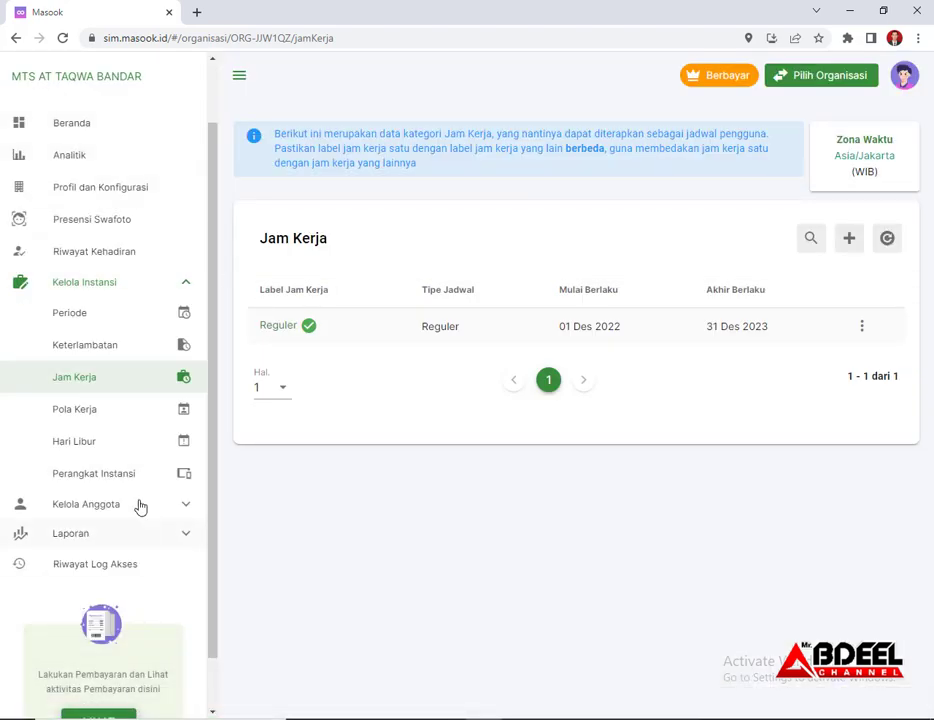
click(96, 415)
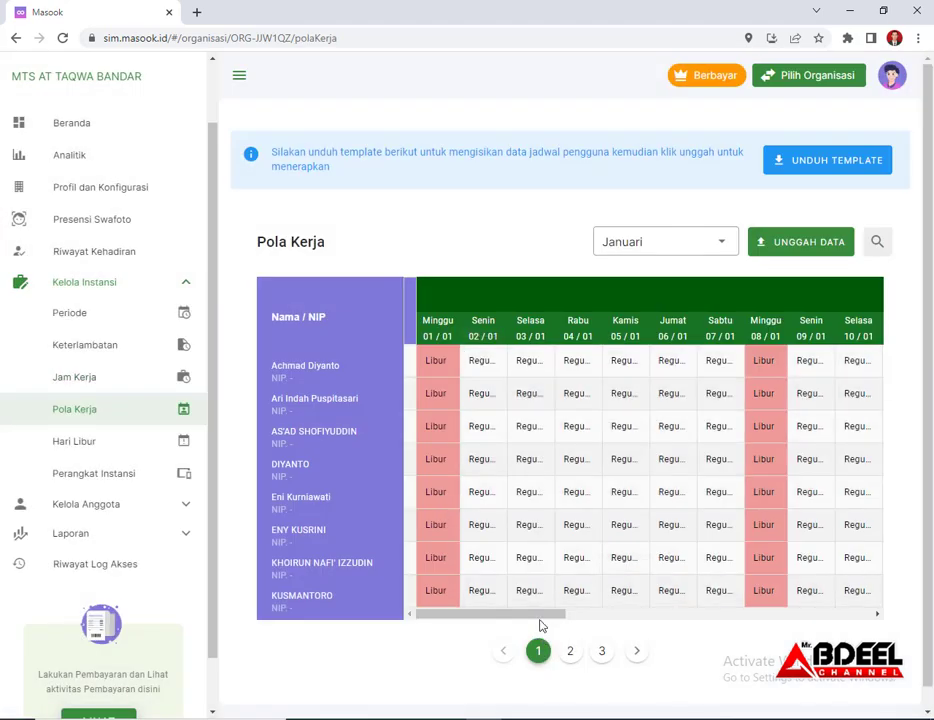
drag(542, 615, 494, 636)
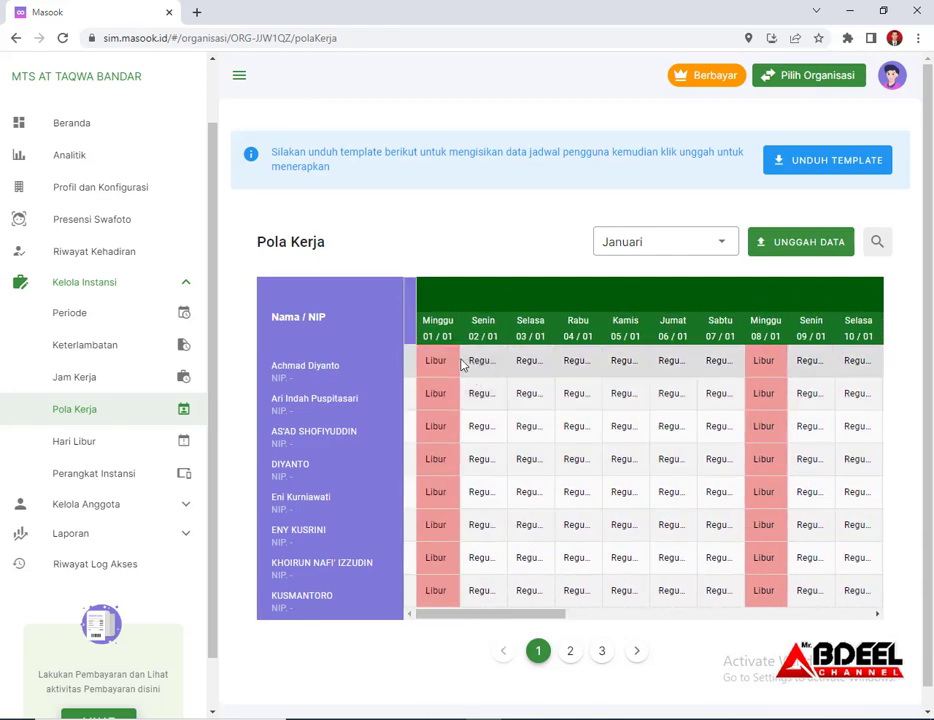
drag(513, 615, 844, 611)
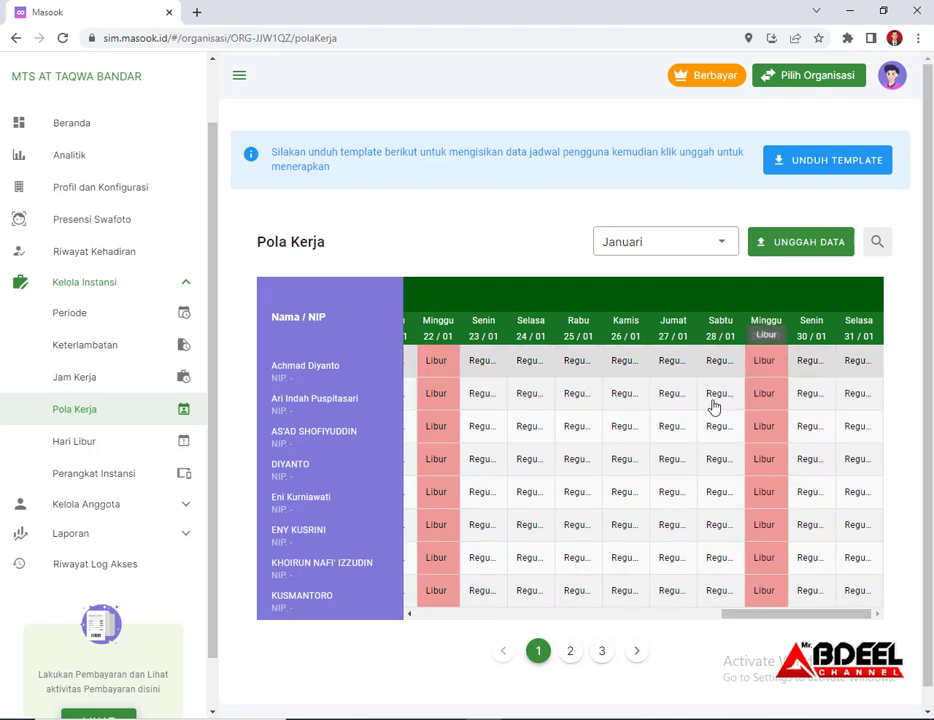
drag(763, 617, 418, 640)
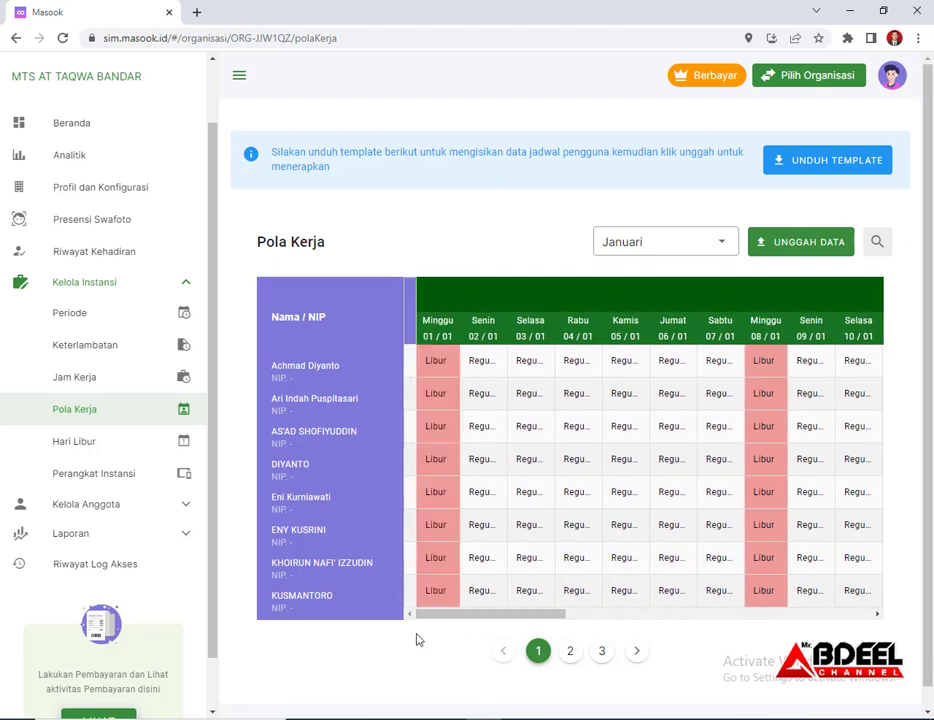
Open the first member's Senin 02/01 pattern form, close it, and return to the Pola Kerja grid
click(484, 368)
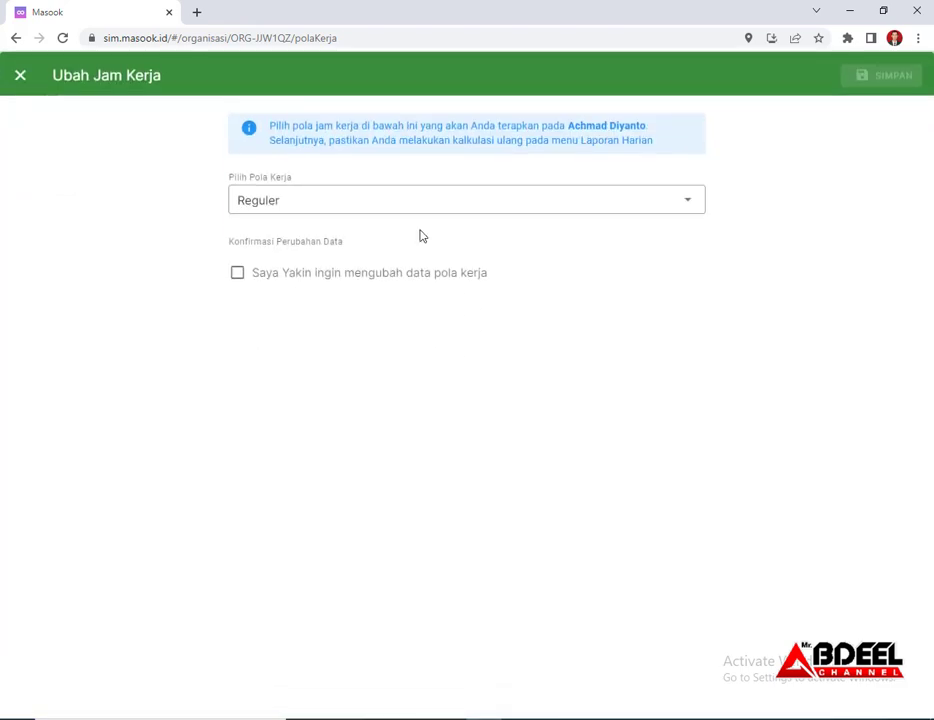
click(351, 206)
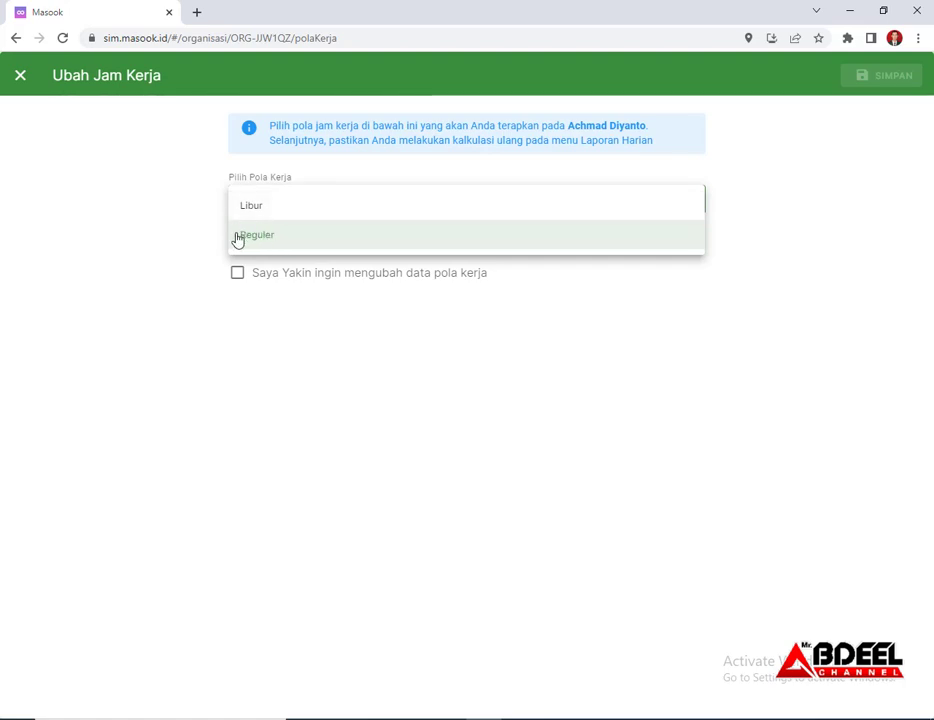
click(21, 77)
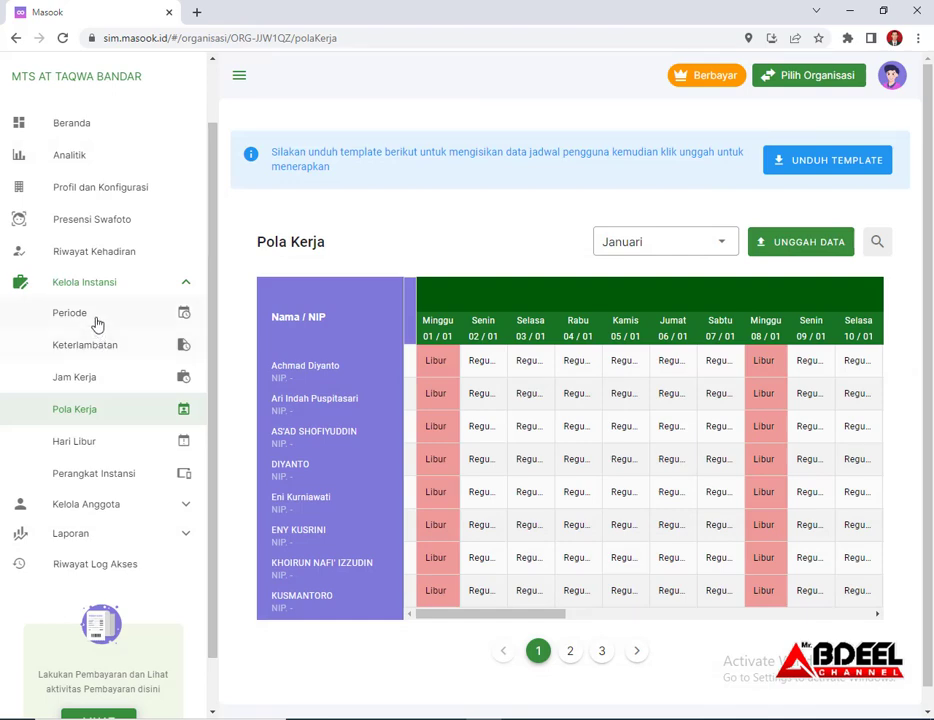
click(175, 378)
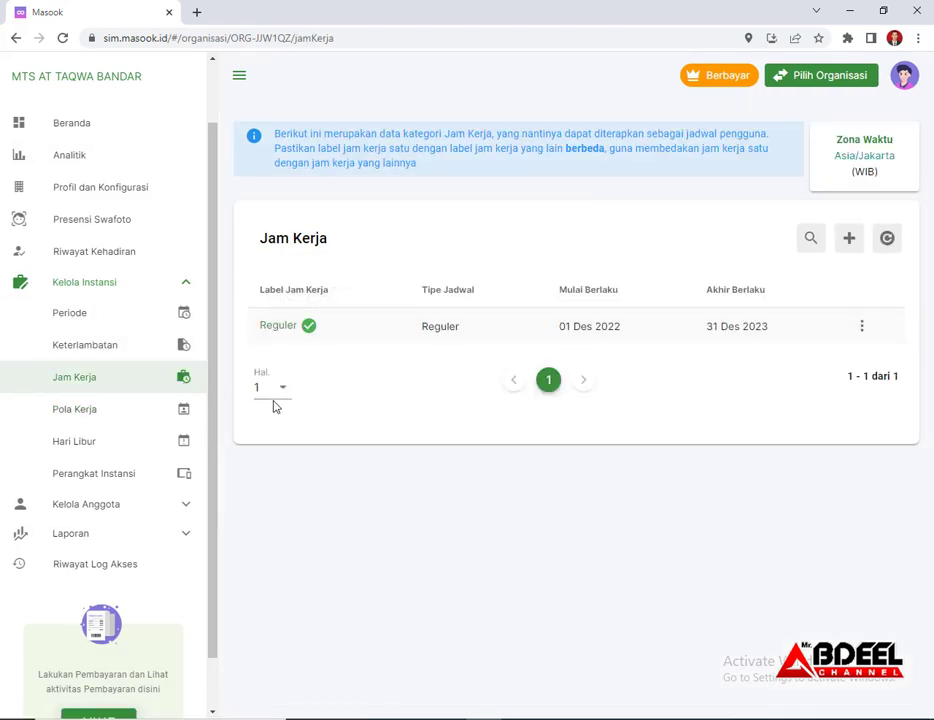
click(94, 410)
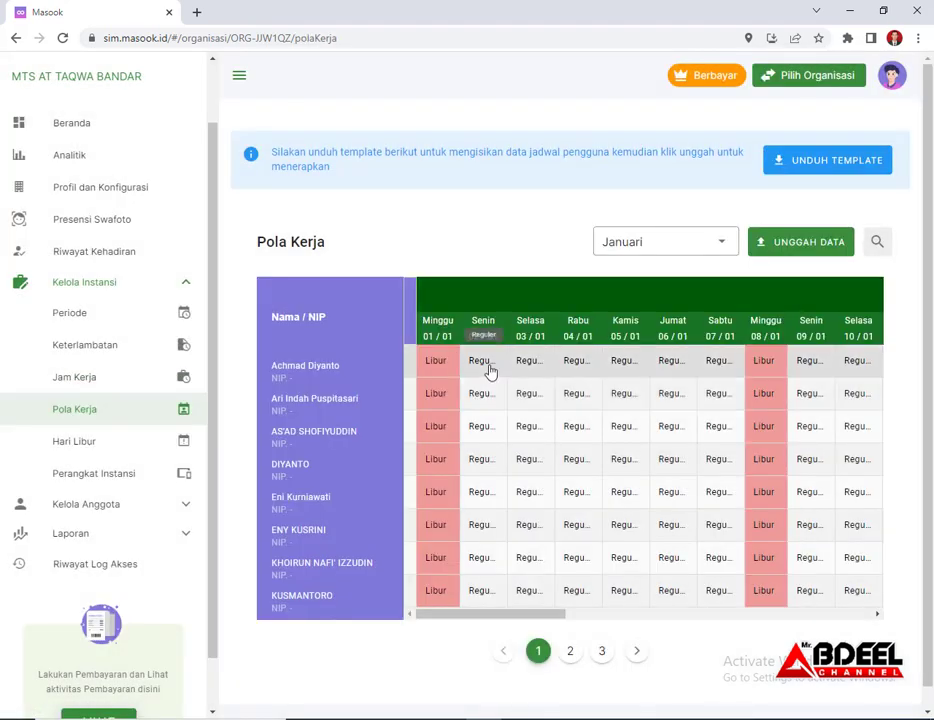
Keep Reguler for the first member's Senin 02/01, then open the second member's pattern choices
click(488, 368)
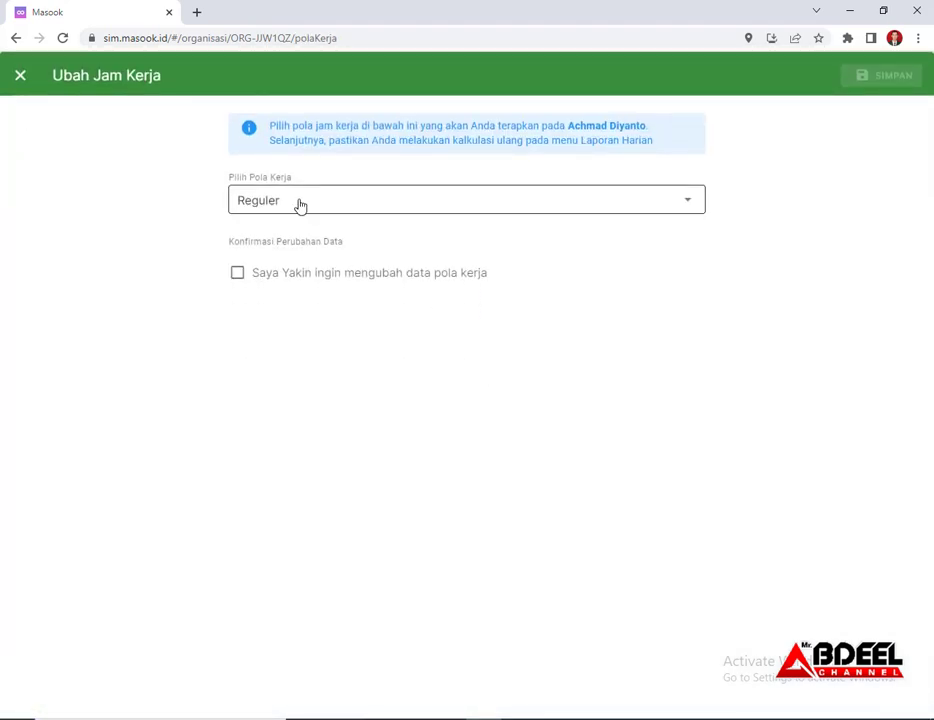
click(300, 205)
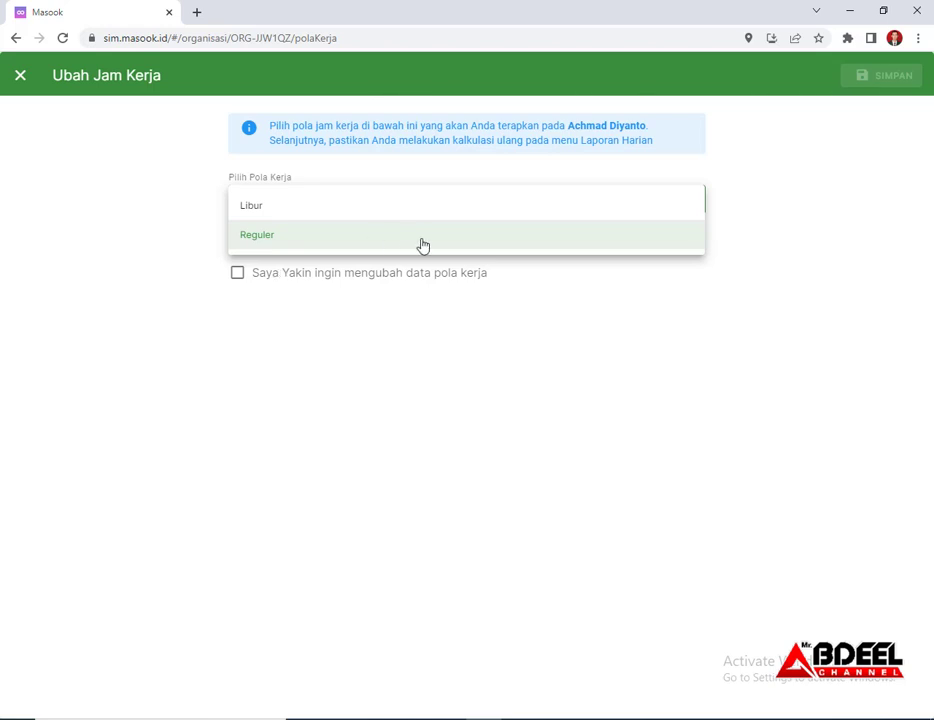
click(148, 194)
click(20, 76)
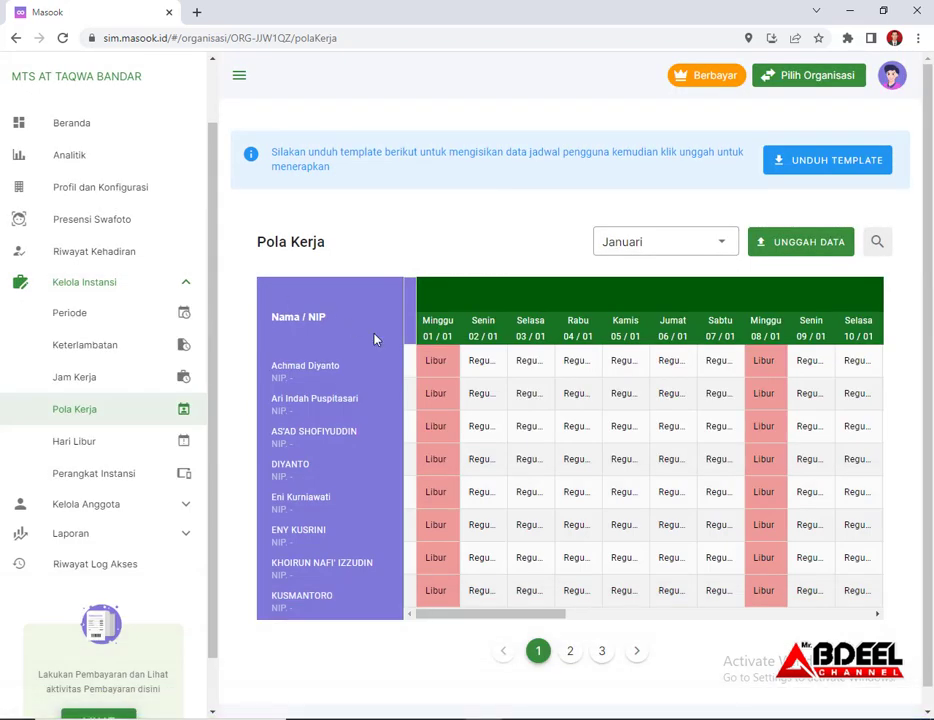
click(485, 395)
click(288, 201)
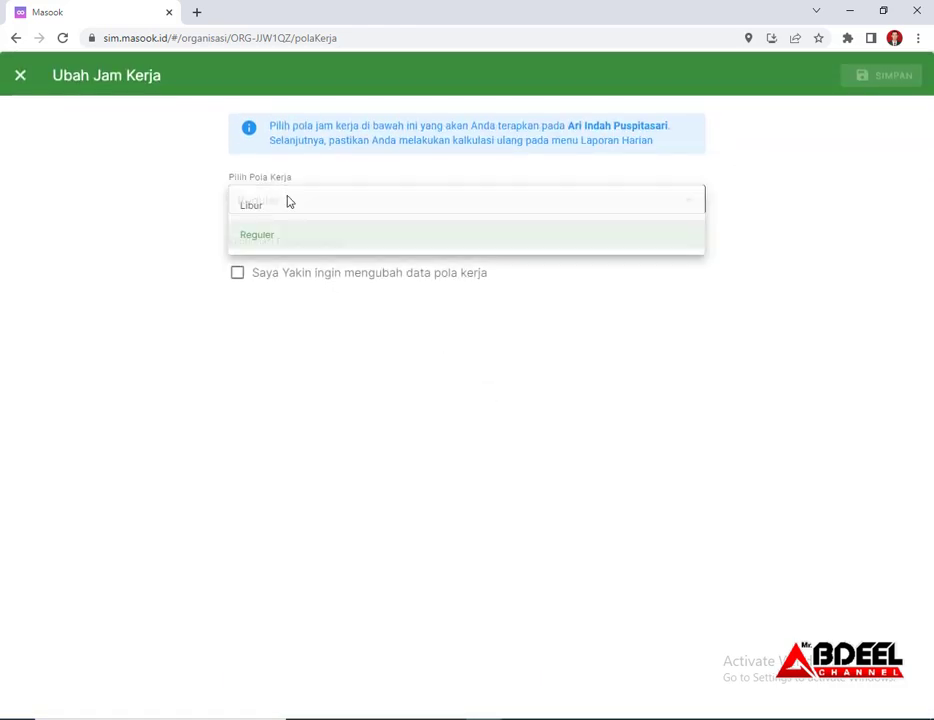
Leave the second member on Reguler and switch the Pola Kerja grid to Februari
click(174, 200)
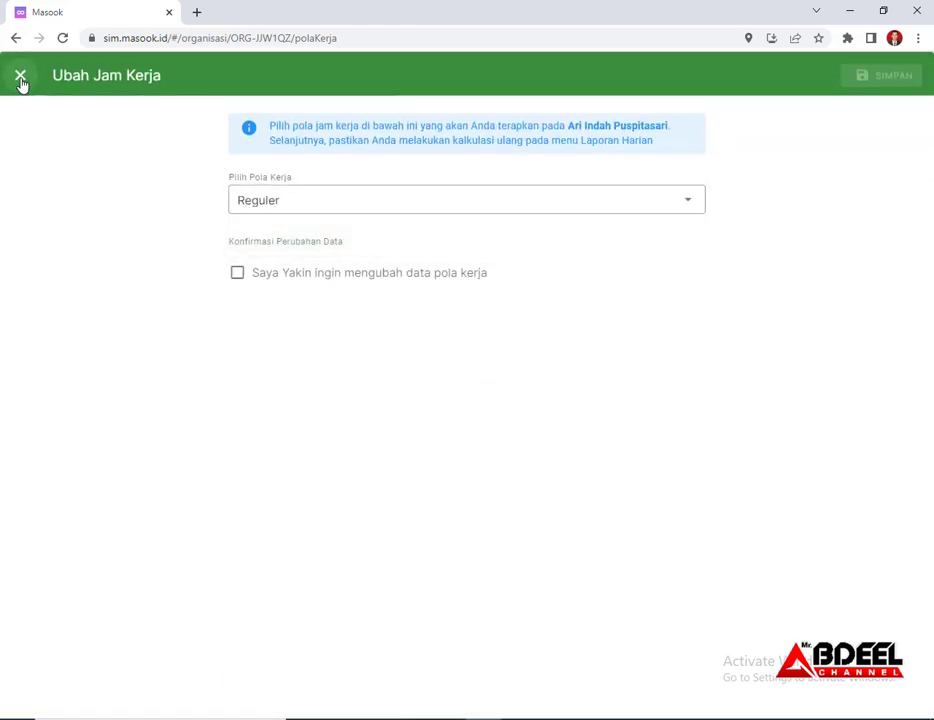
click(20, 76)
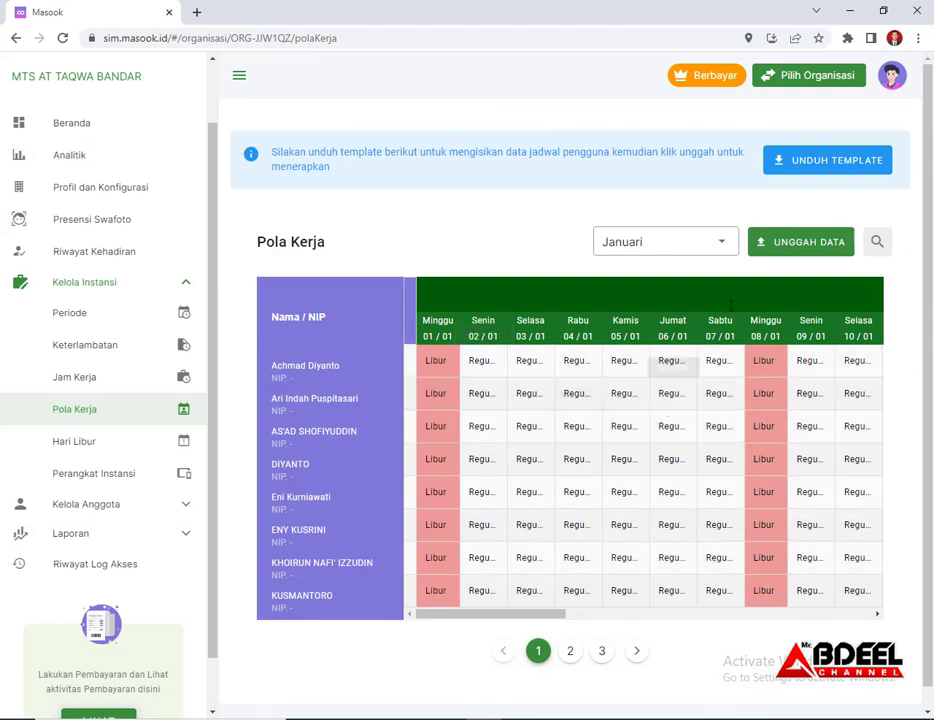
click(727, 252)
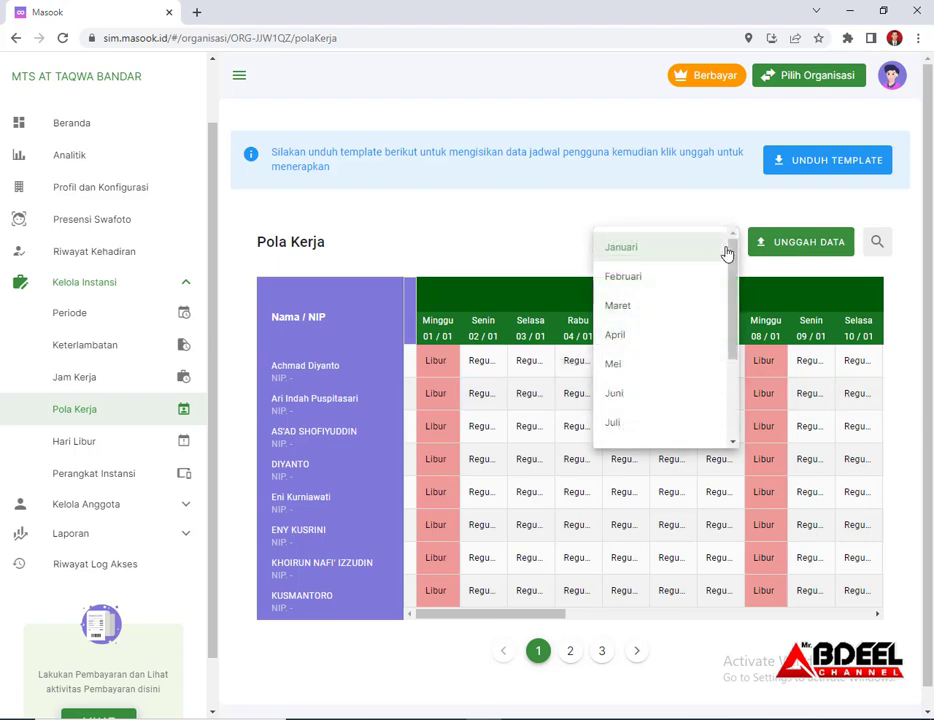
click(645, 280)
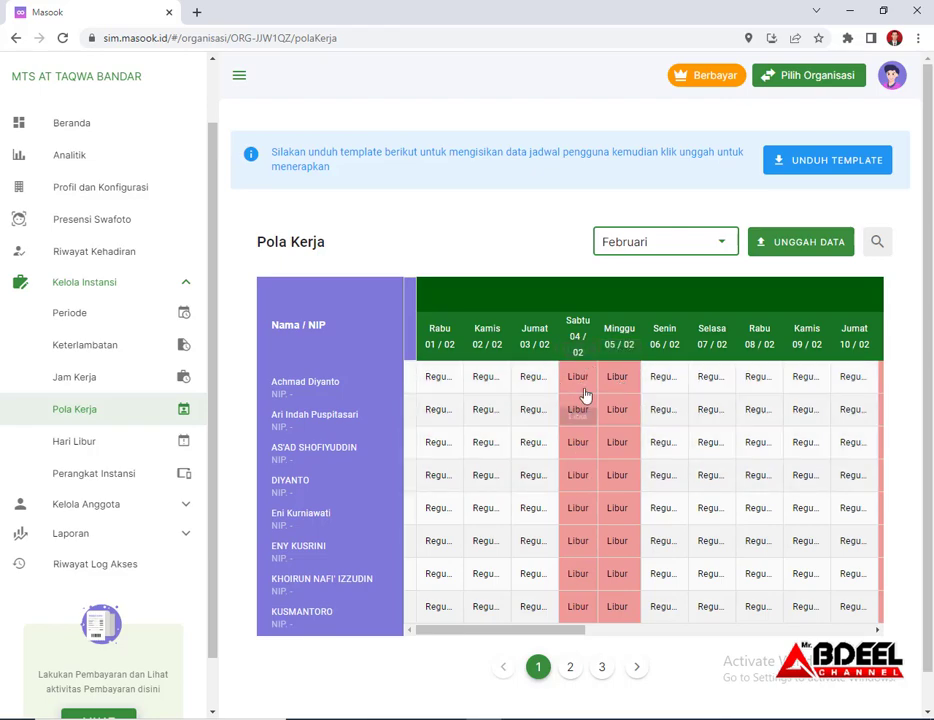
click(800, 244)
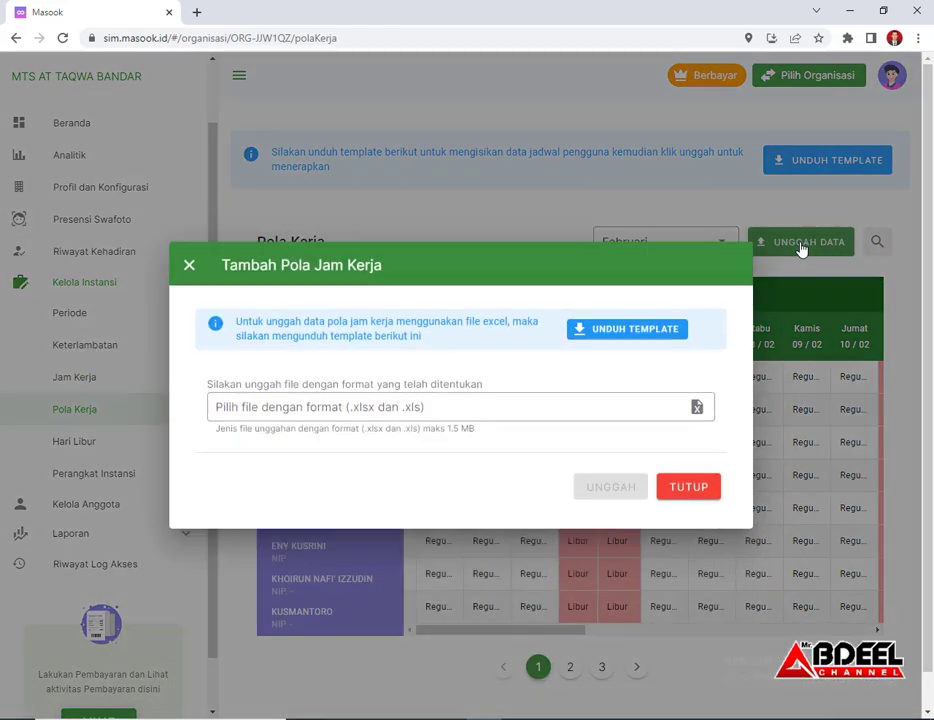
Download Template-Unggah-Pola-Kerja-Februari-2023 from Unggah Data and open it in Excel
click(610, 339)
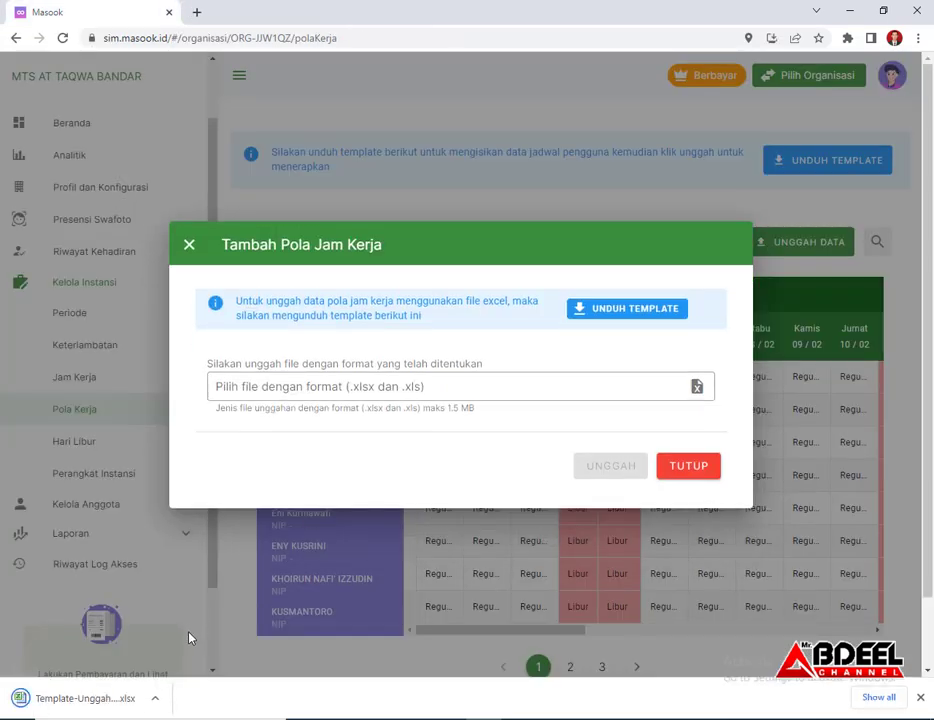
click(110, 700)
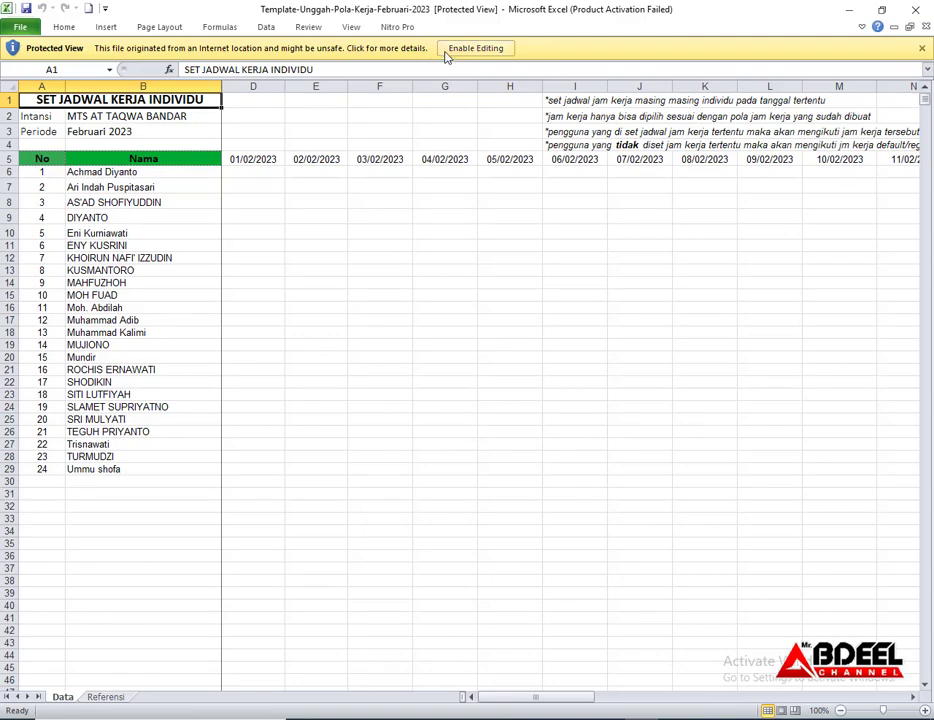
Enable editing on the template, dismiss the activation prompt, and check February 2023 dates
click(462, 48)
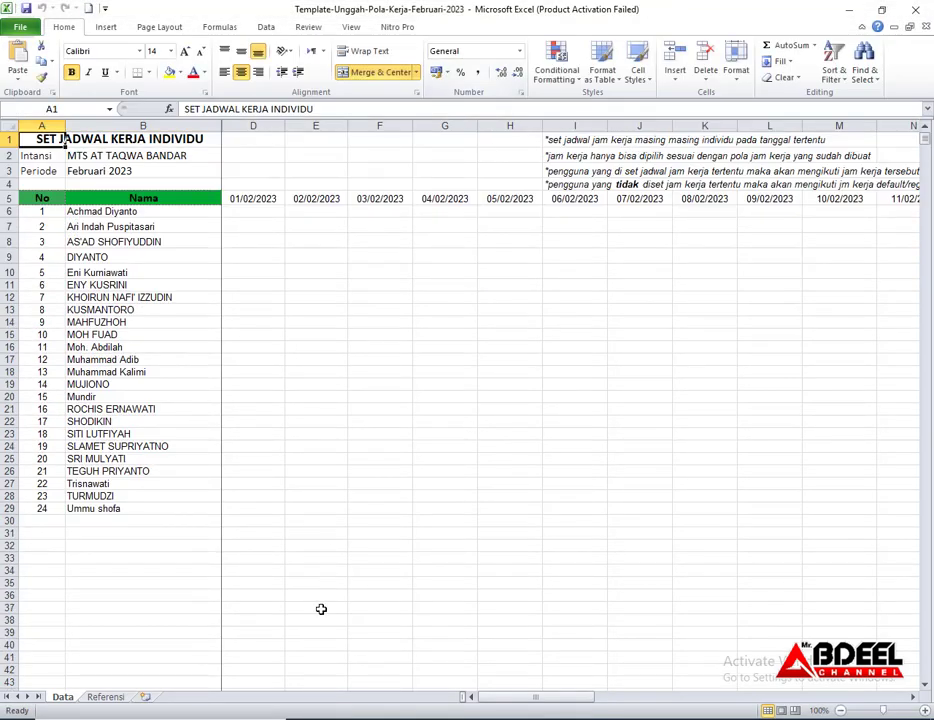
click(607, 505)
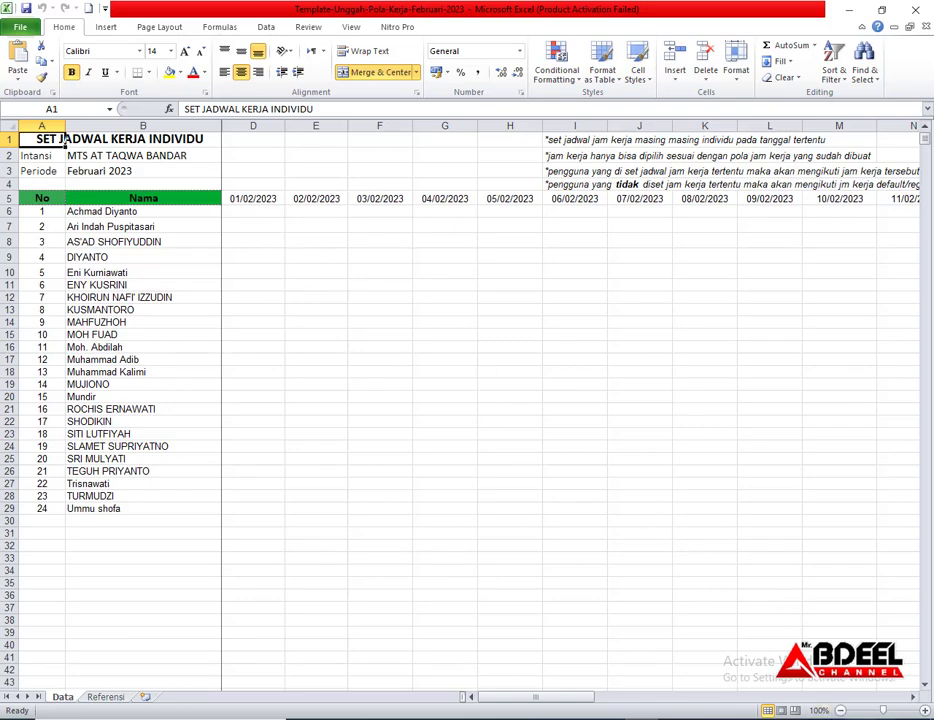
click(870, 718)
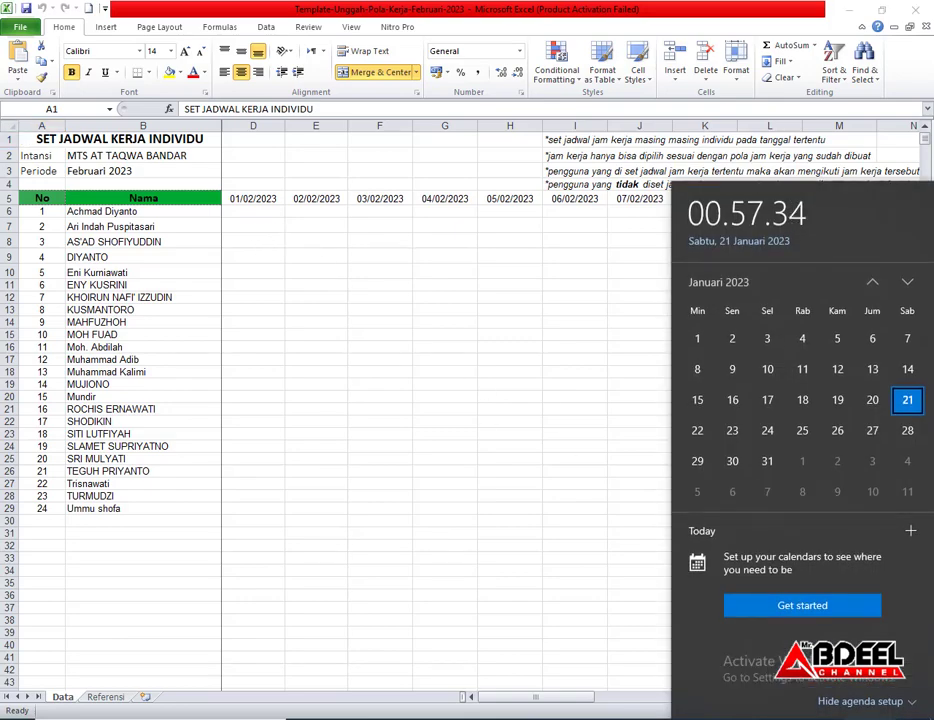
click(907, 287)
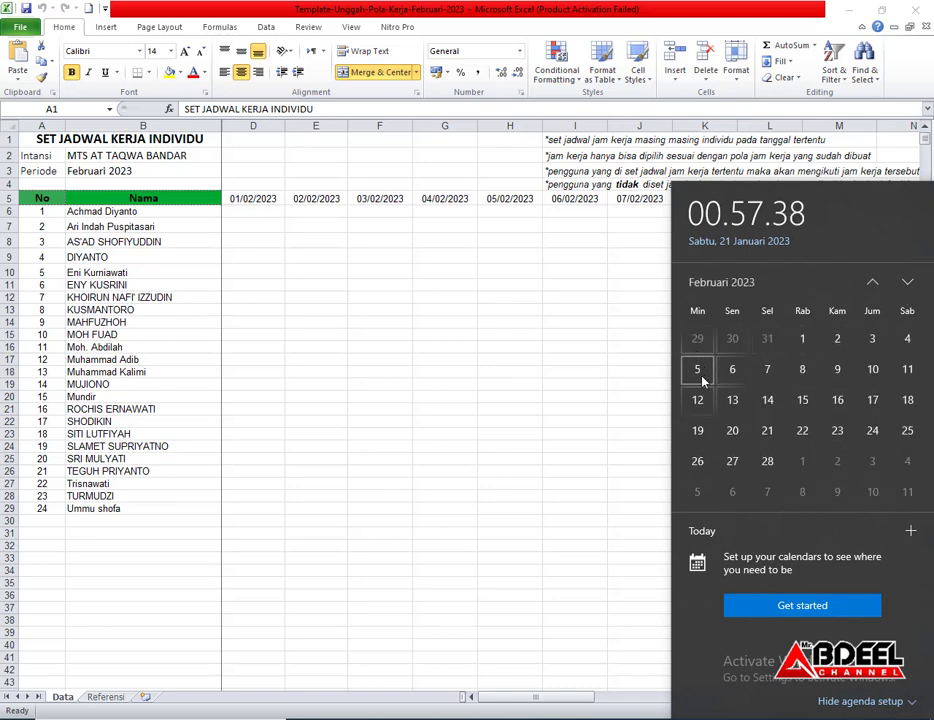
click(381, 219)
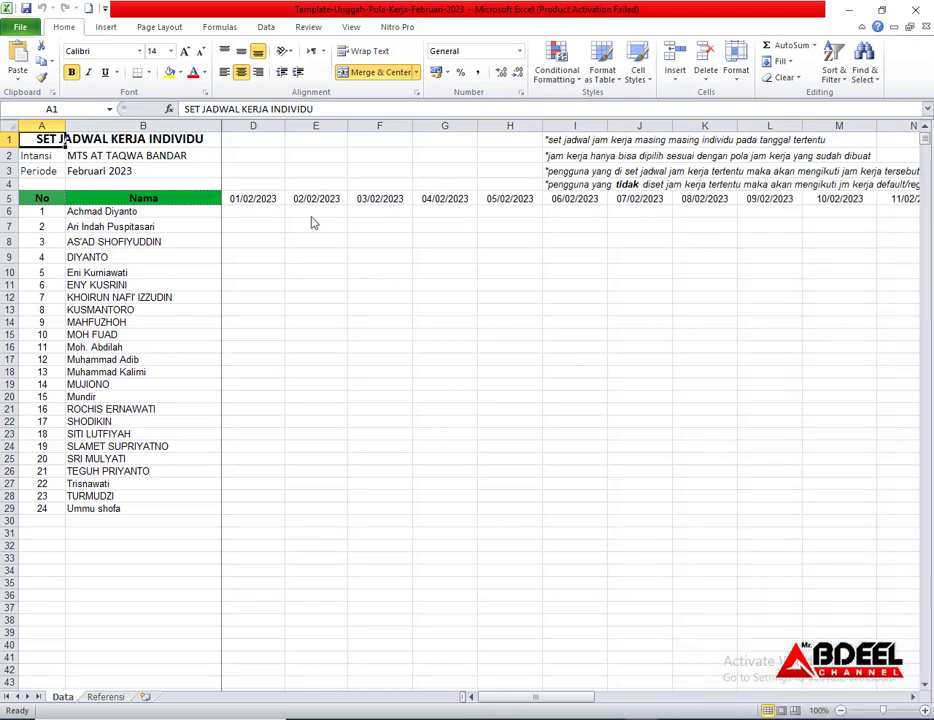
Set all 24 staff to Reguler for 1–4 February 2023
click(280, 214)
click(290, 222)
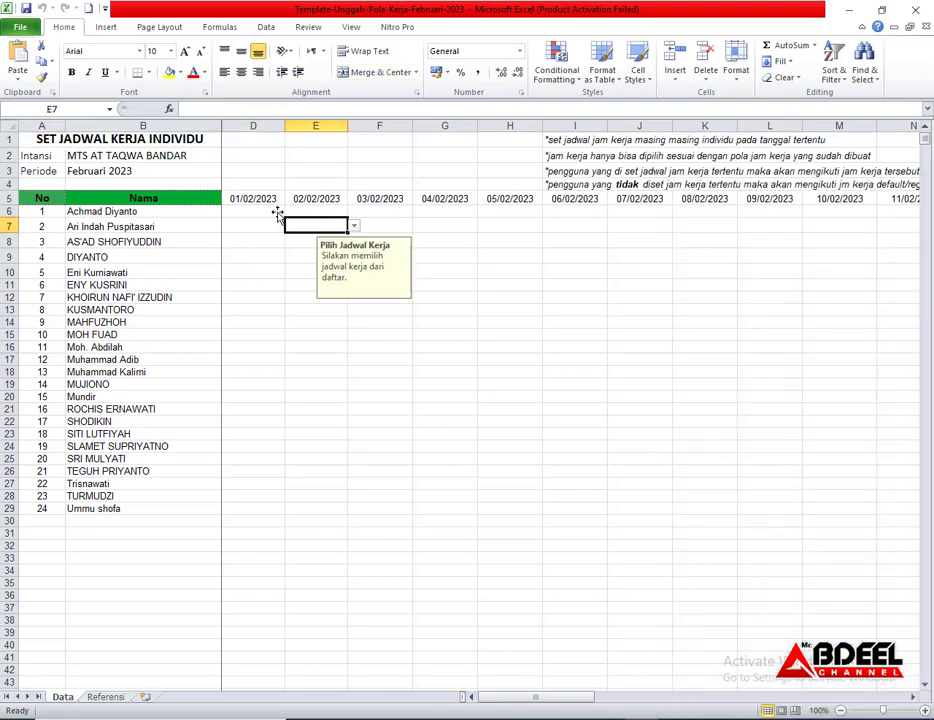
click(278, 214)
click(291, 212)
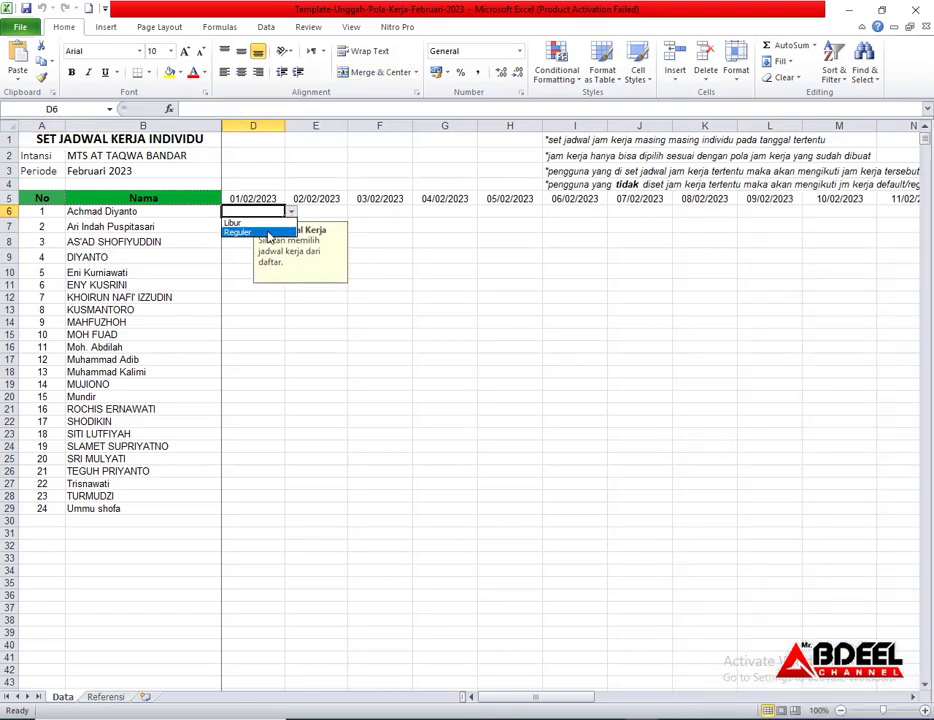
click(250, 231)
drag(286, 218, 460, 500)
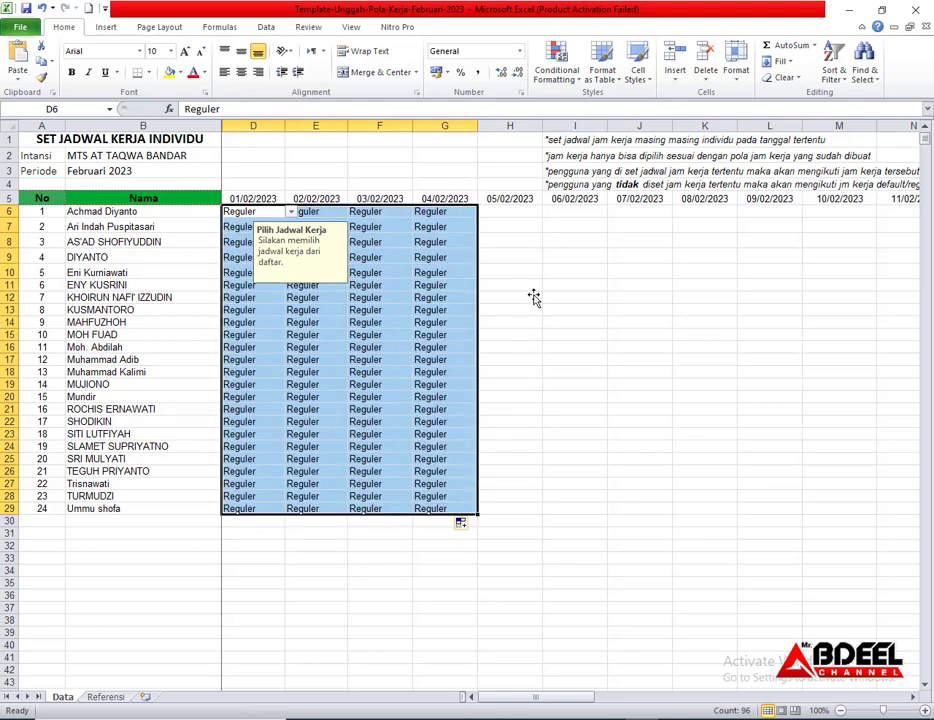
Set all staff to Libur on 5 February 2023
click(513, 215)
click(548, 213)
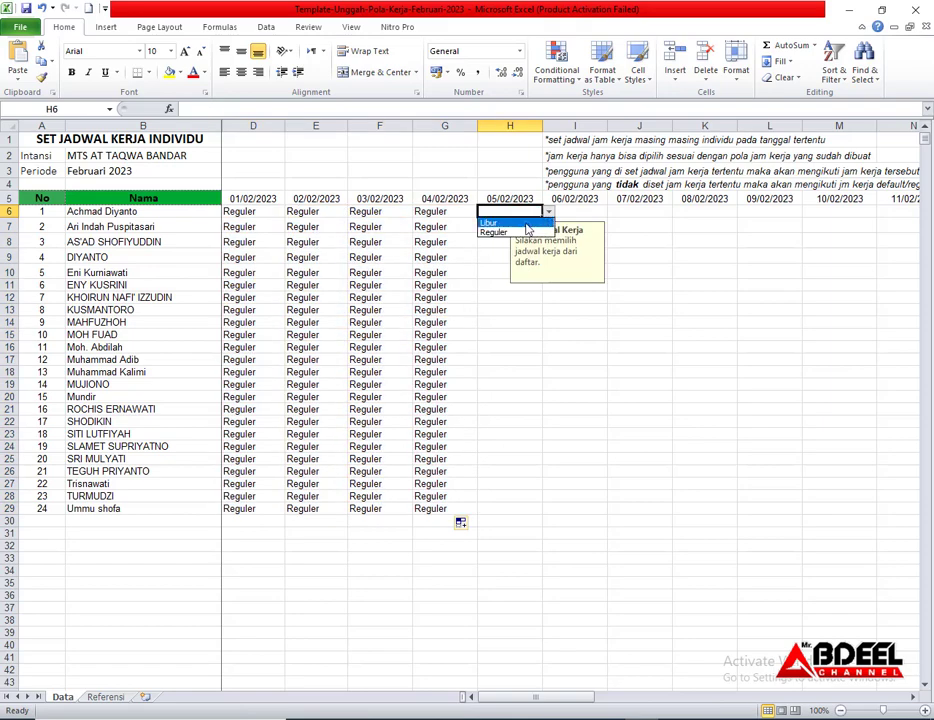
click(490, 222)
drag(543, 218, 544, 513)
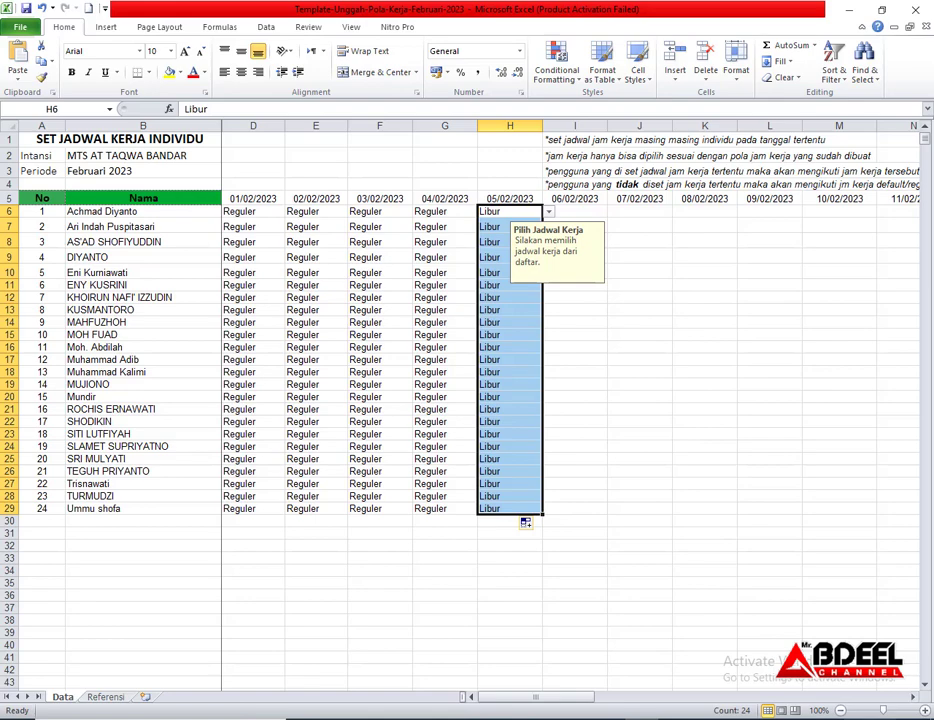
Set all staff to Reguler for 6–11 February 2023
click(872, 718)
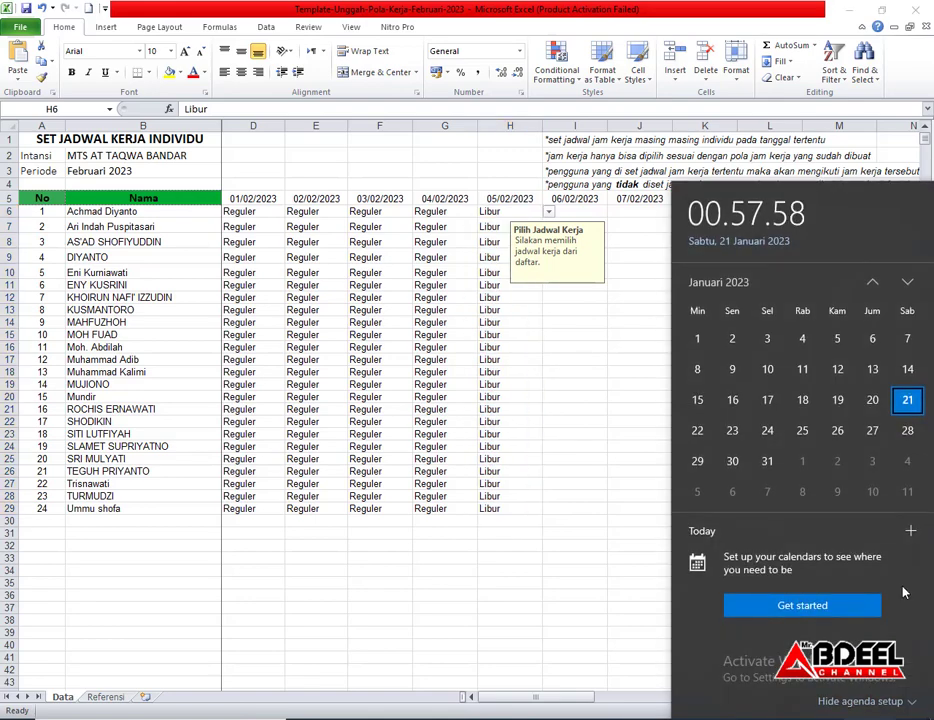
click(907, 284)
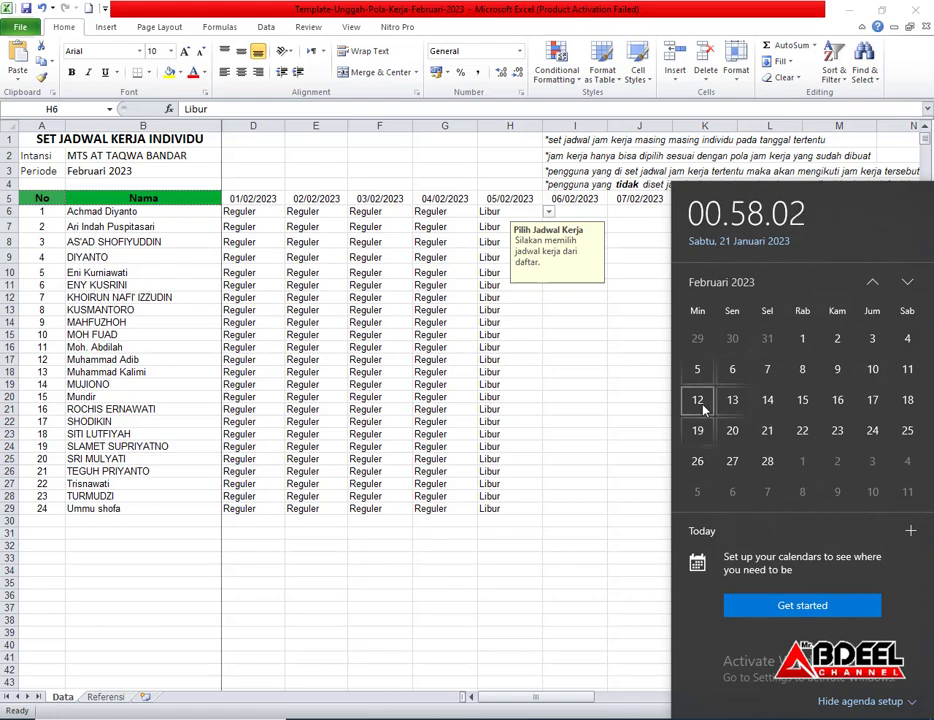
click(559, 294)
key(ctrl+shift+Down)
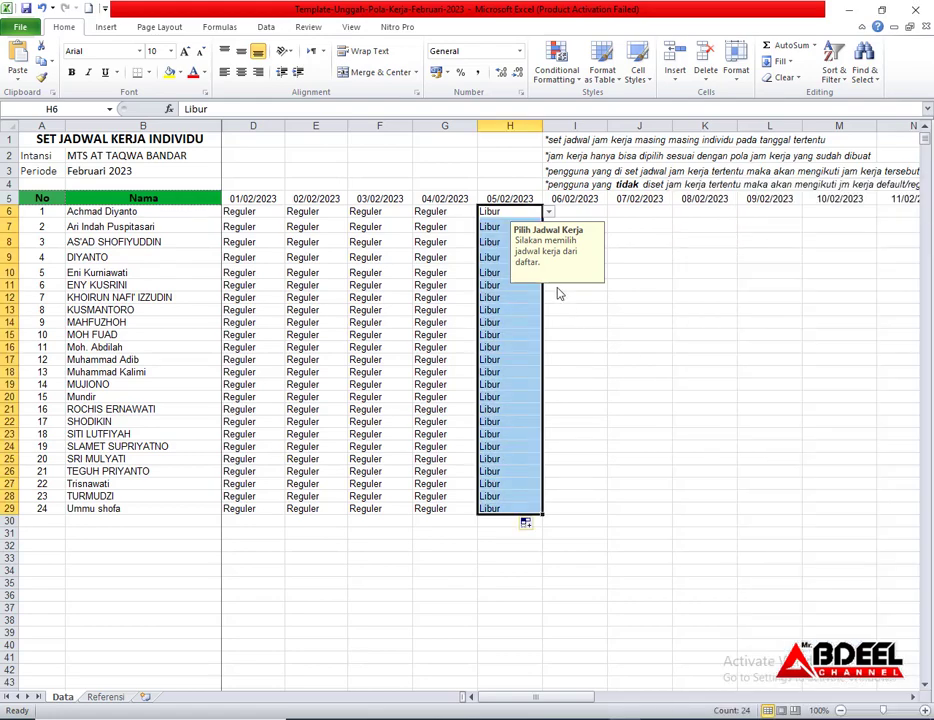
click(581, 214)
click(614, 212)
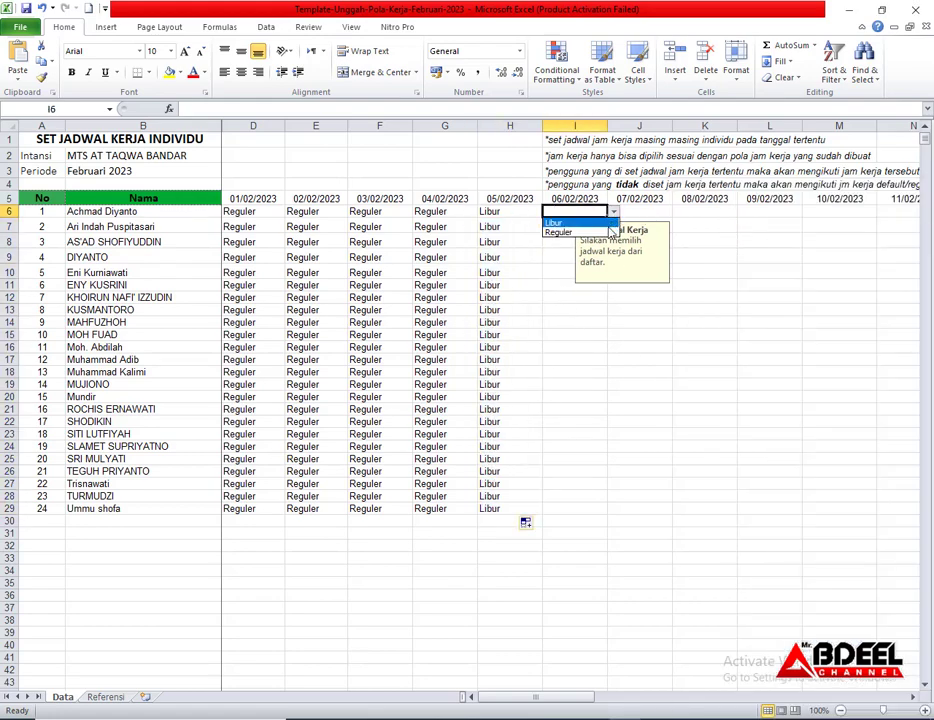
click(604, 232)
drag(605, 217, 918, 492)
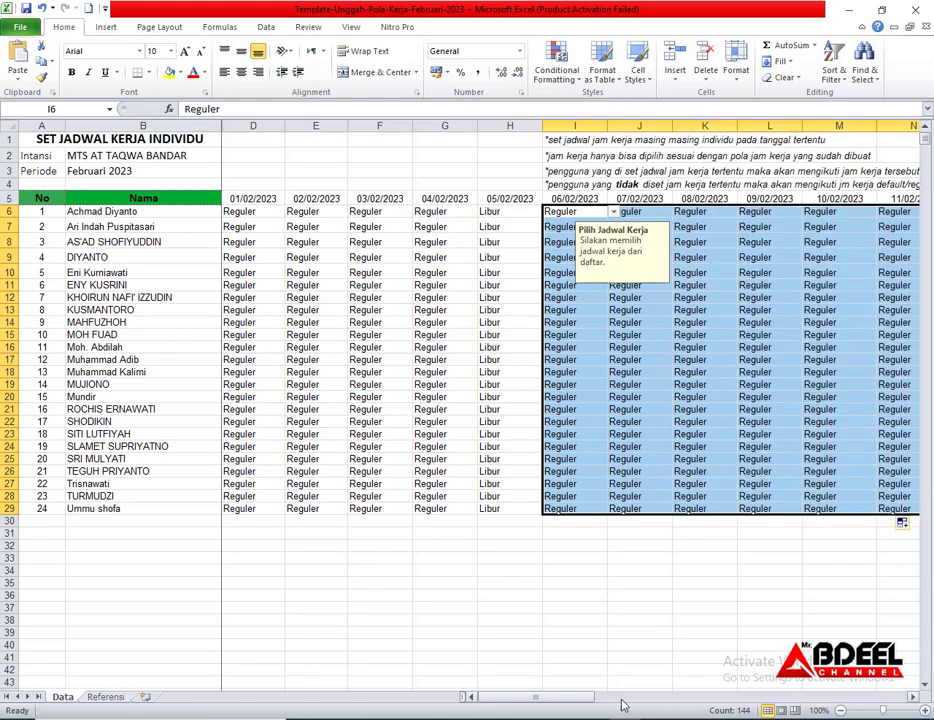
Set all staff to Libur on 12 February 2023
drag(590, 696, 667, 700)
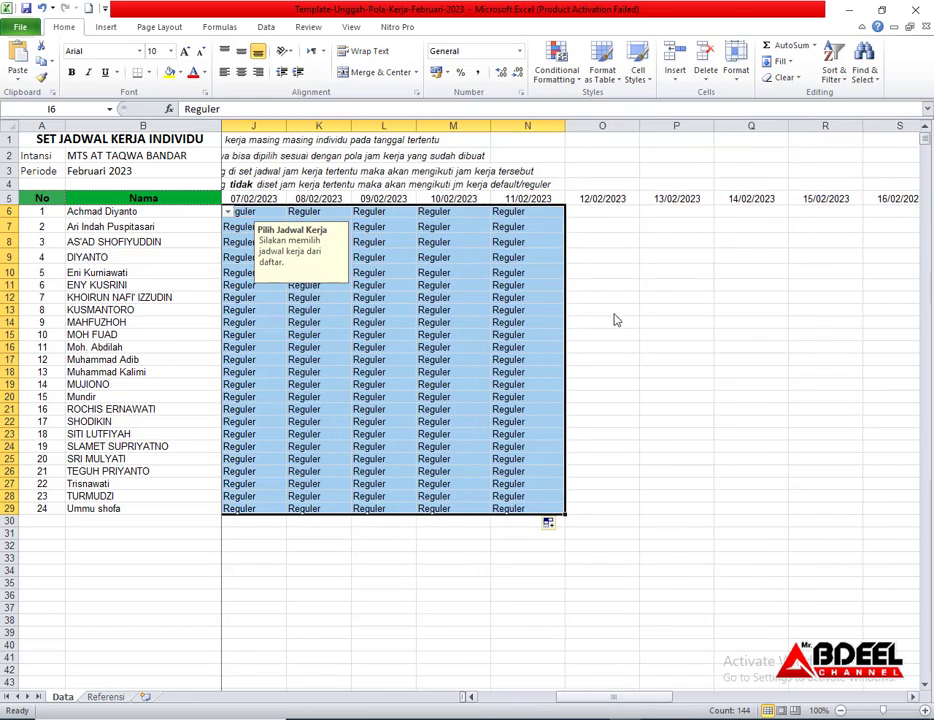
click(610, 212)
click(646, 213)
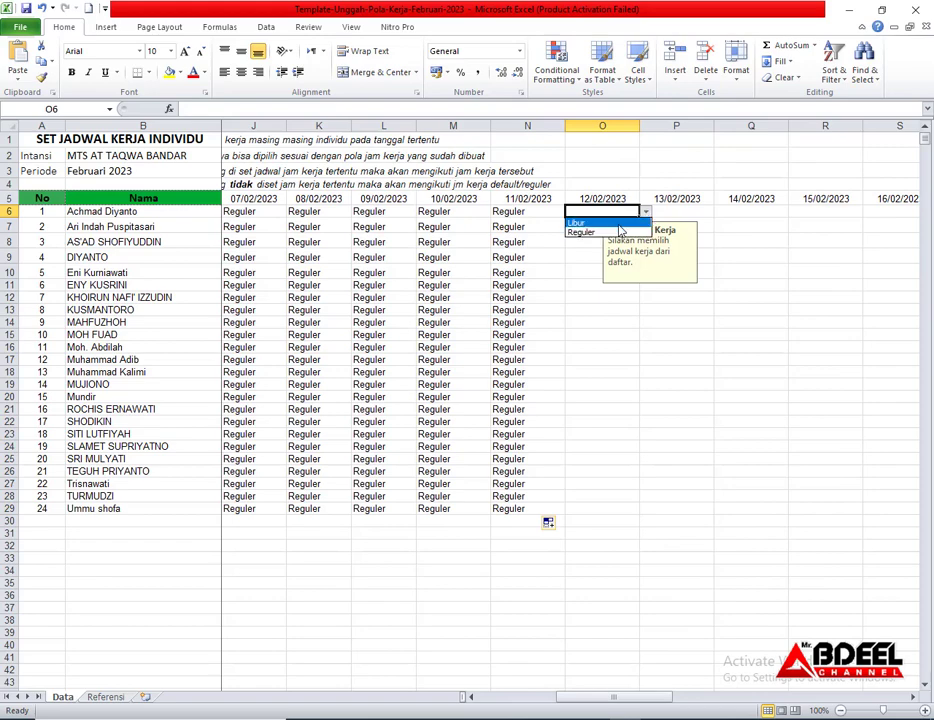
click(625, 223)
drag(638, 218, 673, 511)
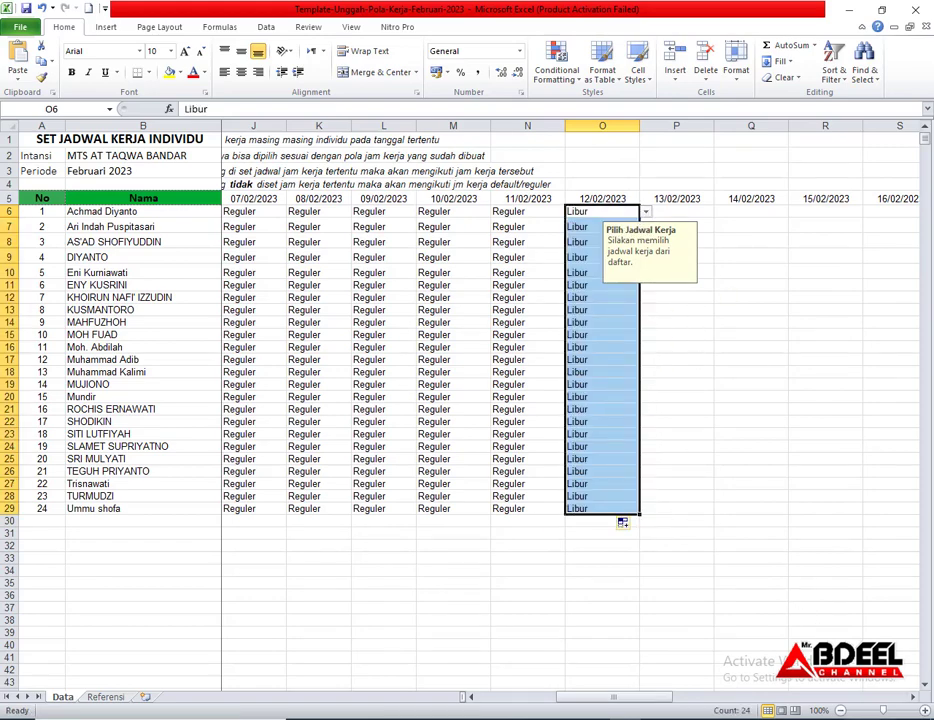
Set all staff to Reguler for 13–18 February 2023
click(877, 718)
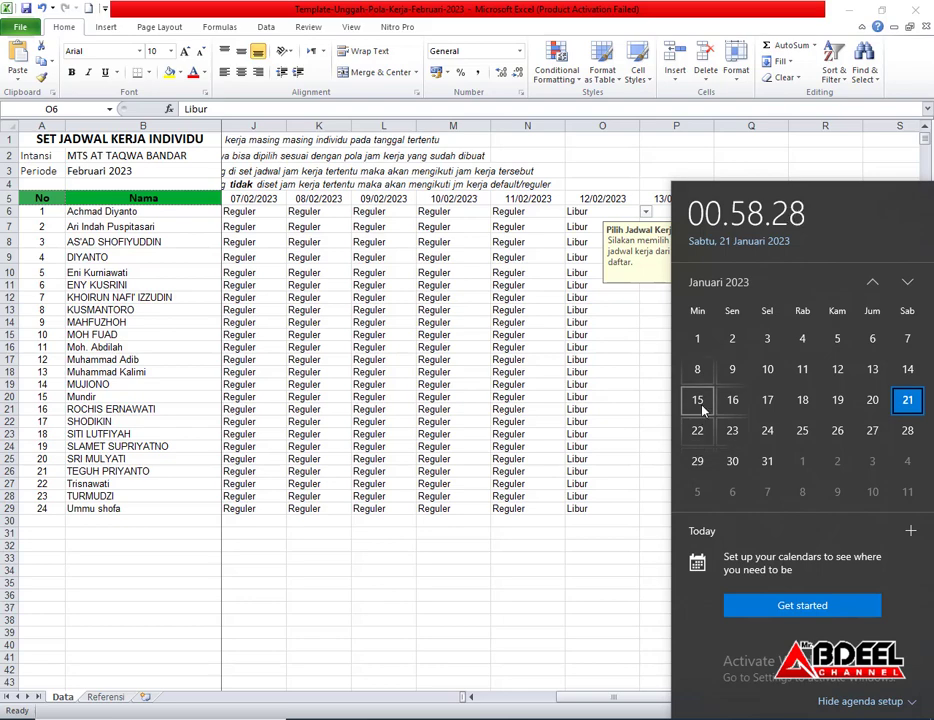
click(908, 283)
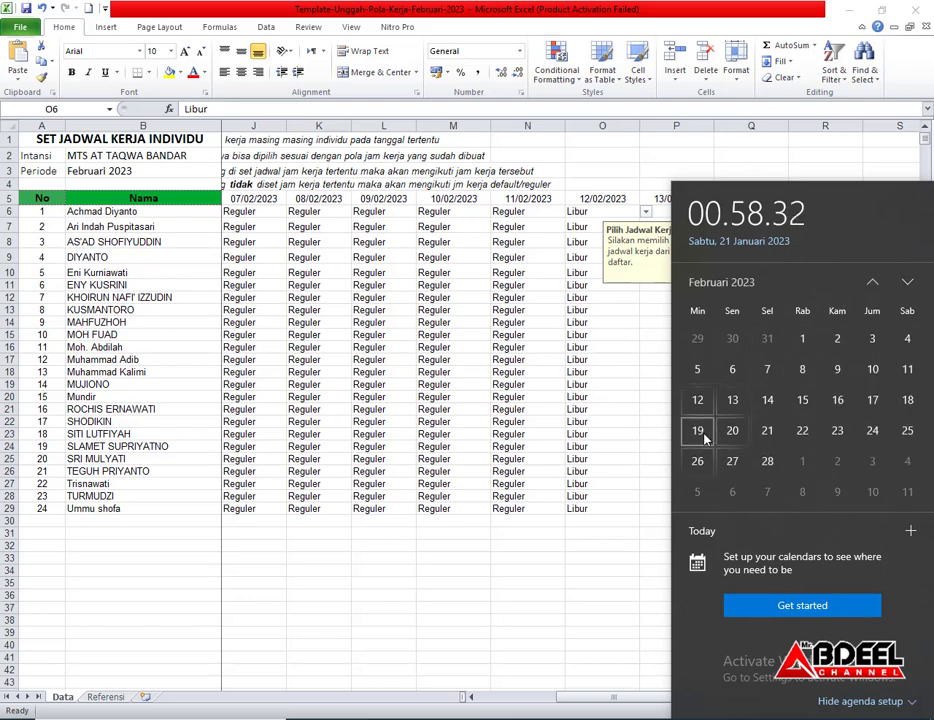
click(626, 281)
click(674, 214)
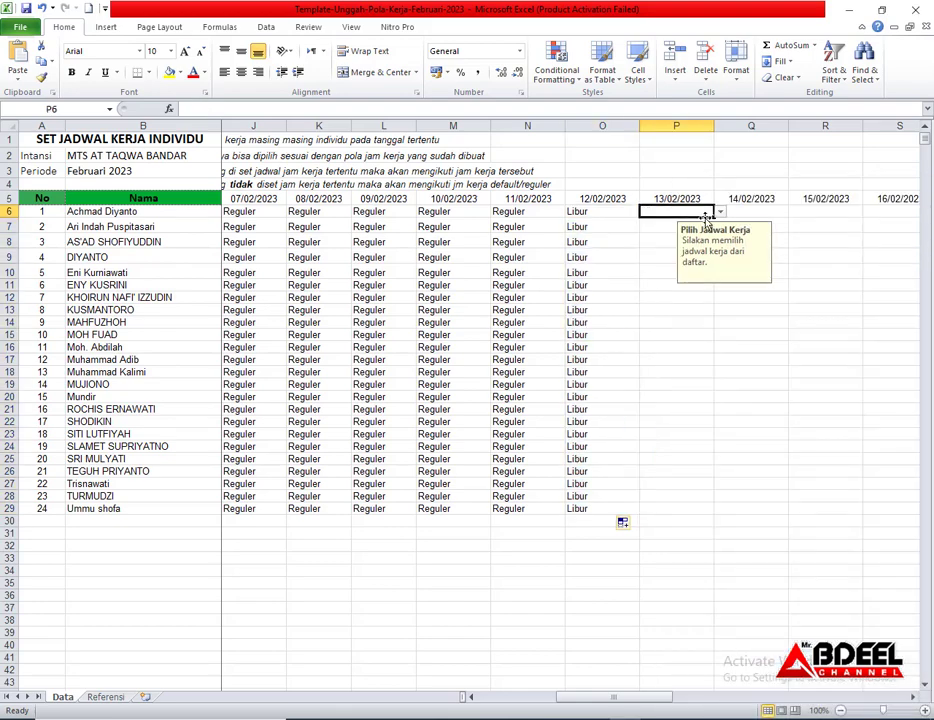
click(721, 213)
click(722, 215)
click(719, 213)
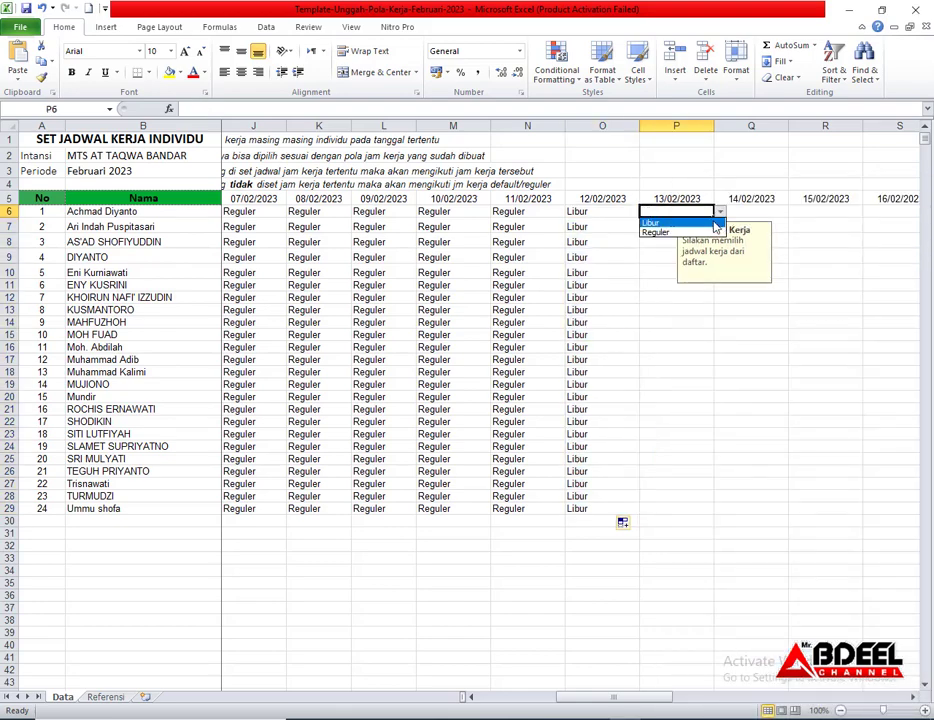
click(700, 231)
drag(713, 216, 532, 490)
Set all staff to Libur on 19 February 2023
click(540, 211)
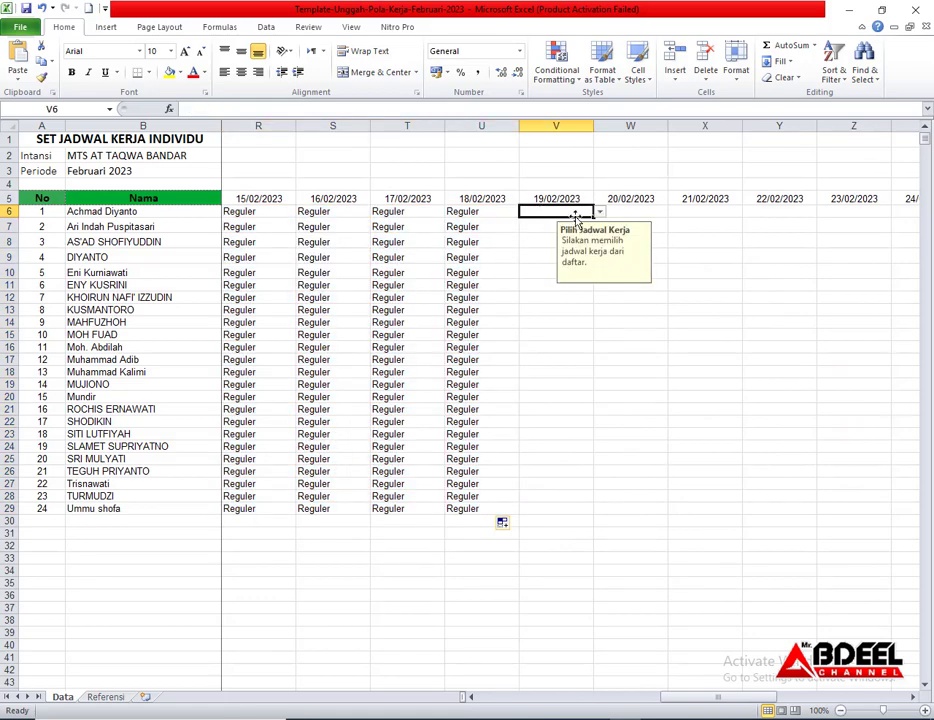
click(598, 211)
click(592, 223)
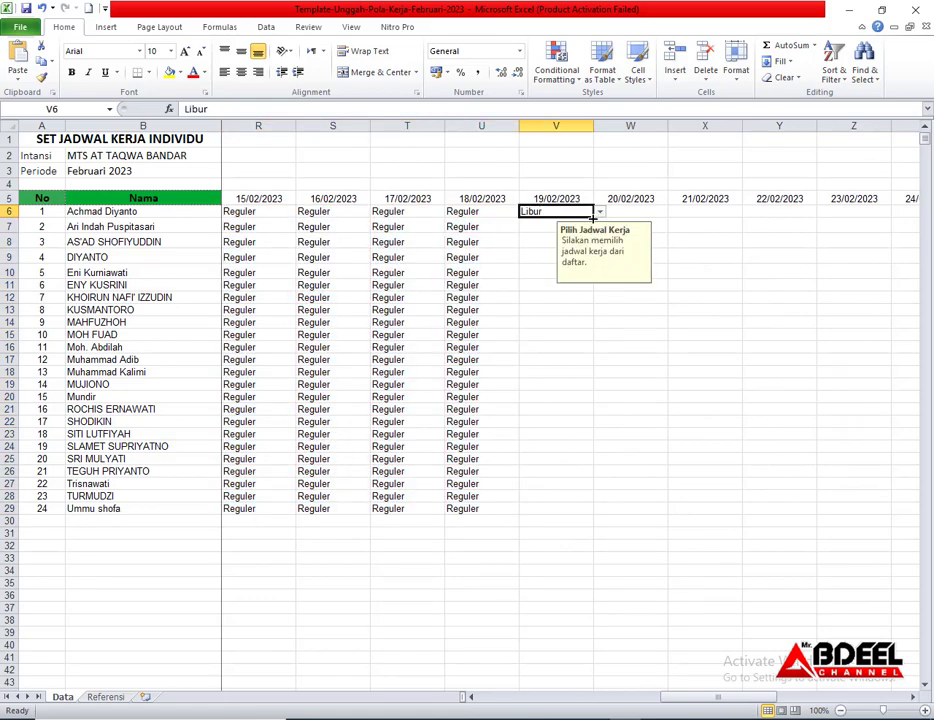
drag(593, 217, 611, 504)
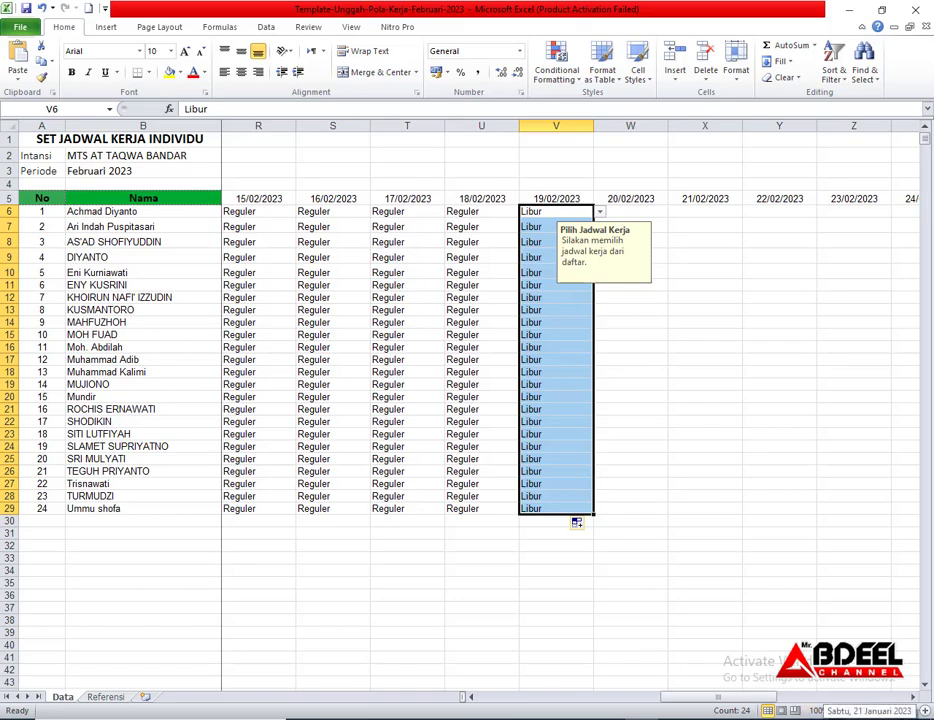
click(870, 718)
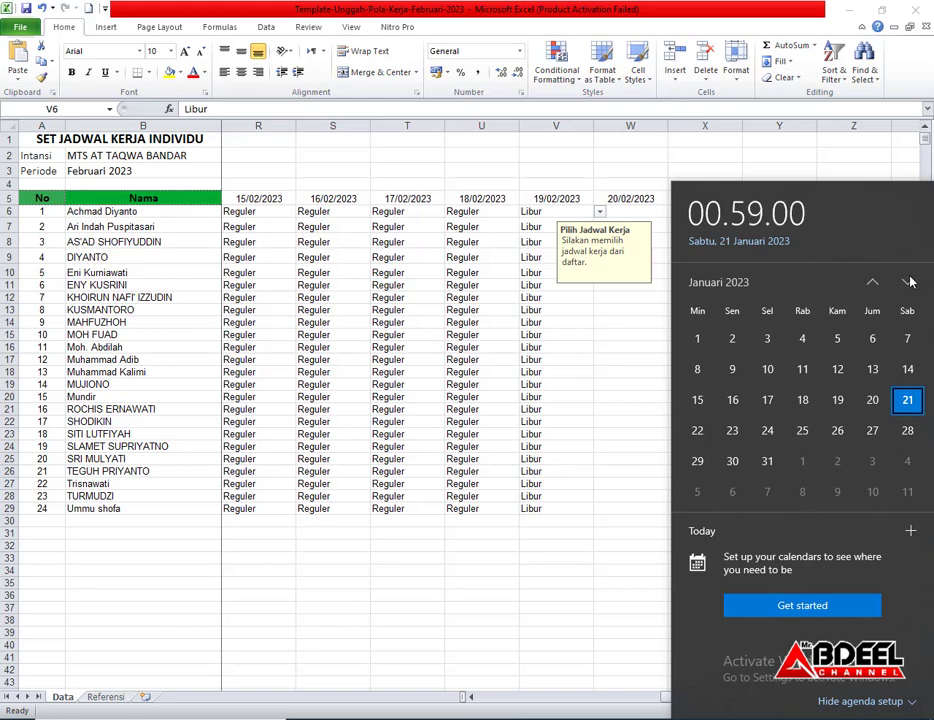
click(908, 284)
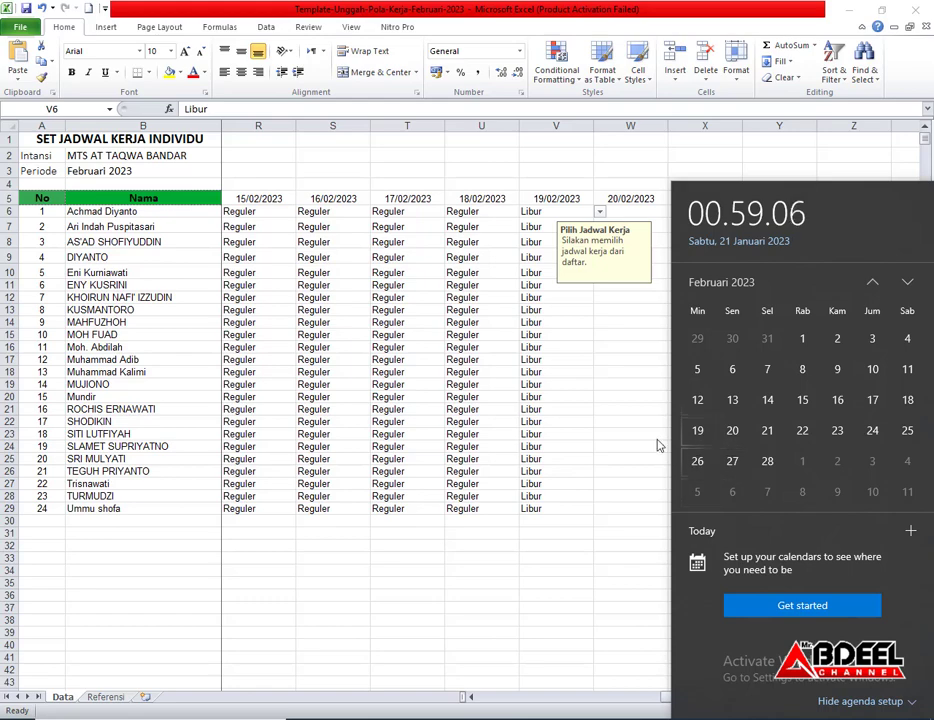
click(582, 325)
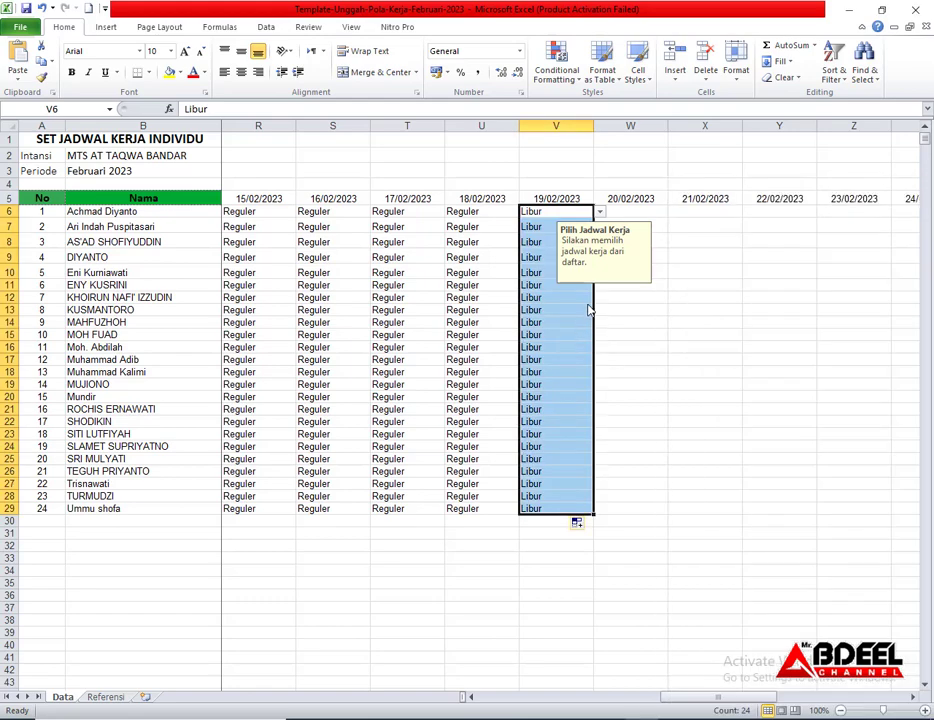
Set all staff to Reguler for 20–25 February 2023
click(631, 212)
click(675, 212)
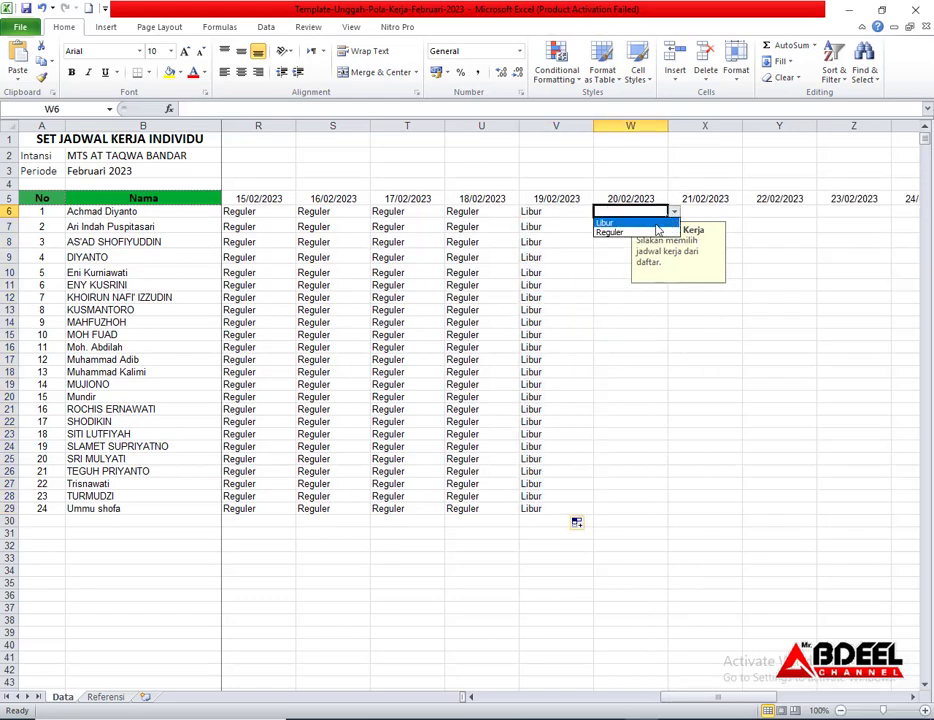
click(640, 232)
drag(667, 217, 678, 511)
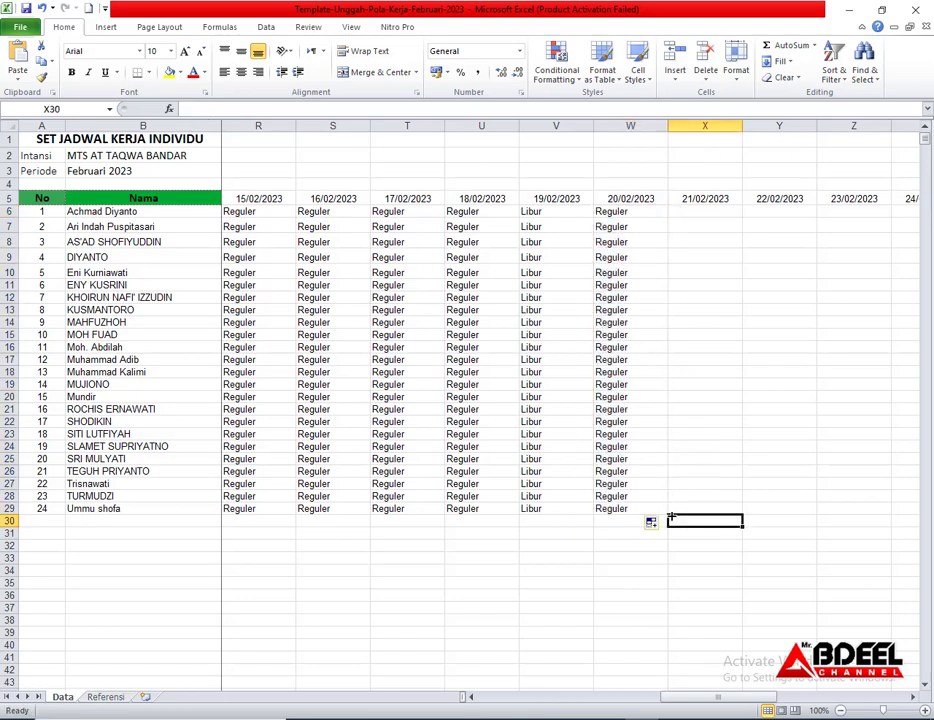
drag(621, 212, 638, 511)
drag(729, 511, 671, 520)
Set all staff to Libur on 26 February 2023
click(722, 209)
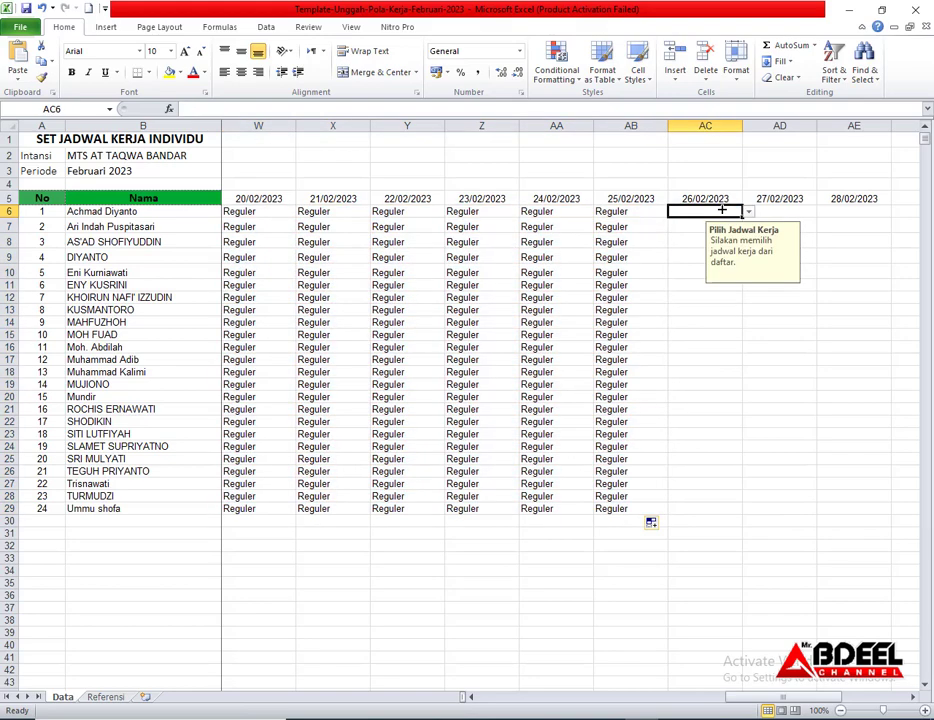
click(748, 212)
click(740, 222)
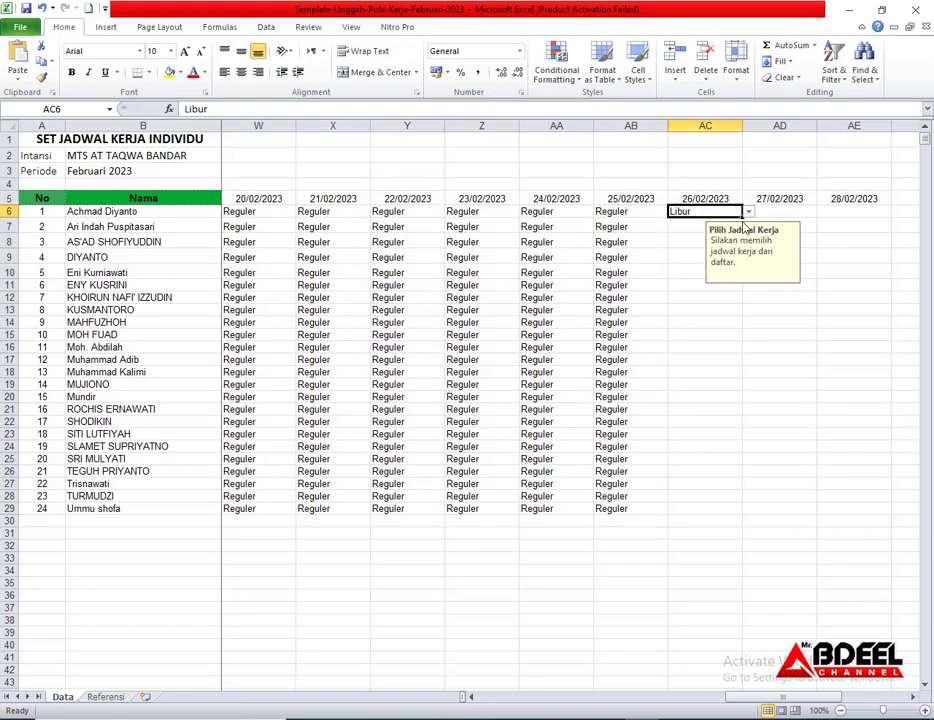
drag(742, 218, 755, 490)
Set all staff to Reguler on 27–28 February, then minimize Excel
click(798, 214)
click(826, 222)
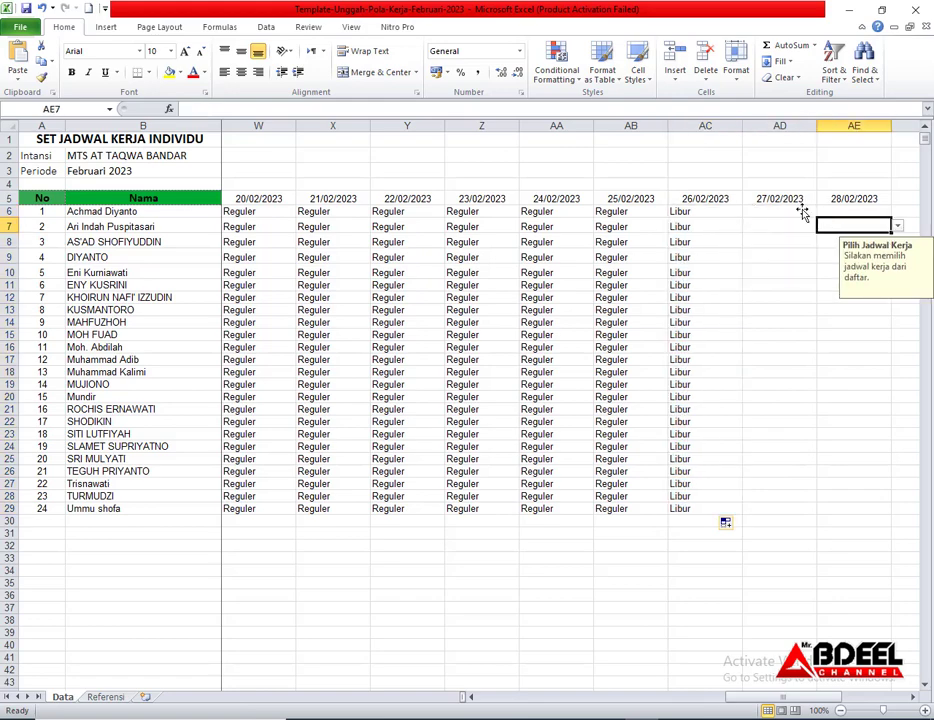
click(803, 210)
click(821, 214)
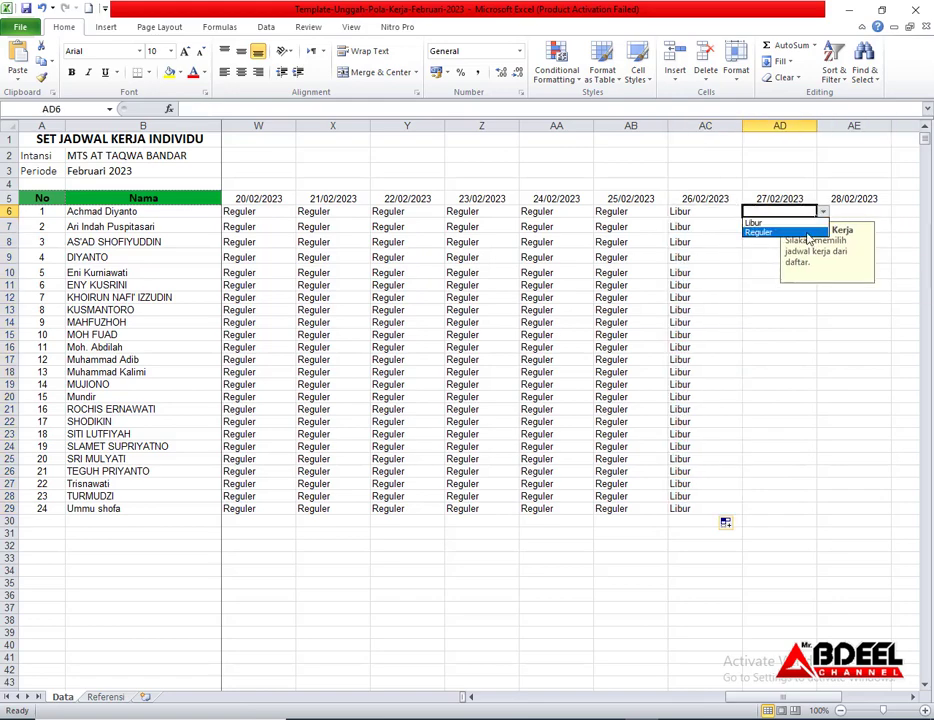
click(808, 232)
drag(819, 216, 894, 514)
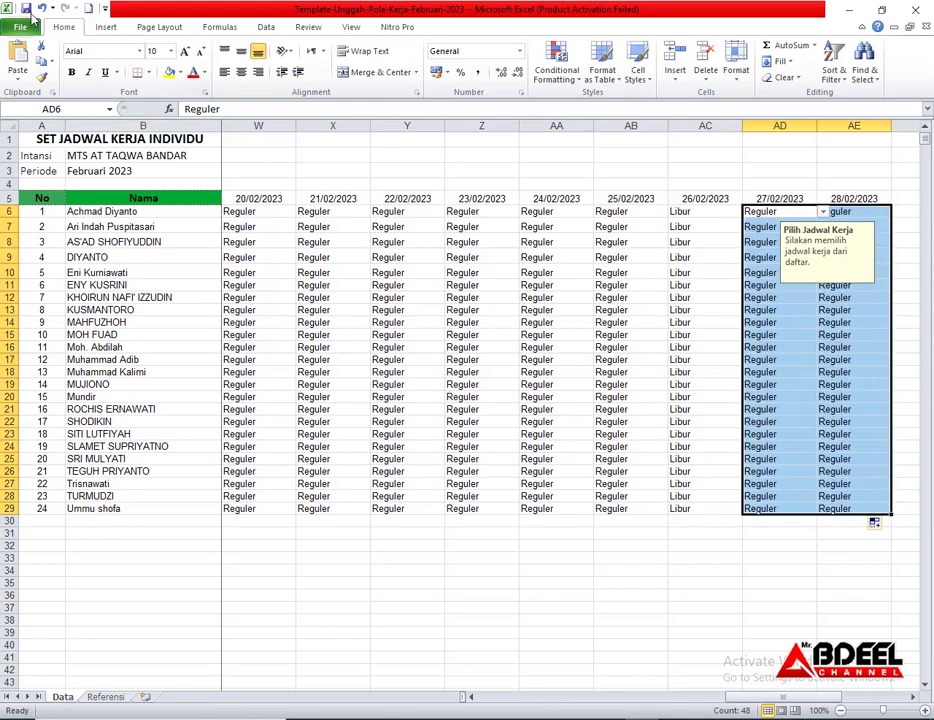
click(849, 13)
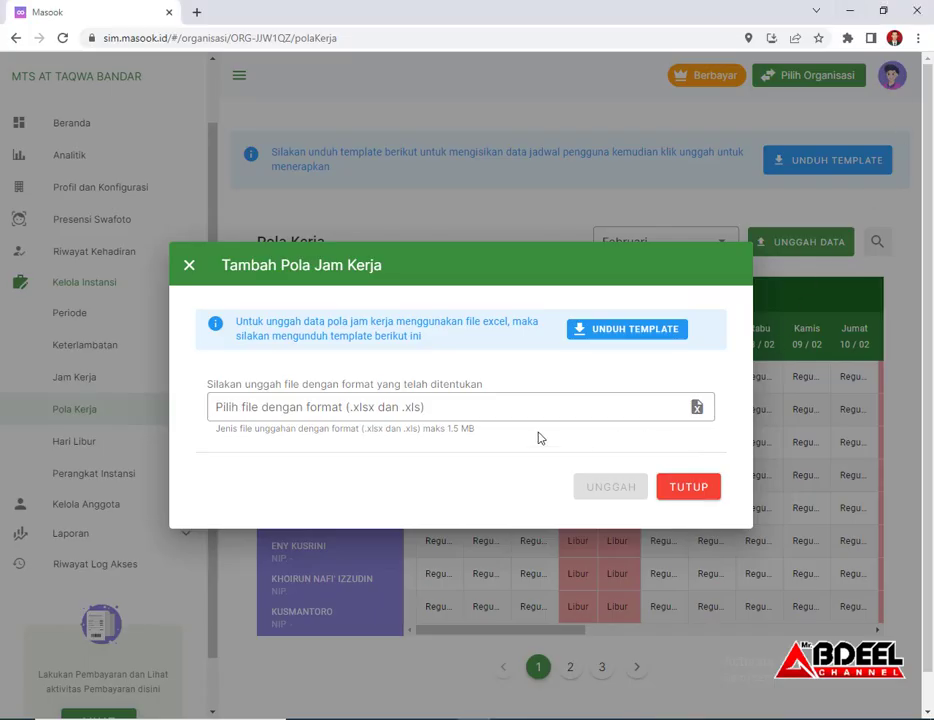
Upload the filled Pola Kerja template from Downloads via UNGGAH
click(391, 405)
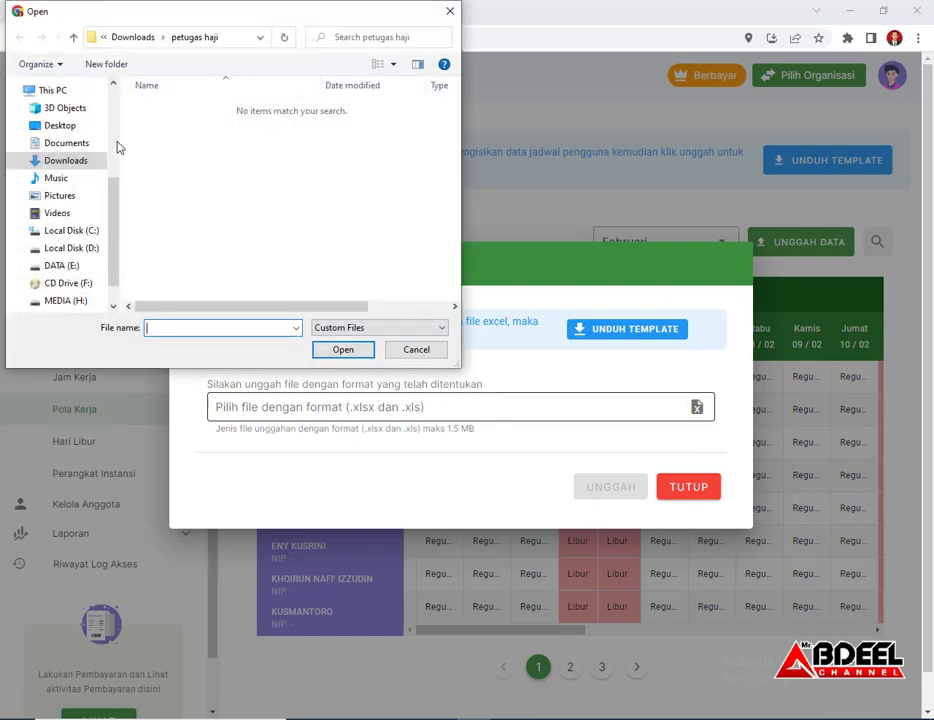
click(75, 165)
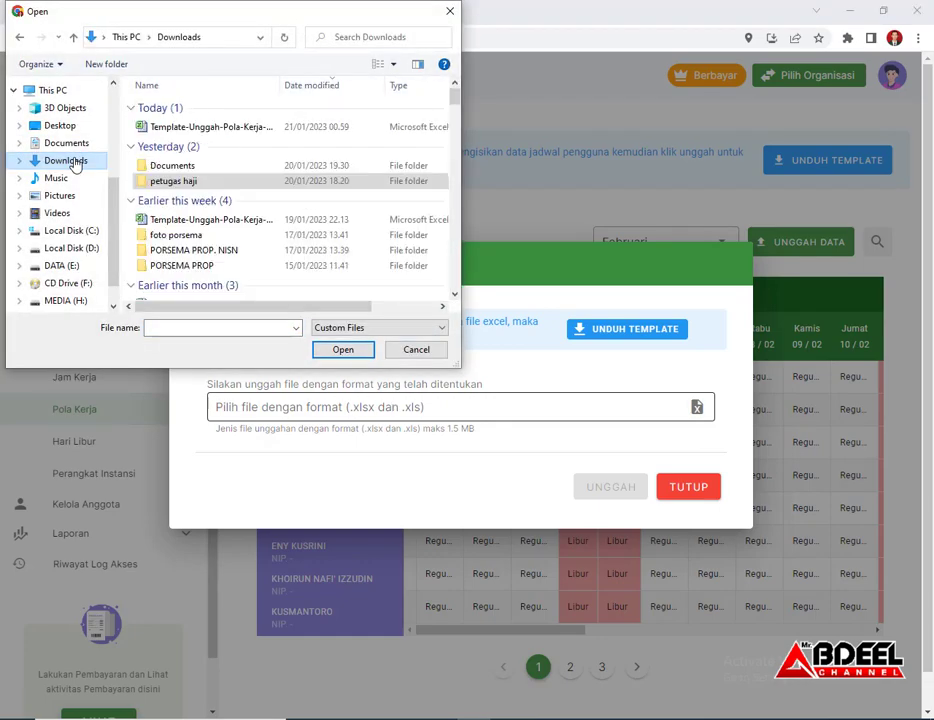
double_click(207, 128)
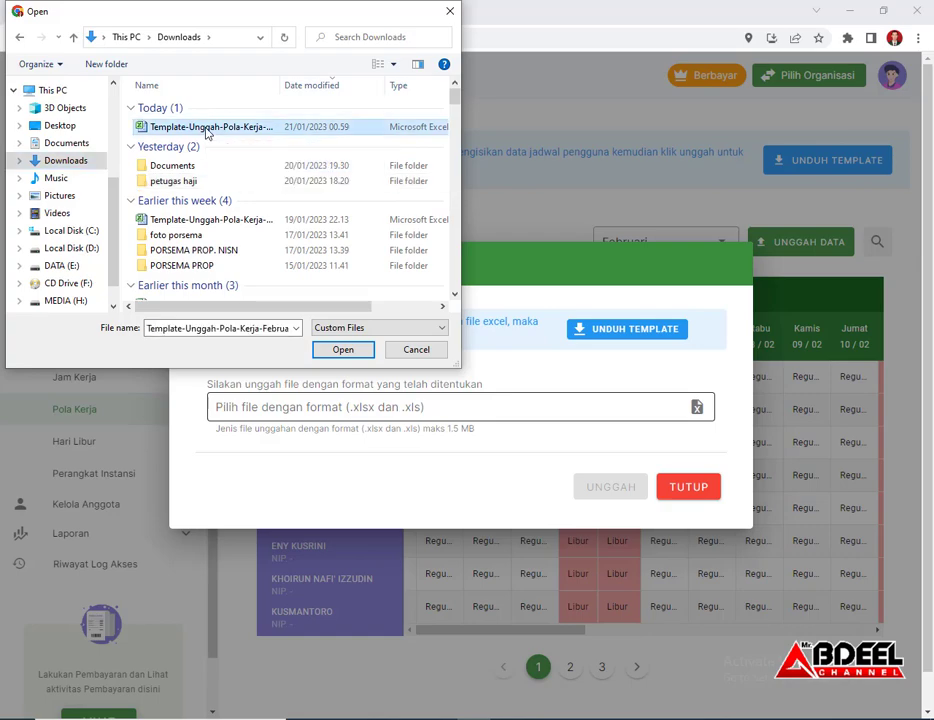
click(600, 494)
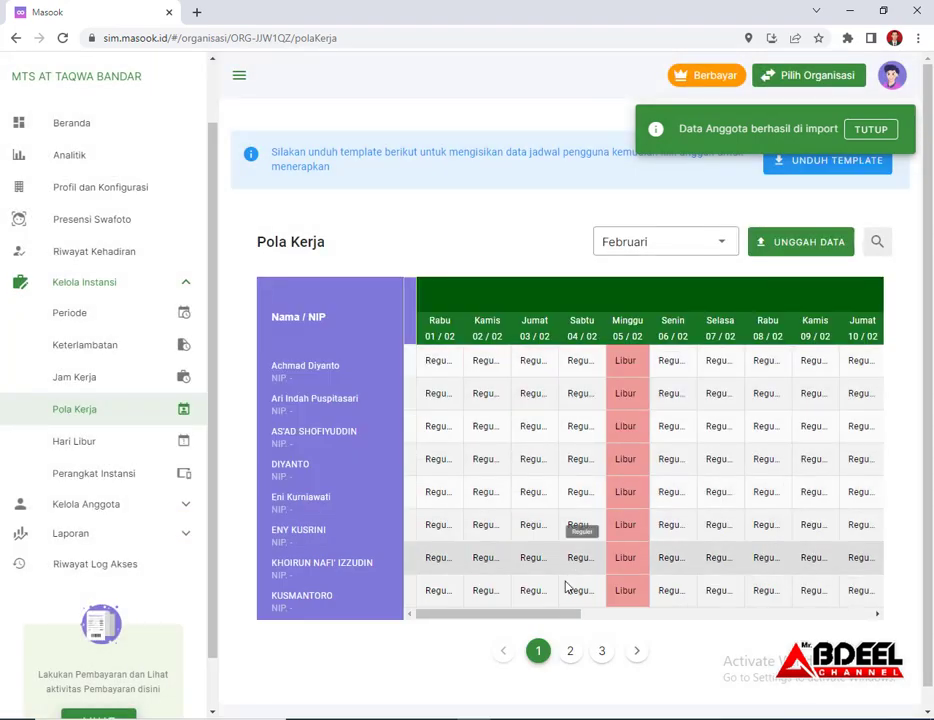
drag(555, 619, 436, 626)
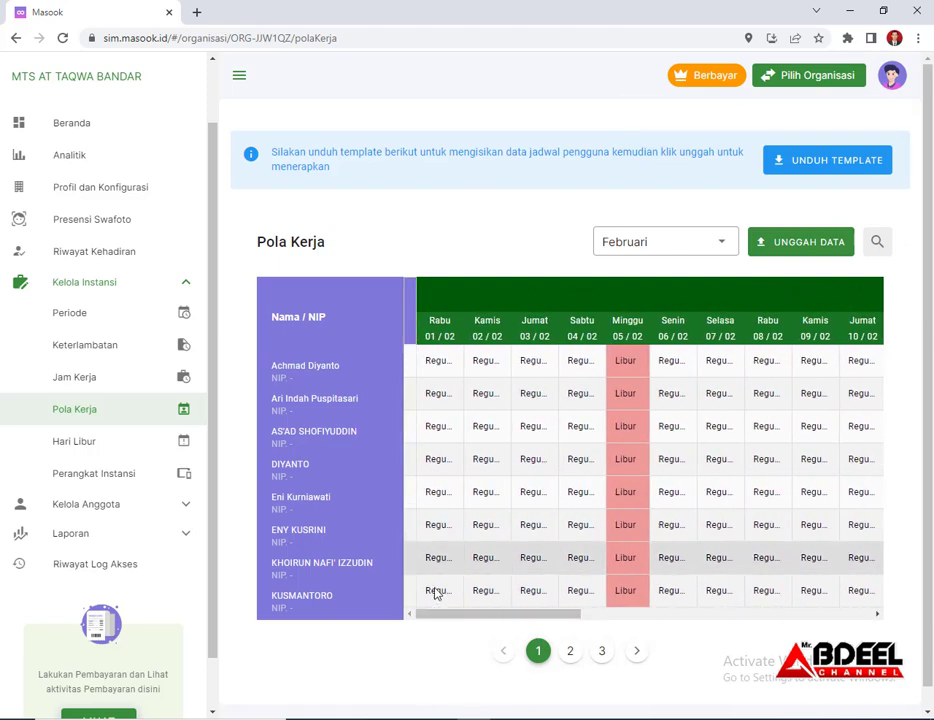
Open the Hari Libur page under Kelola Instansi
click(72, 445)
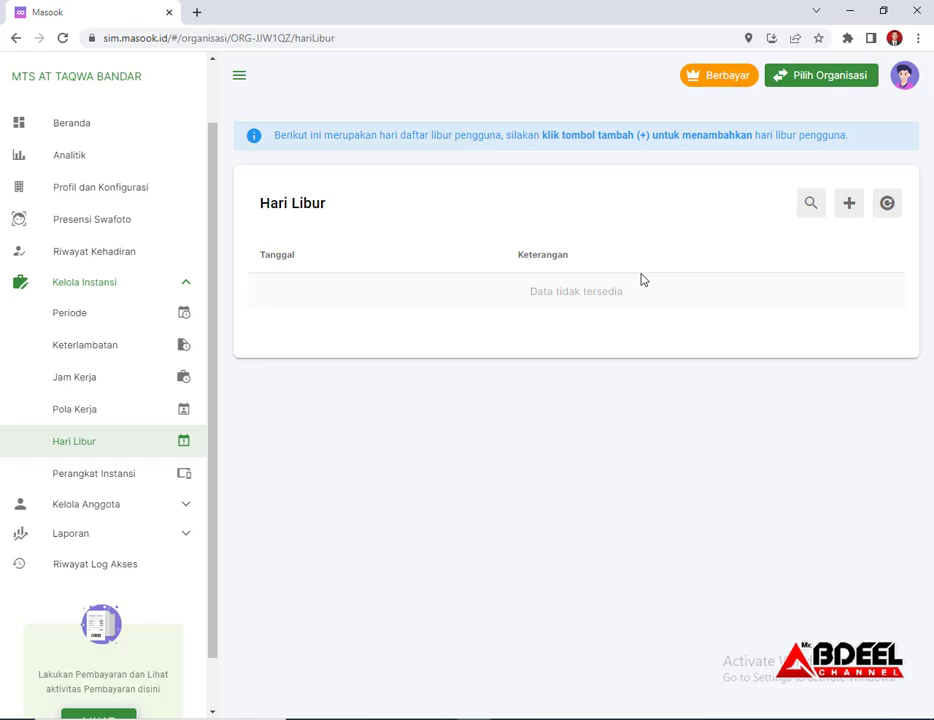
Add a SATU HARI holiday on 01-01-2023 described as 'Tahun Baru' and save it
click(849, 205)
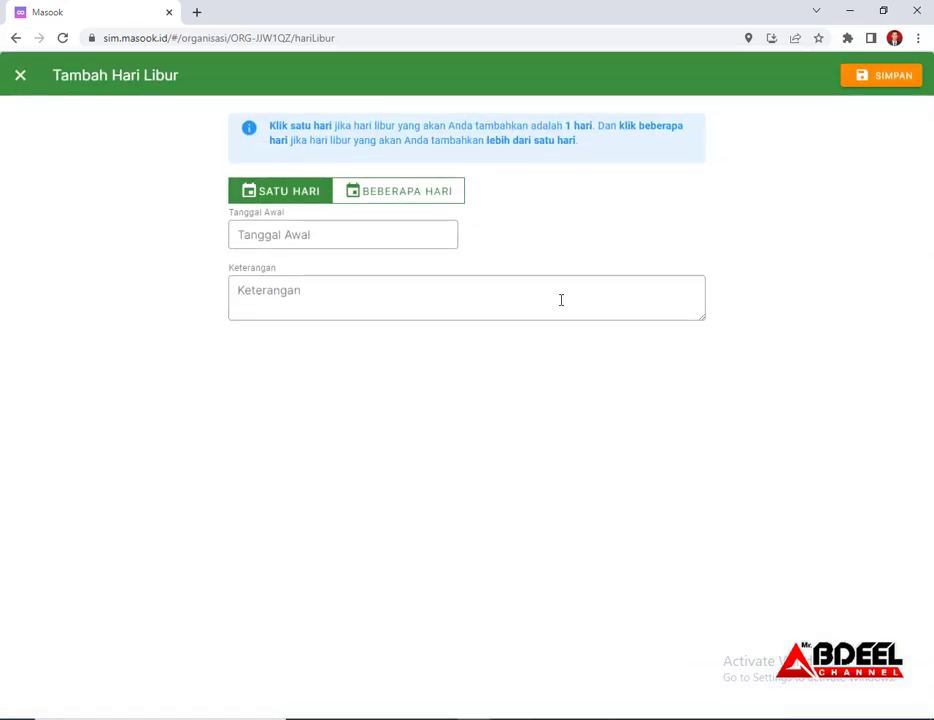
click(396, 196)
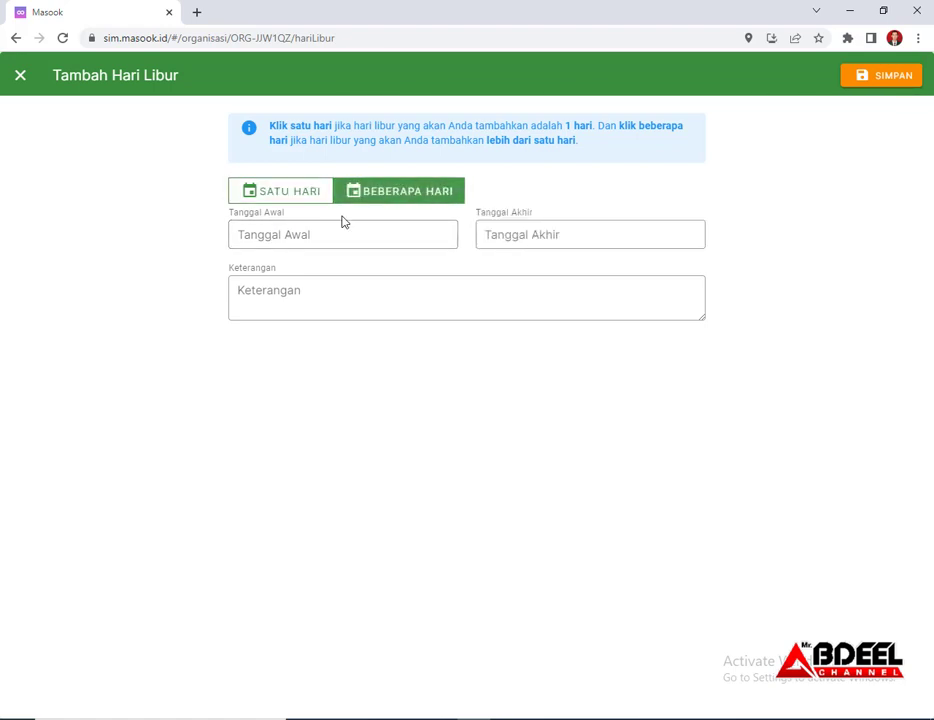
click(280, 240)
click(550, 240)
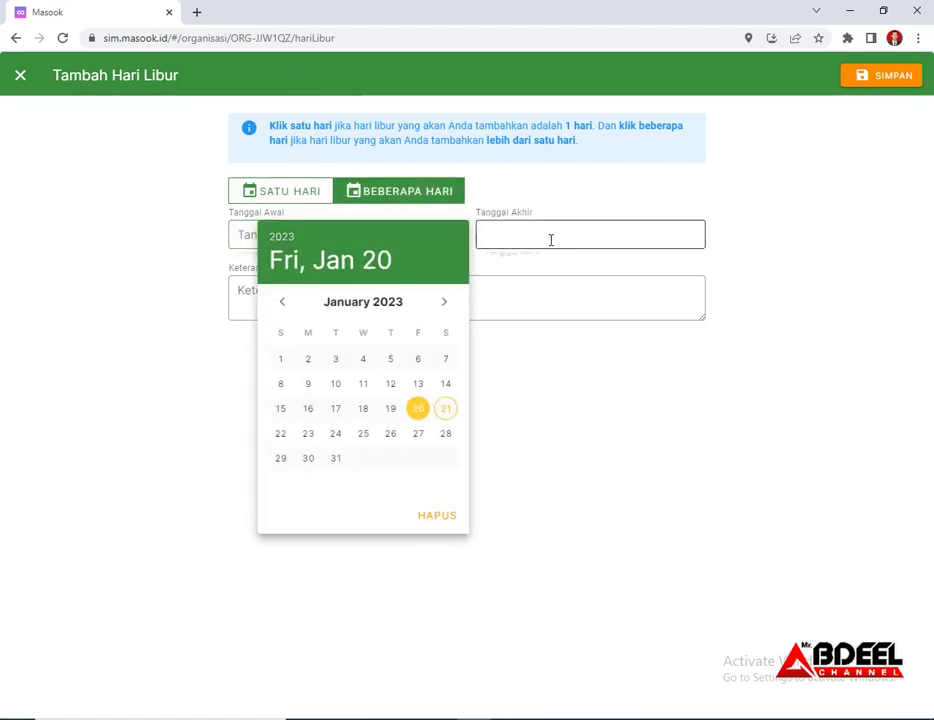
click(314, 298)
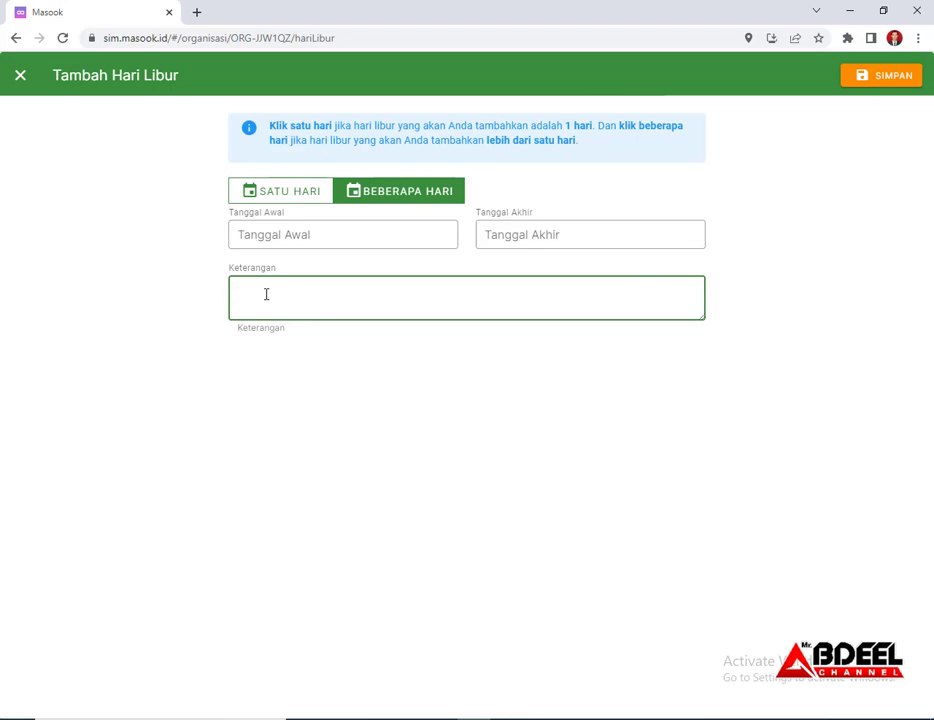
click(305, 197)
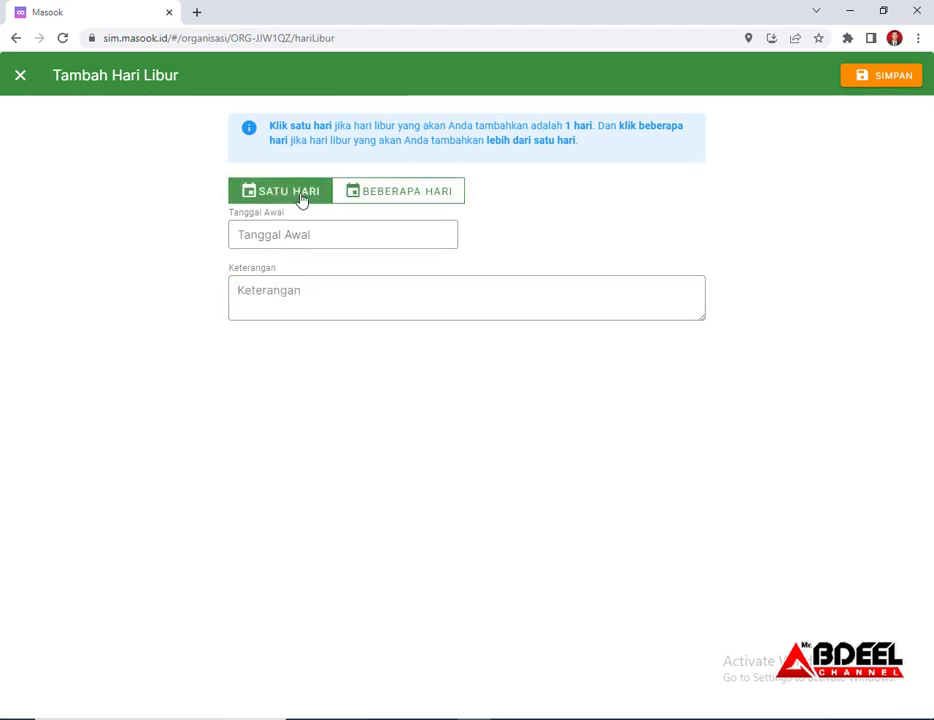
click(313, 231)
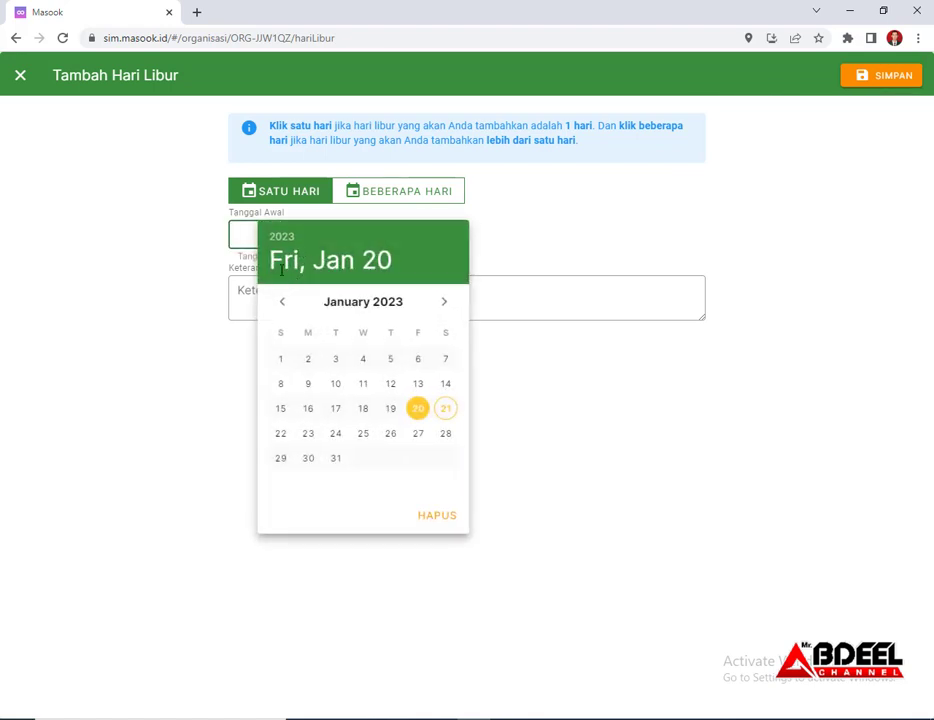
click(281, 360)
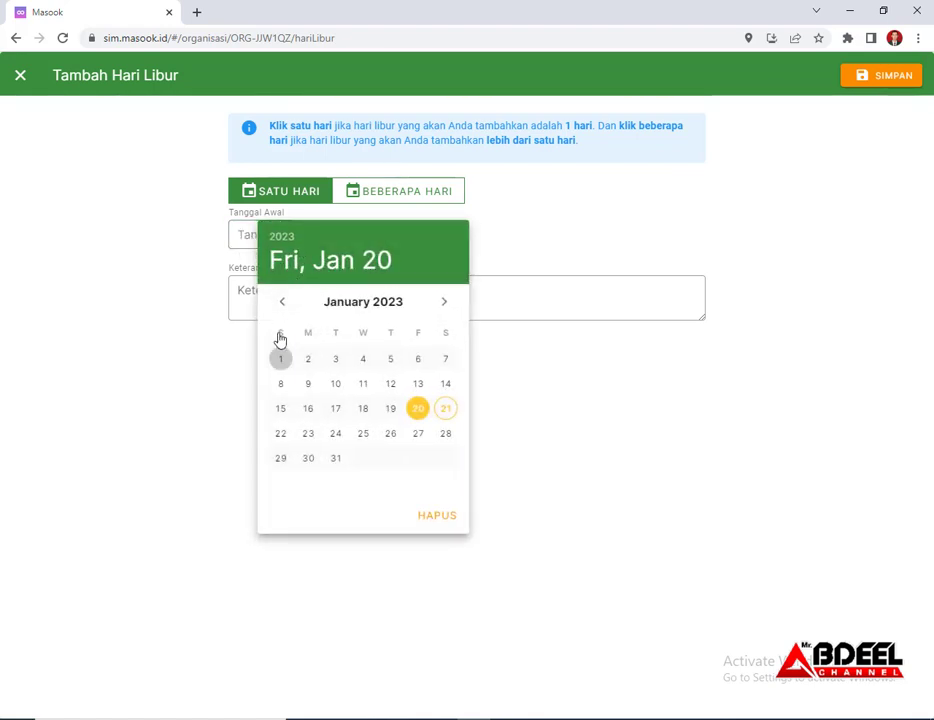
click(265, 304)
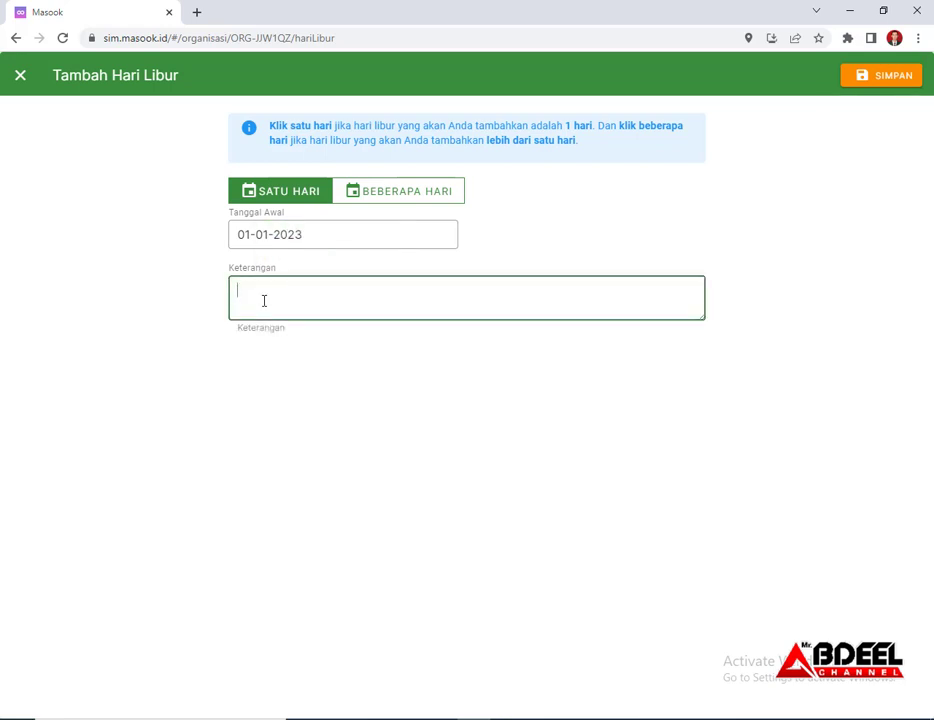
text(Tahun Baru)
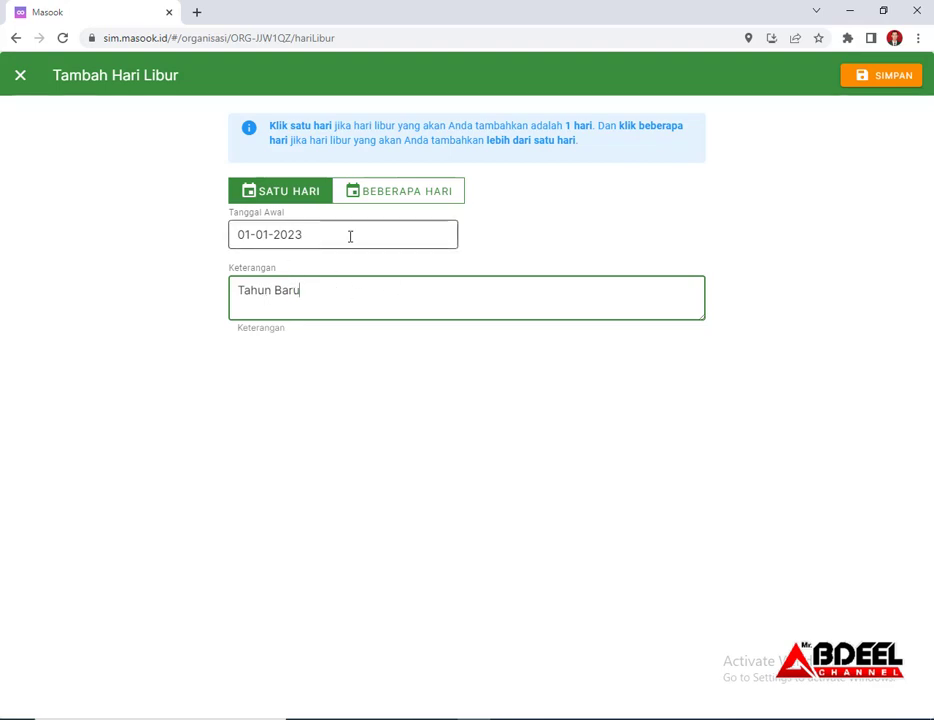
click(895, 77)
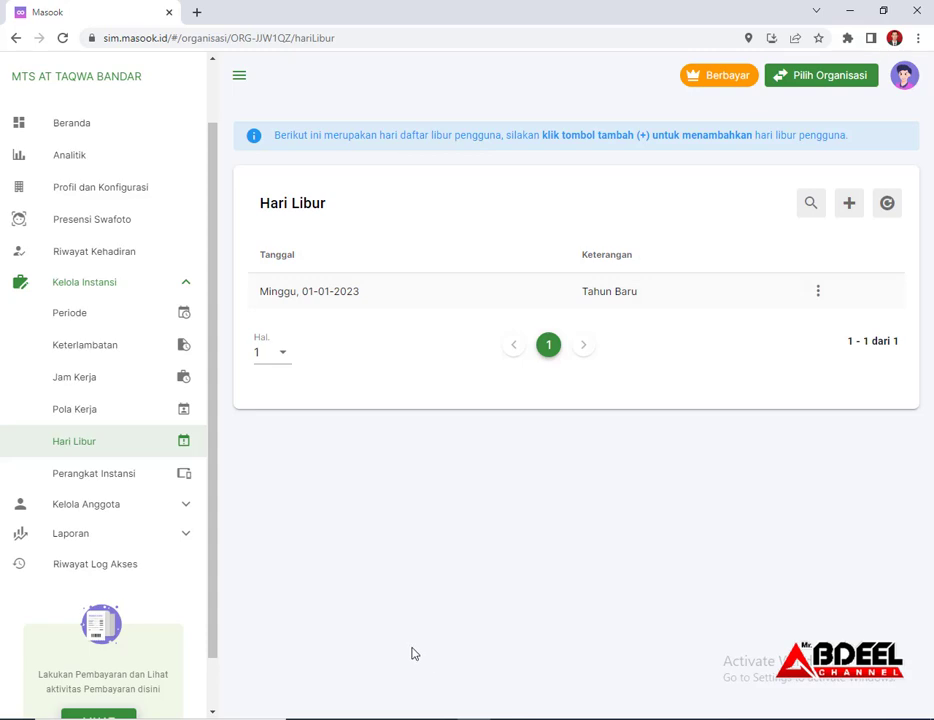
View Perangkat Instansi, showing the active OPPO-CPH2239 device, then expand Kelola Anggota
click(123, 481)
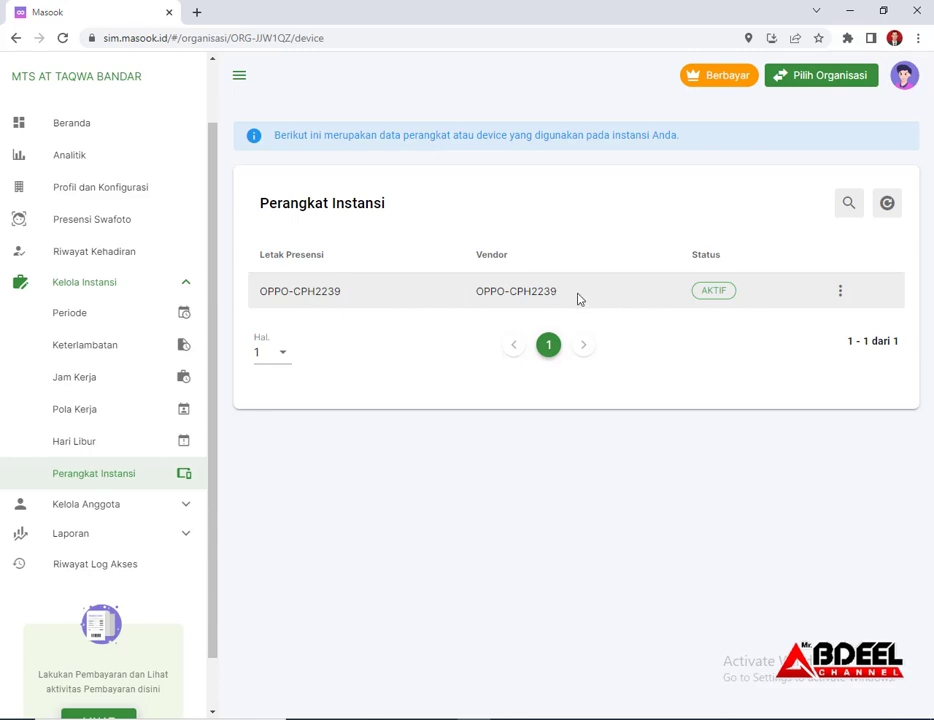
click(96, 505)
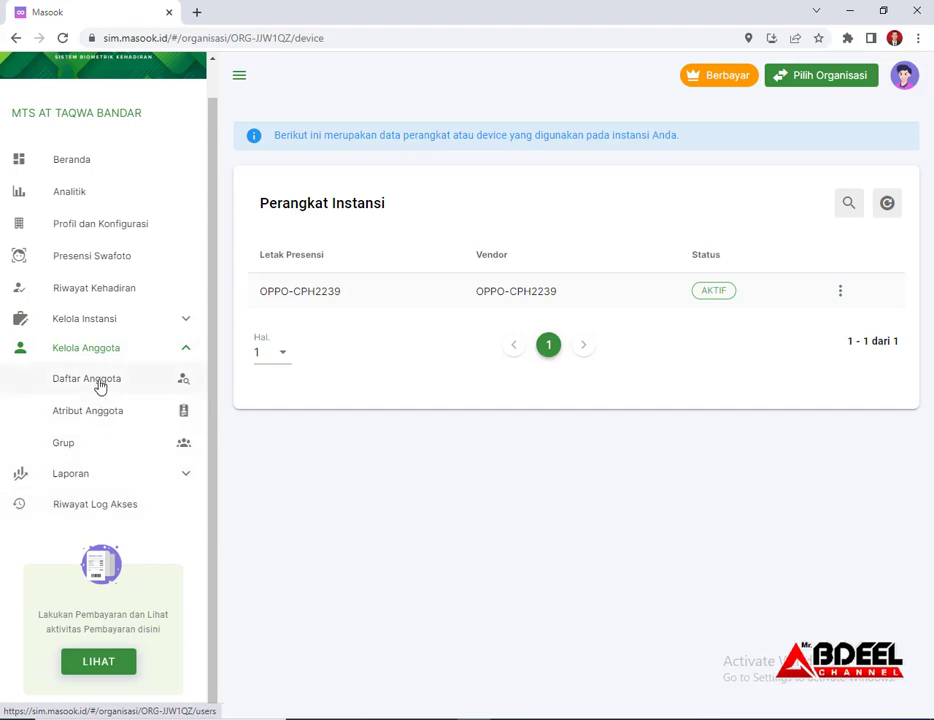
Open Daftar Anggota and review the 24 members' roles, face-verification and activation statuses
click(100, 385)
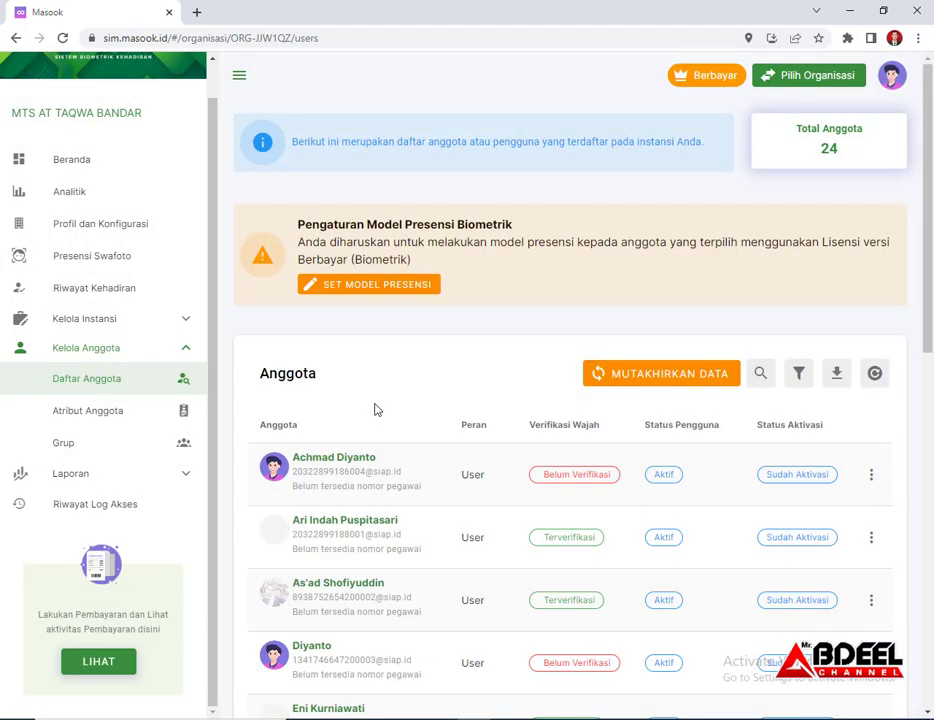
scroll(384, 402, down, 3)
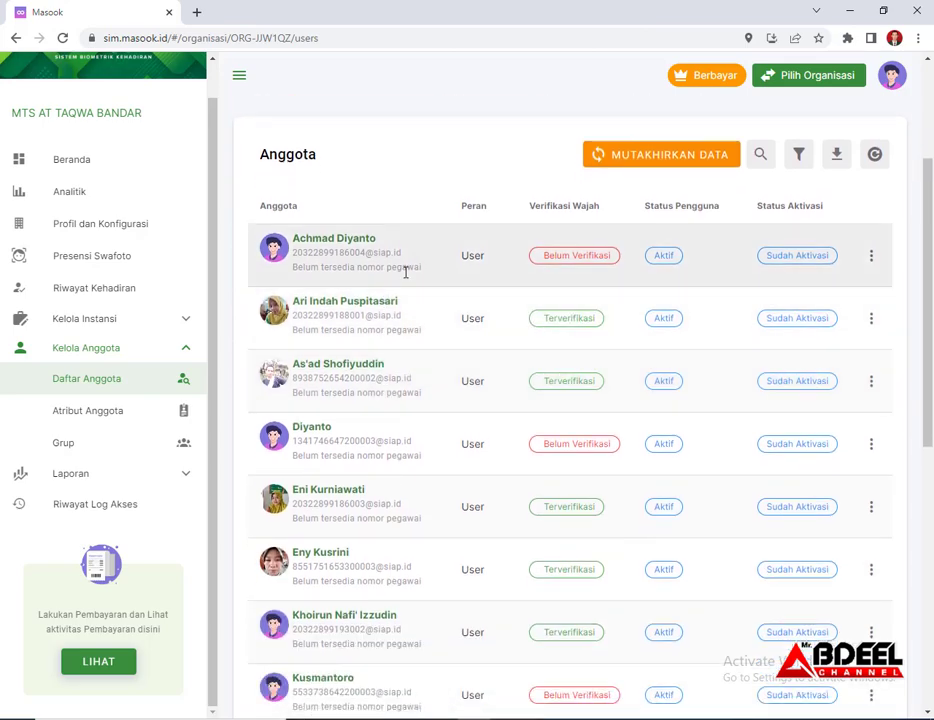
scroll(520, 350, down, 1)
scroll(540, 450, down, 2)
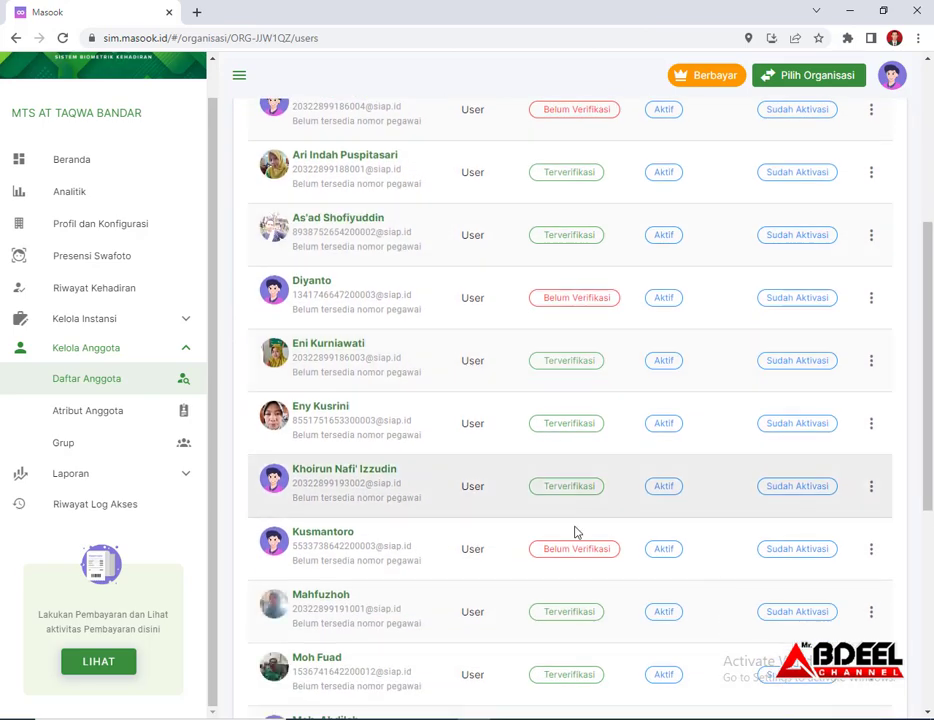
scroll(563, 459, up, 2)
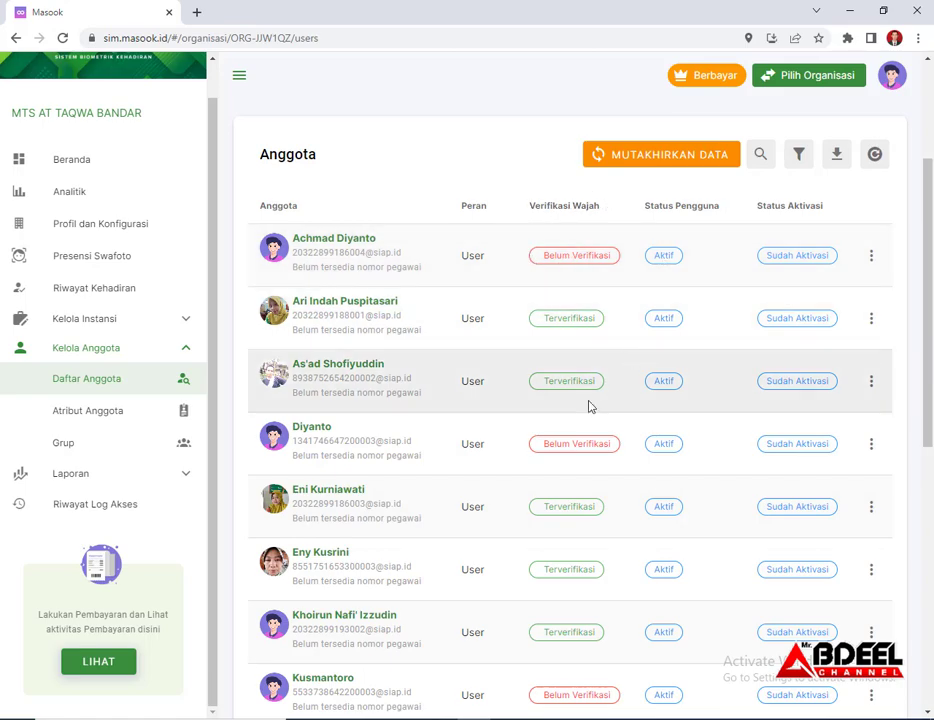
scroll(590, 402, down, 2)
scroll(605, 463, down, 6)
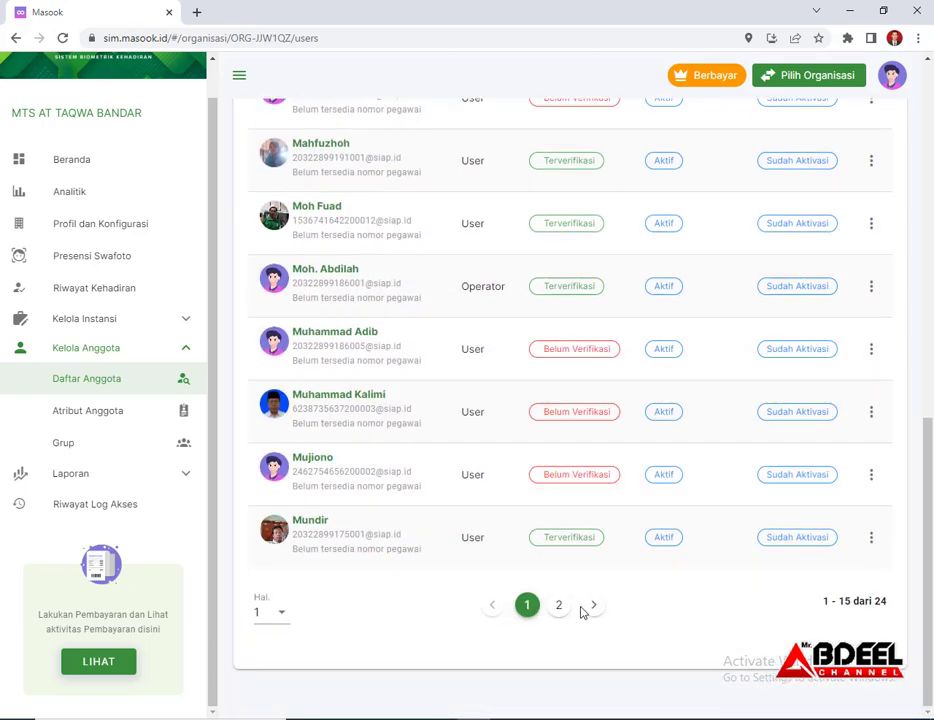
scroll(583, 612, up, 8)
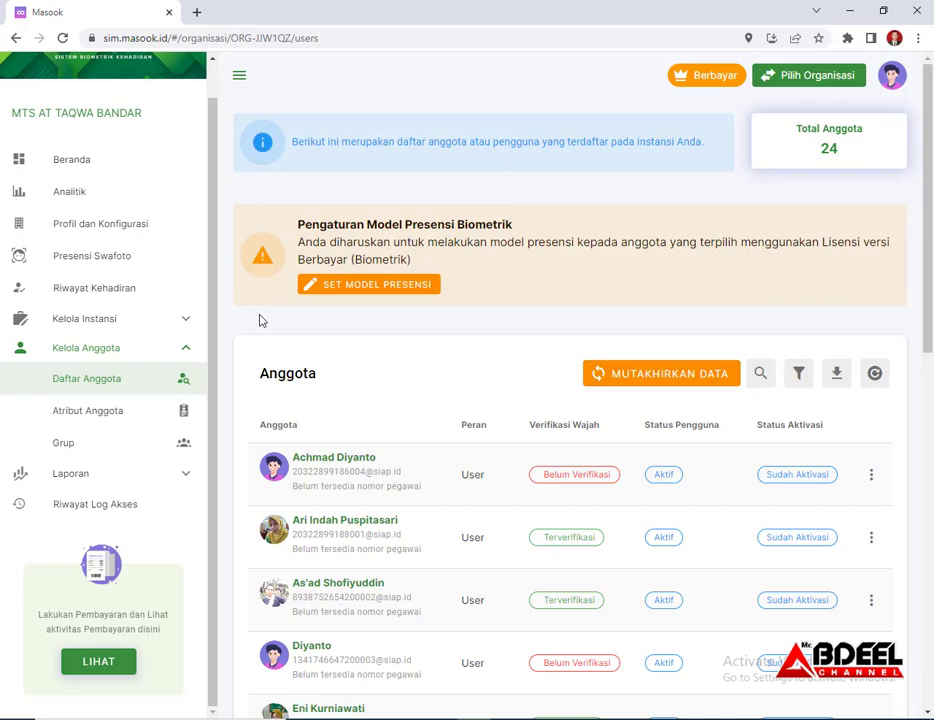
click(413, 287)
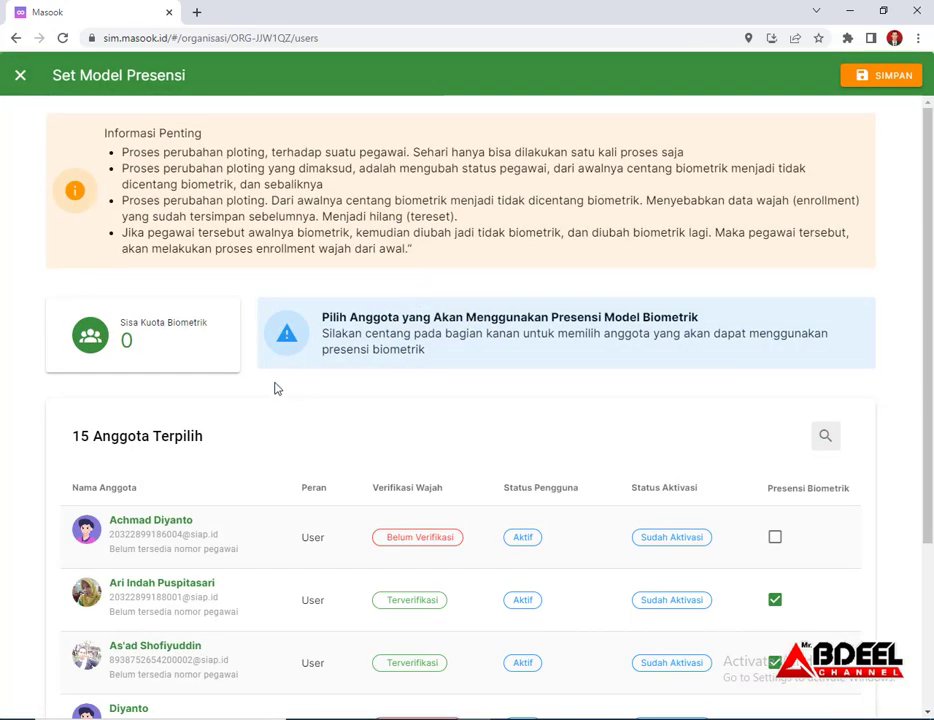
scroll(275, 386, down, 1)
scroll(251, 362, up, 1)
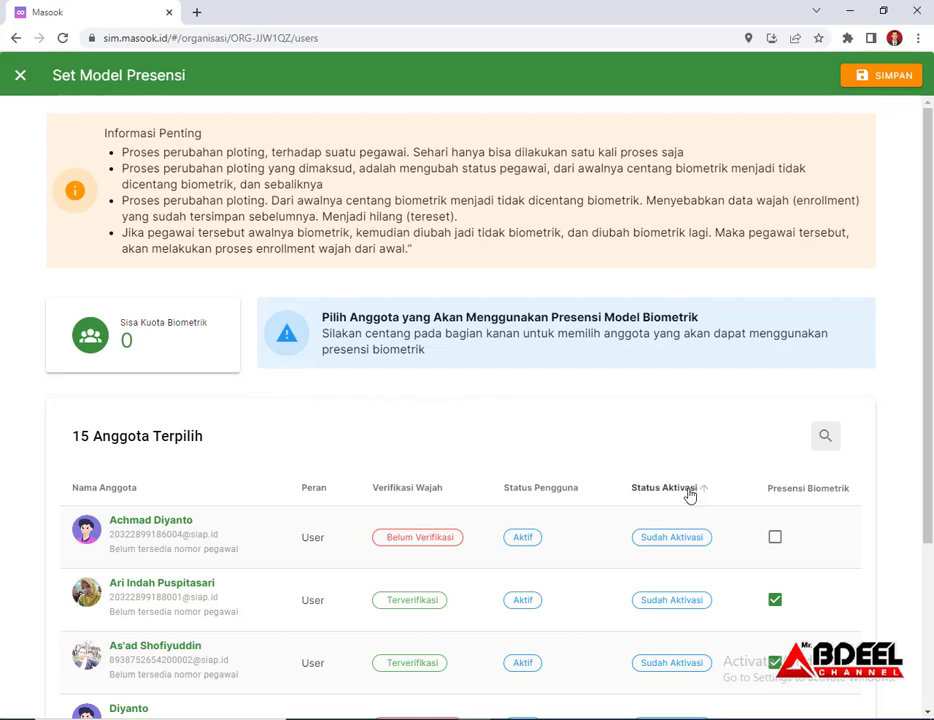
scroll(690, 494, down, 1)
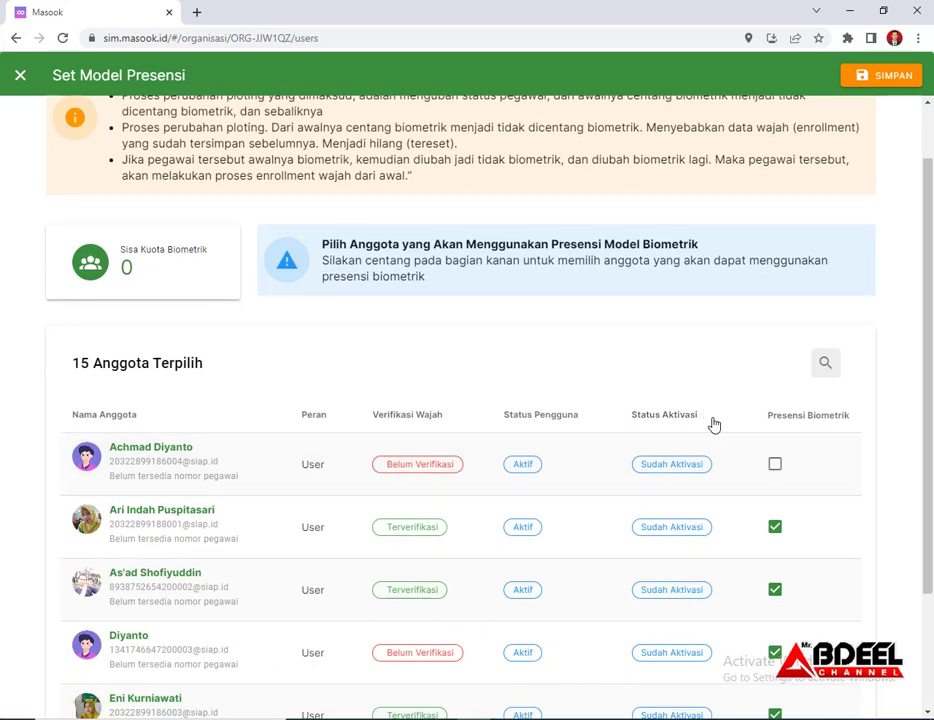
scroll(206, 434, down, 2)
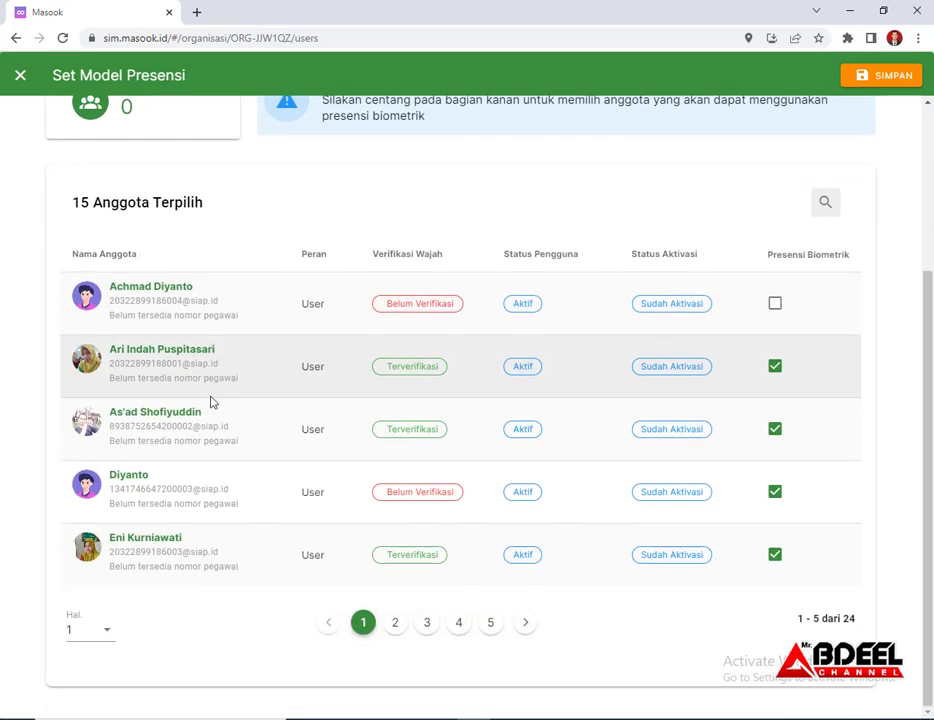
scroll(208, 400, up, 3)
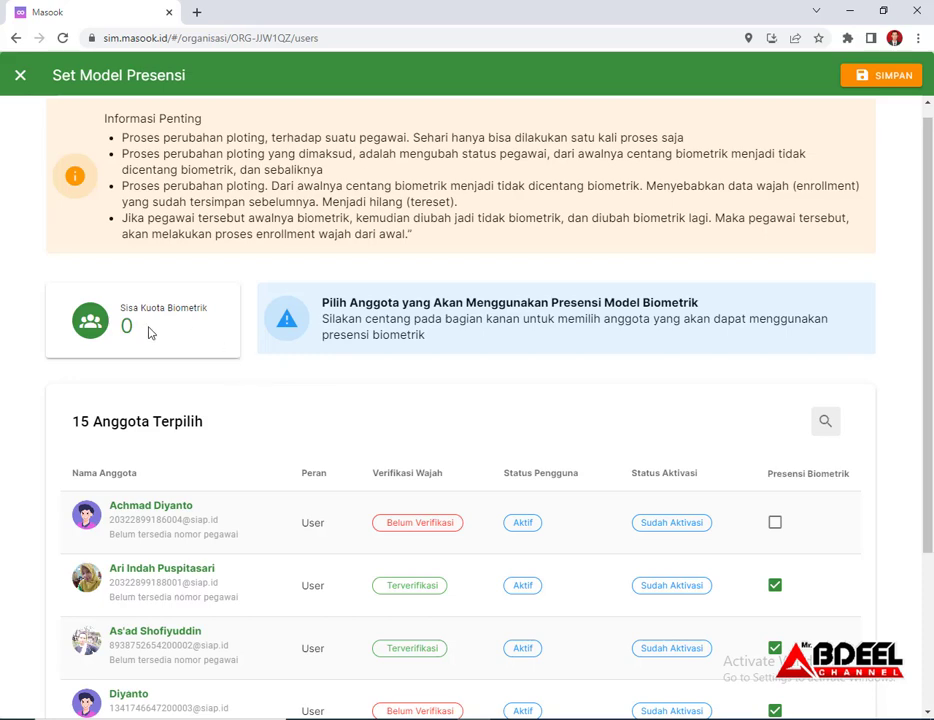
scroll(148, 333, down, 3)
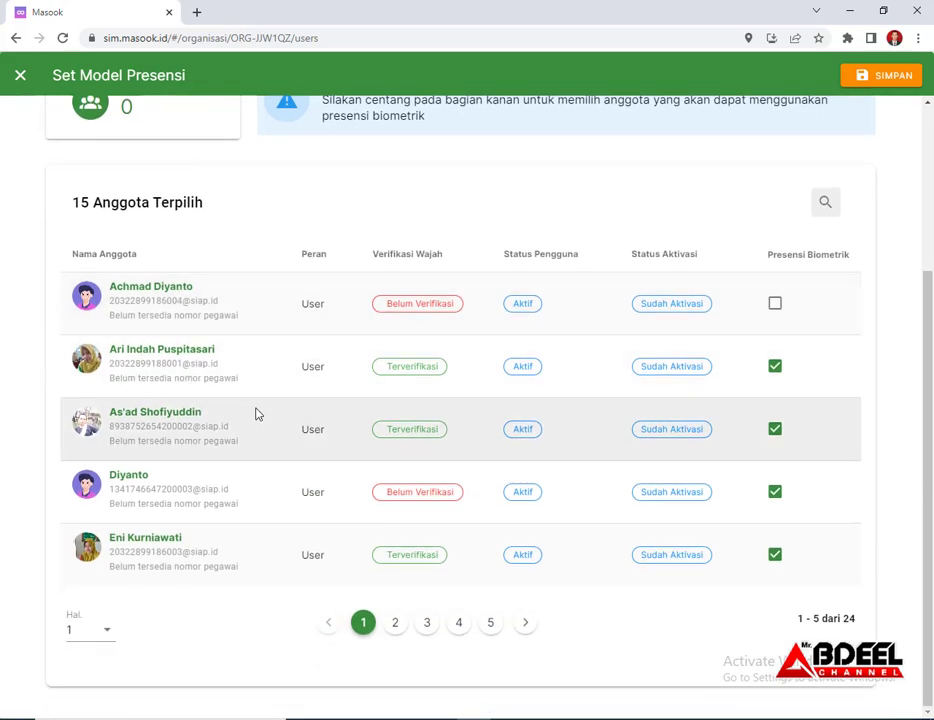
scroll(165, 365, up, 1)
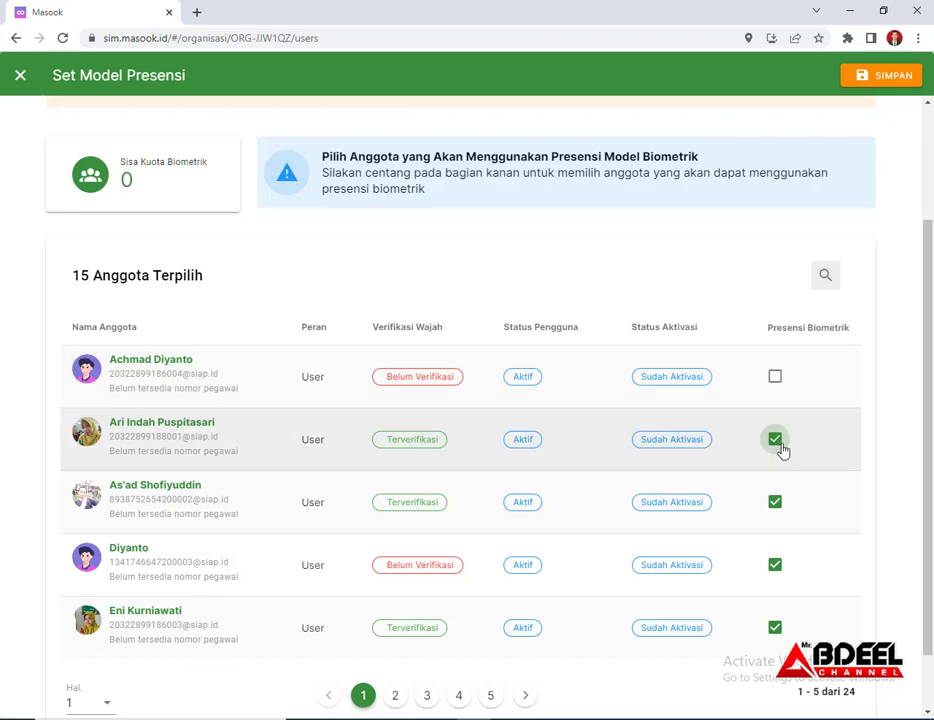
Adjust the Presensi Biometrik checkboxes for members on the first page
click(775, 377)
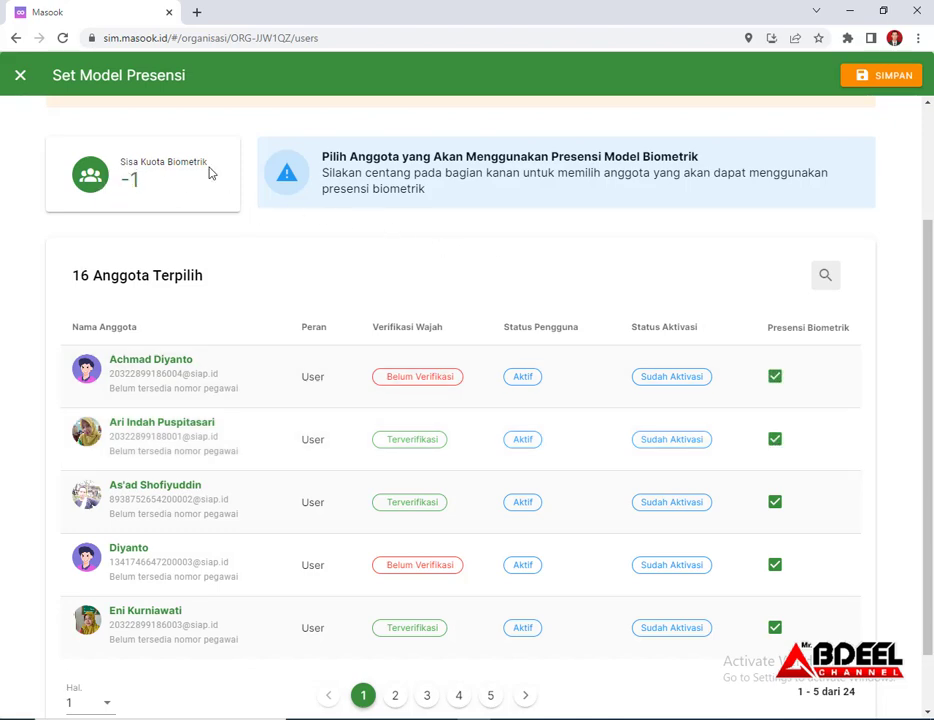
scroll(140, 262, up, 2)
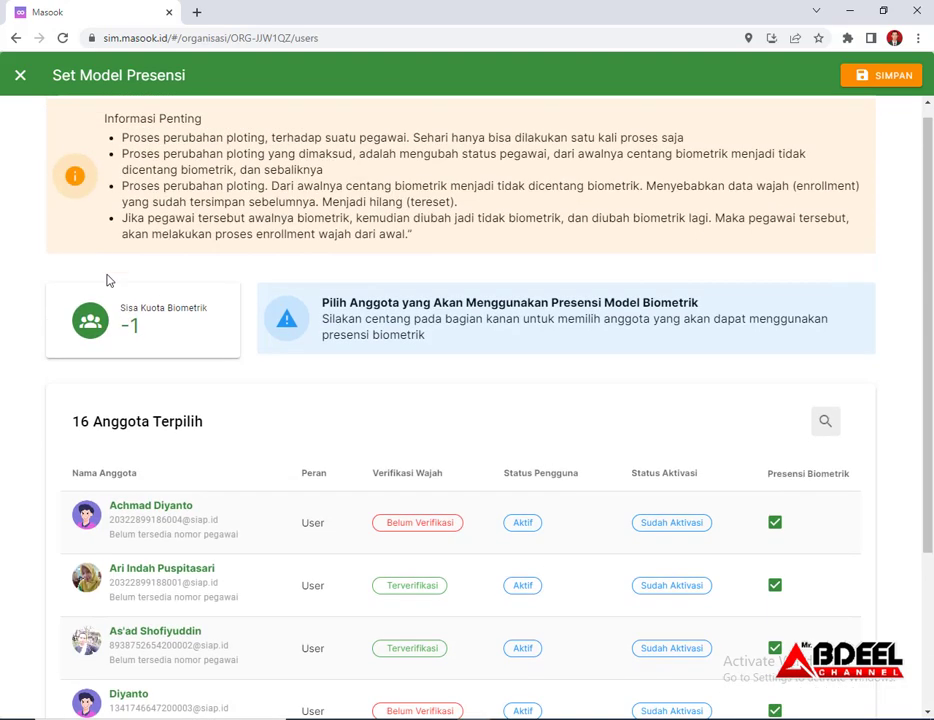
scroll(680, 460, down, 2)
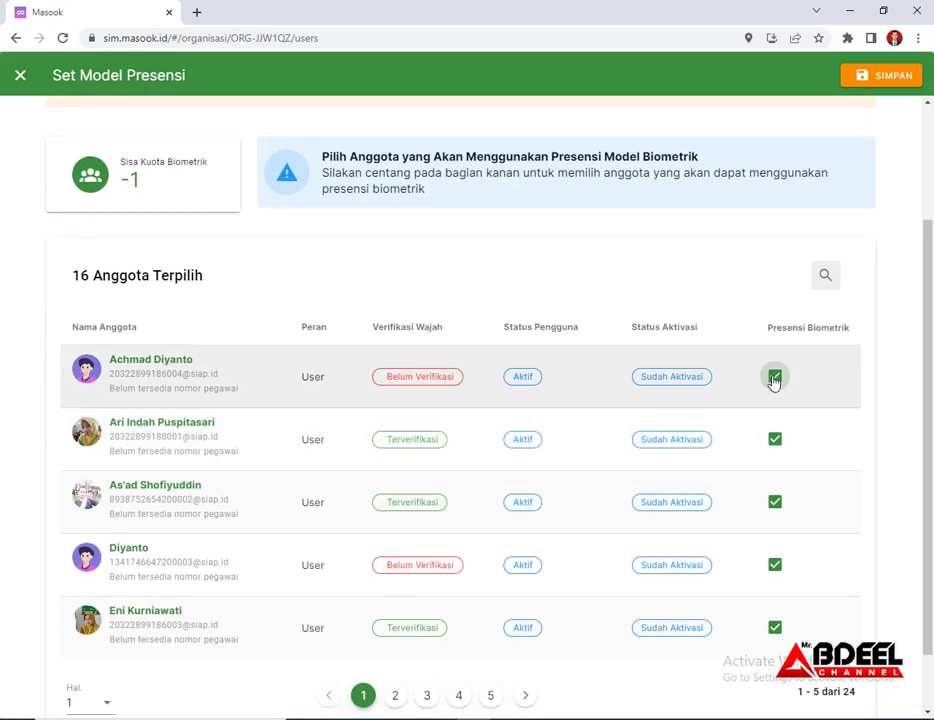
click(775, 377)
click(775, 439)
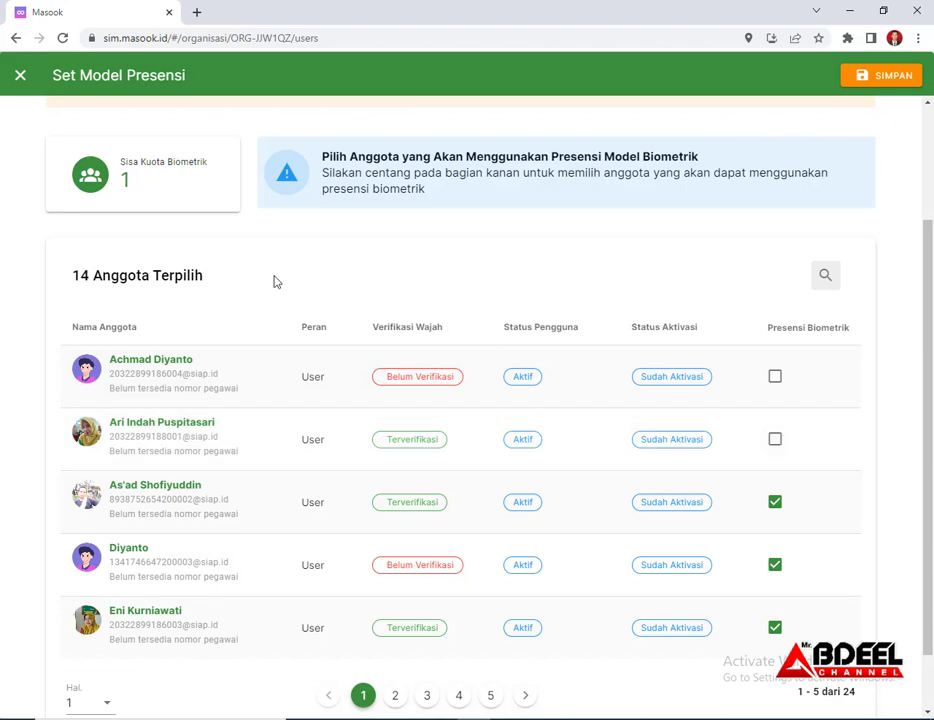
click(776, 381)
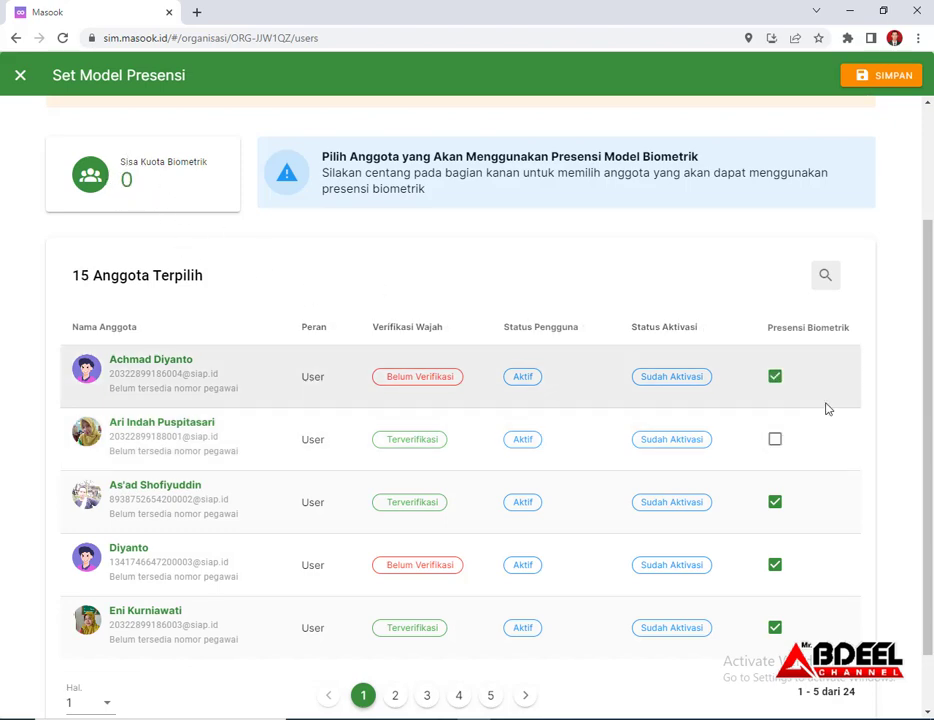
click(779, 385)
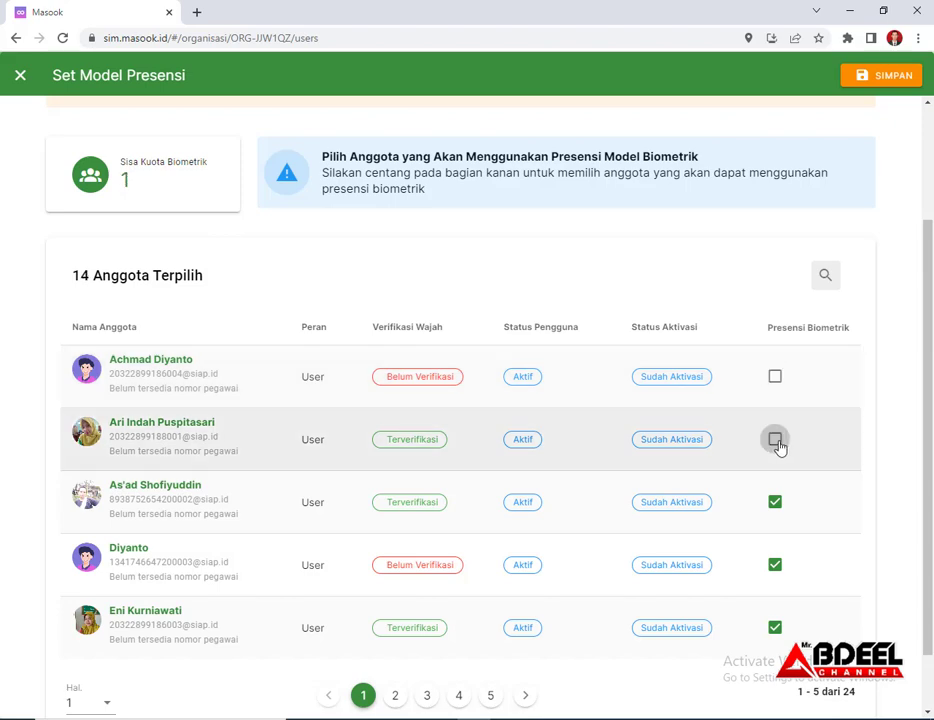
scroll(256, 465, down, 1)
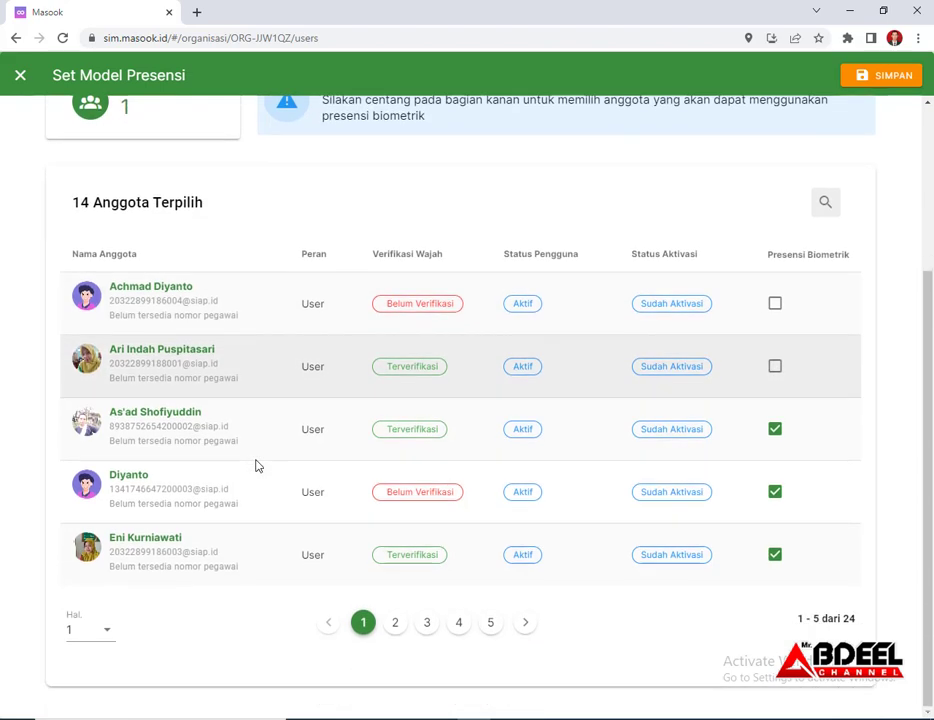
Save biometric attendance for 14 members and start a new group on the Grup page
click(396, 622)
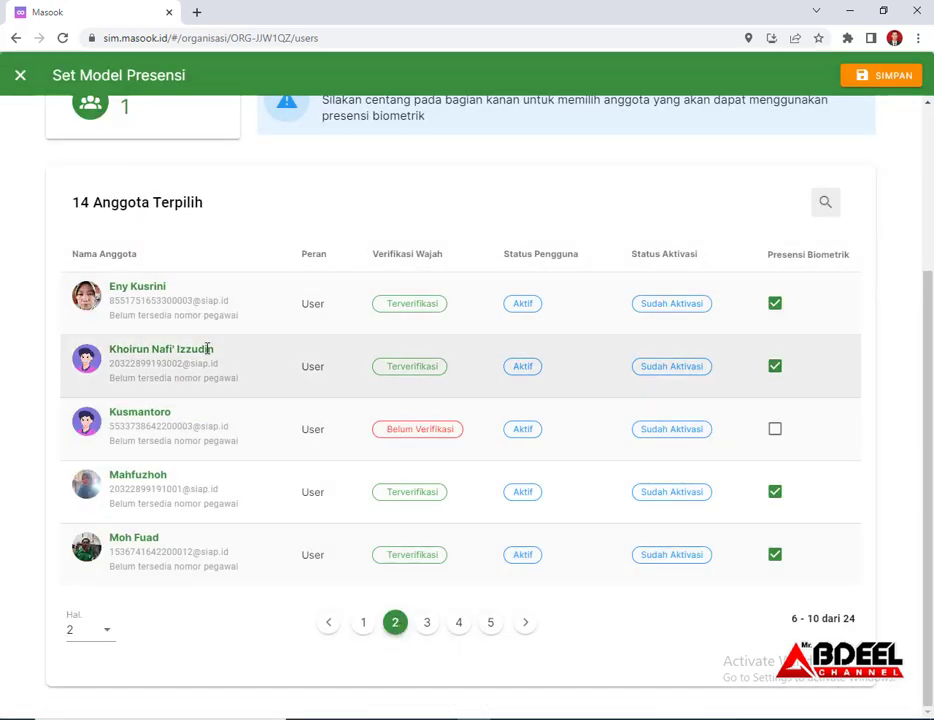
click(427, 623)
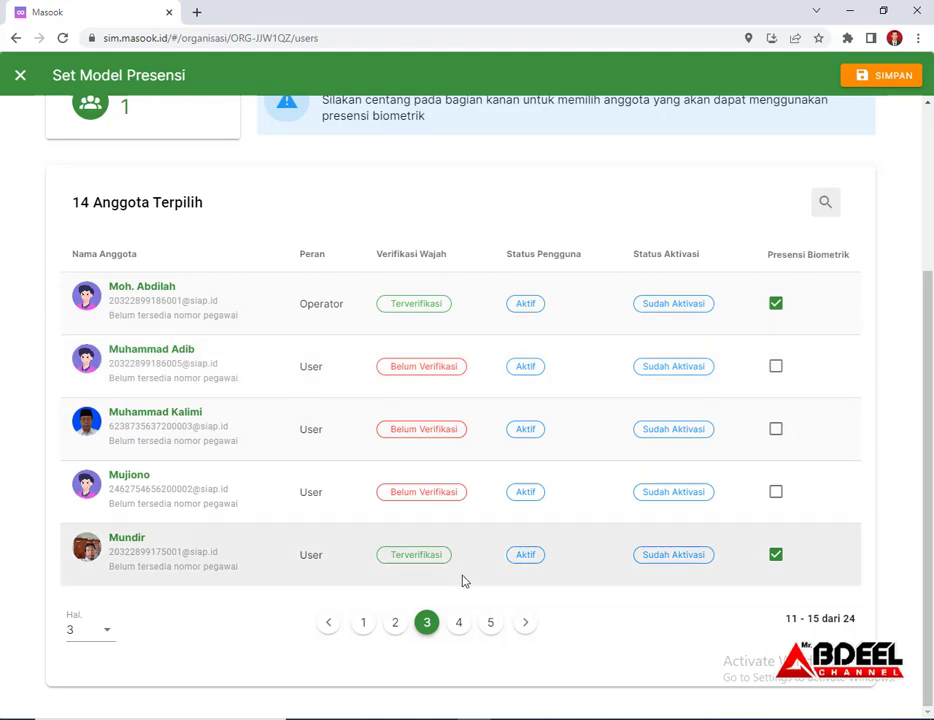
scroll(815, 453, up, 1)
scroll(815, 453, up, 3)
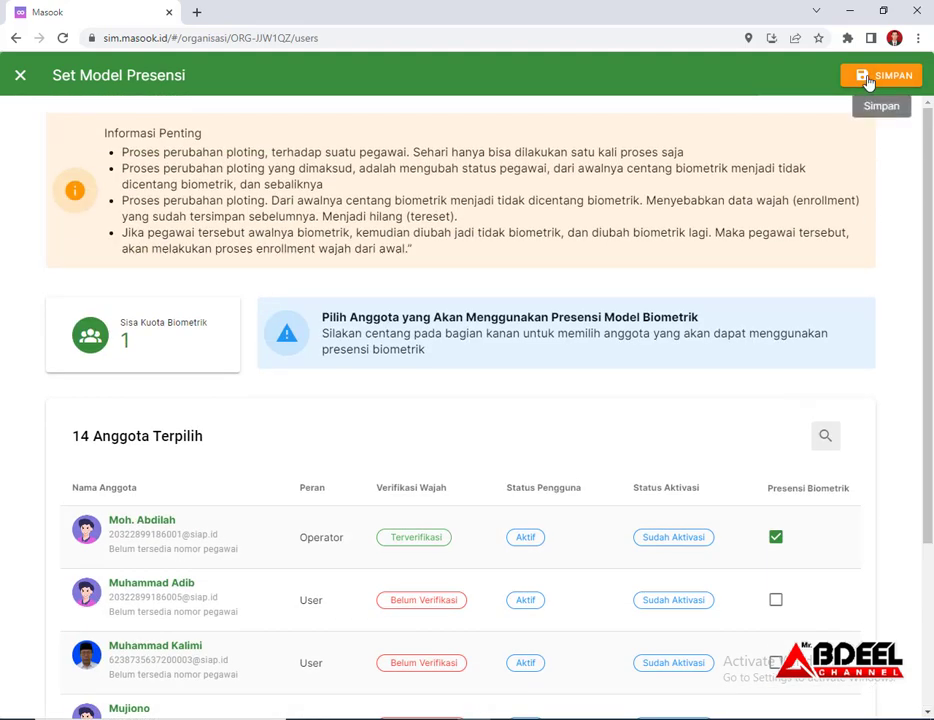
click(134, 418)
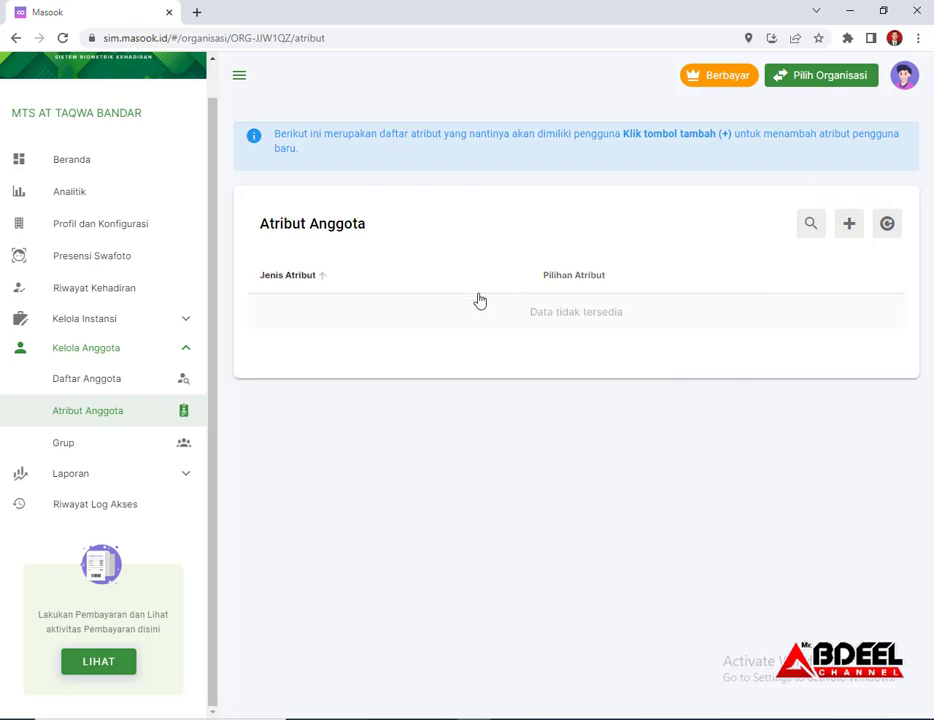
click(76, 449)
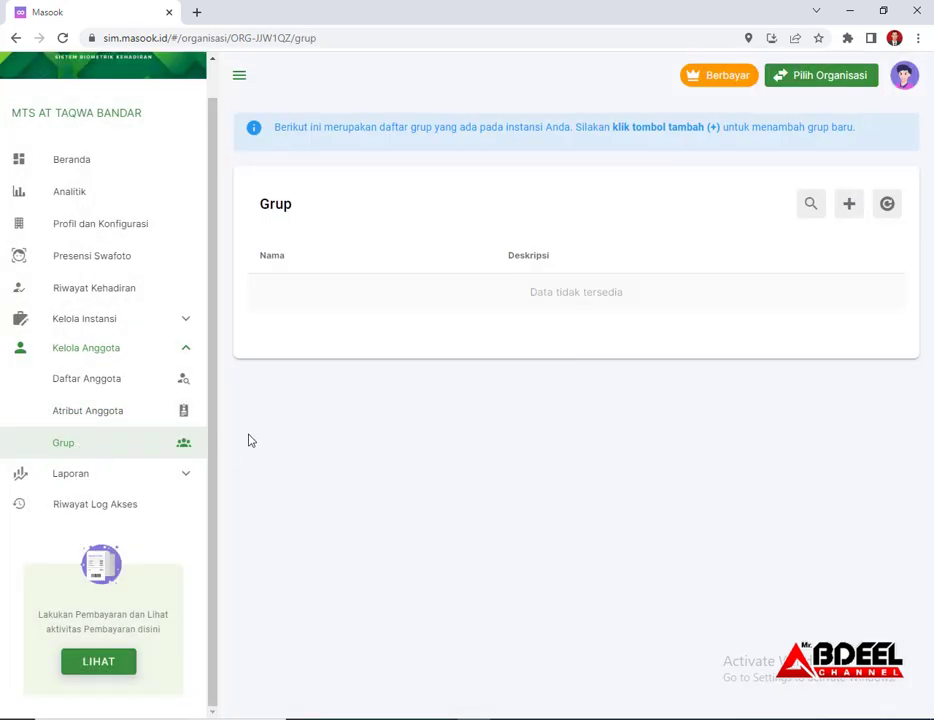
click(849, 206)
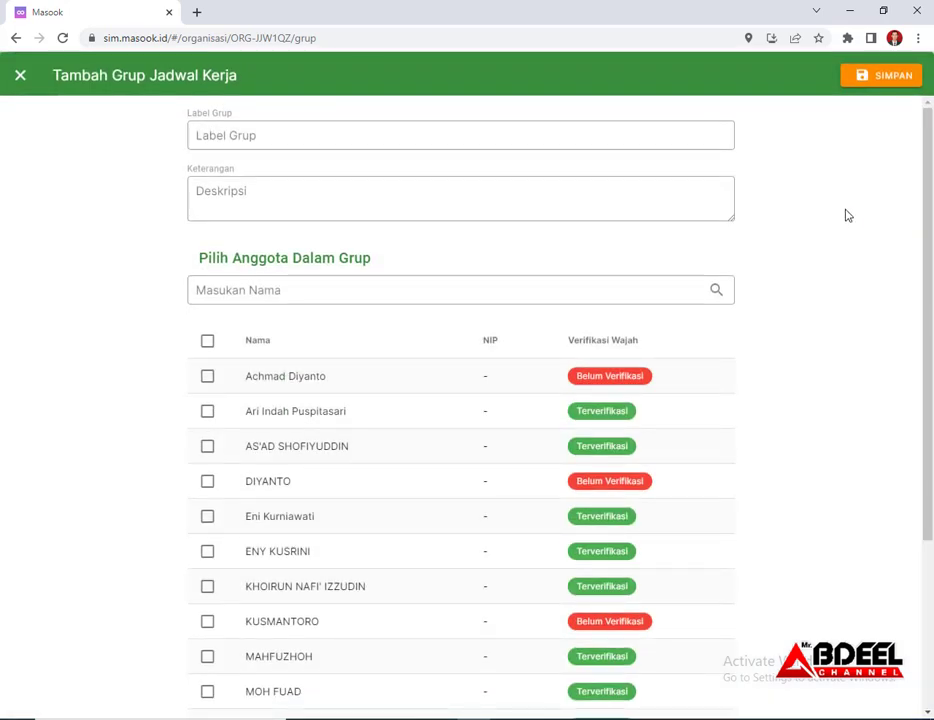
Enter SERTFIKASI as the Label Grup and 'guru guru sertifikasi' as the Keterangan
click(273, 137)
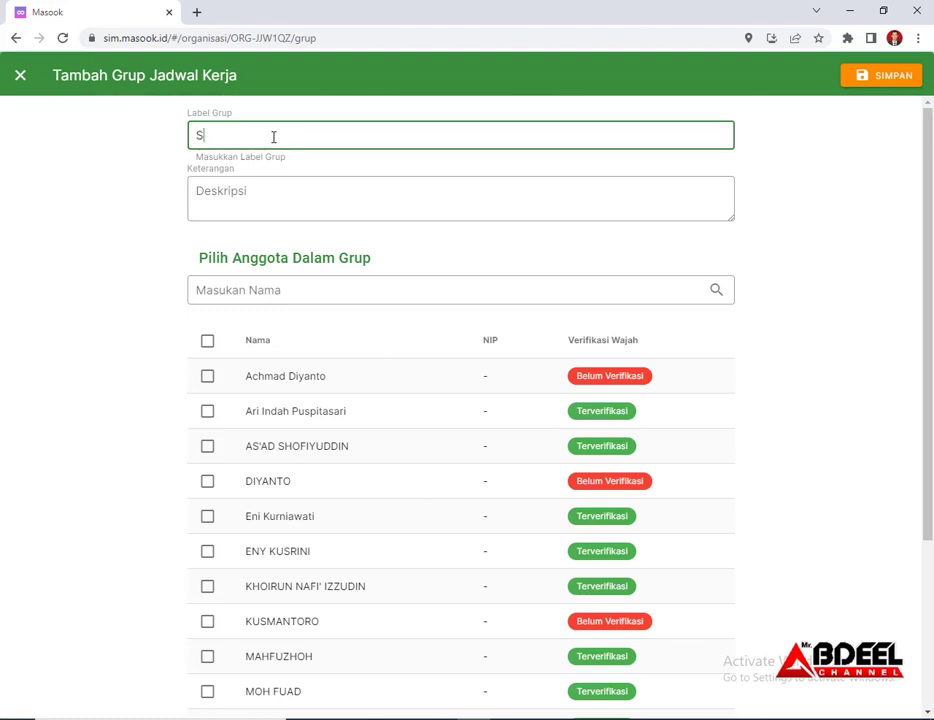
text(IKASI)
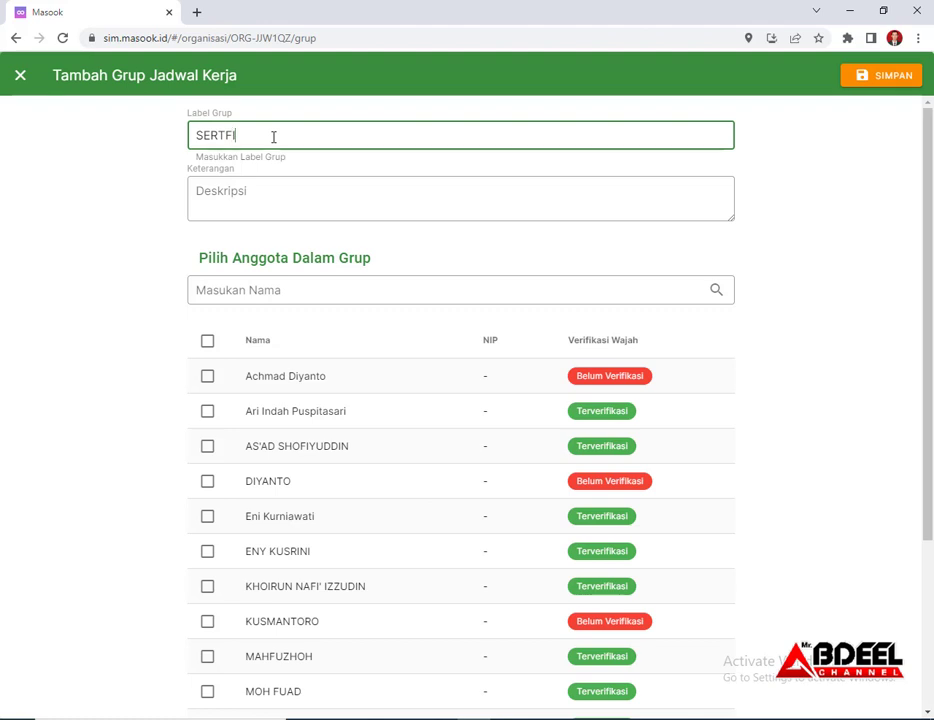
click(269, 191)
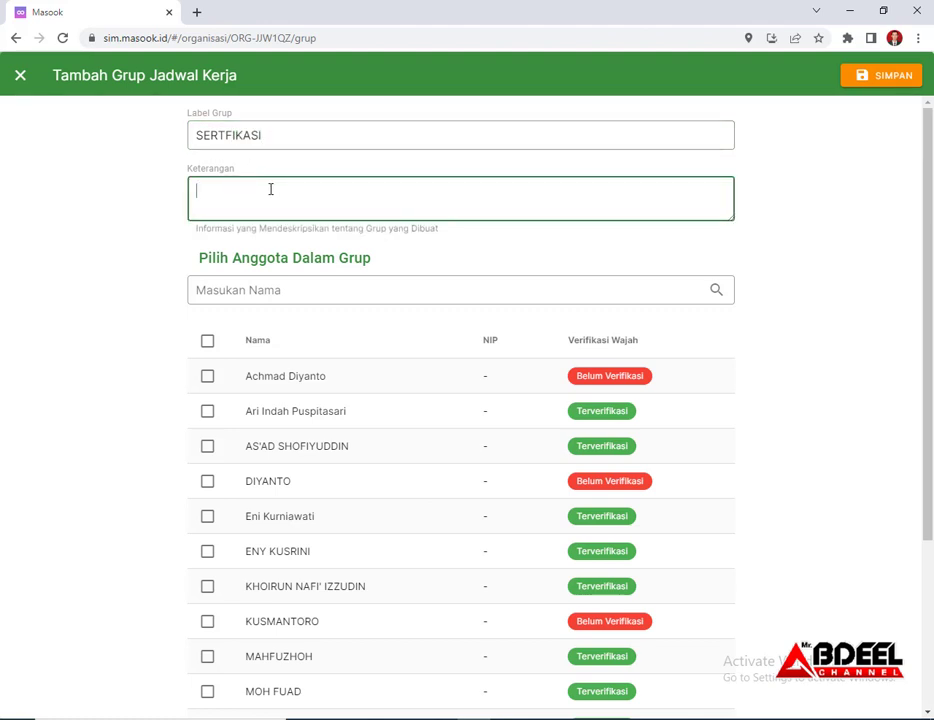
text(guru )
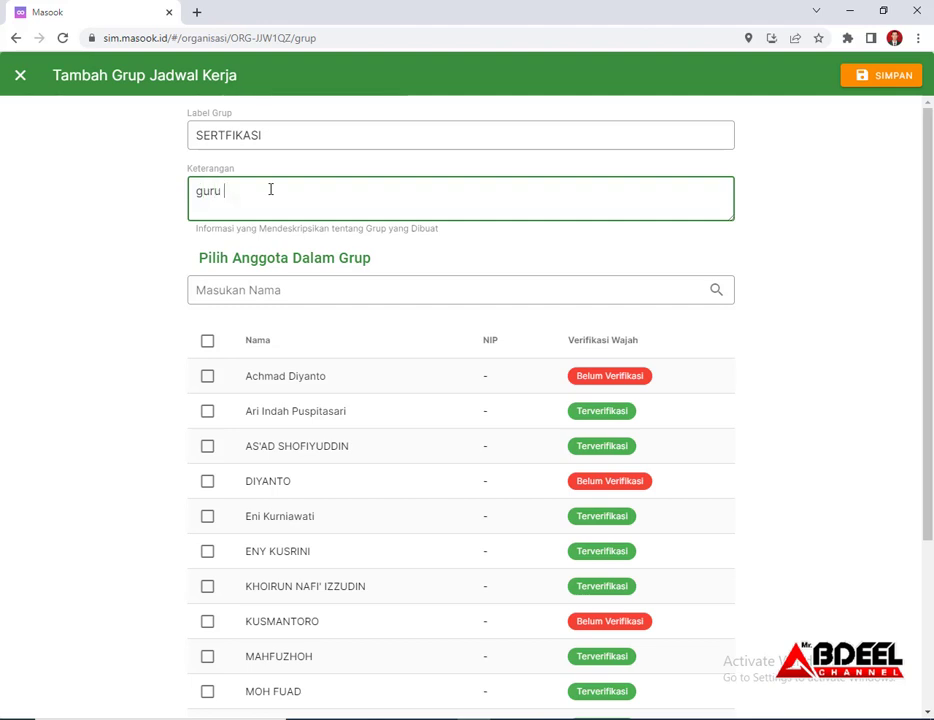
text(guru sert)
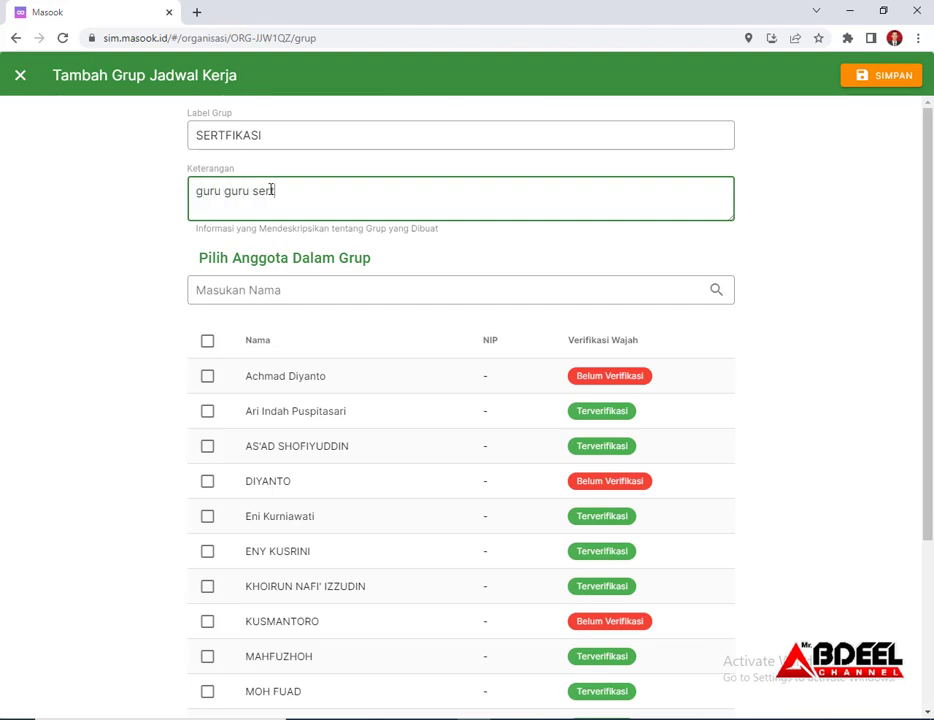
text(ifikasi)
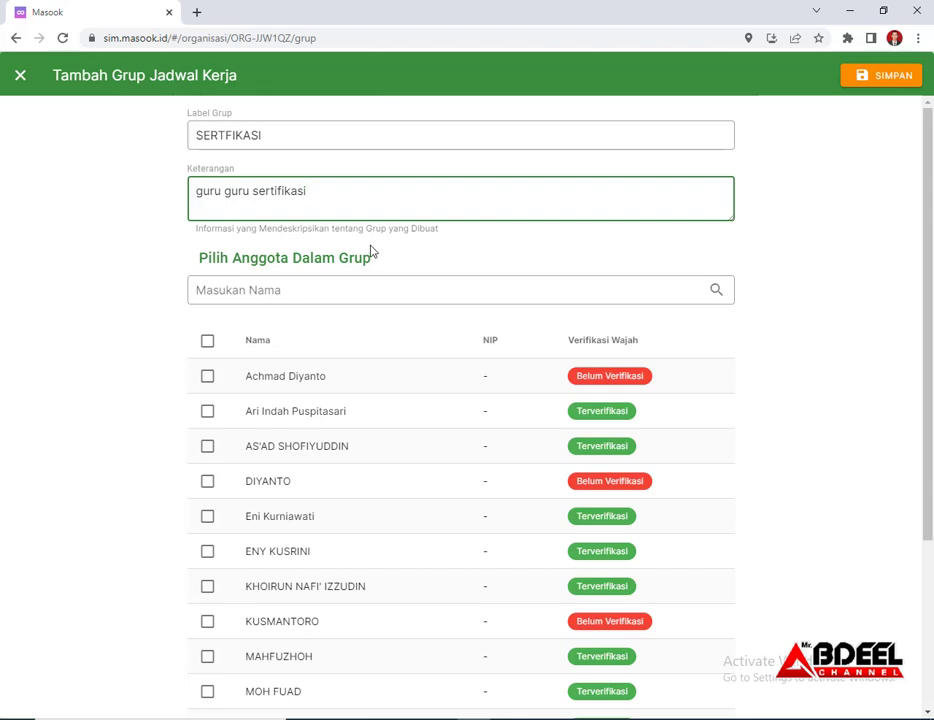
scroll(365, 217, down, 2)
click(318, 242)
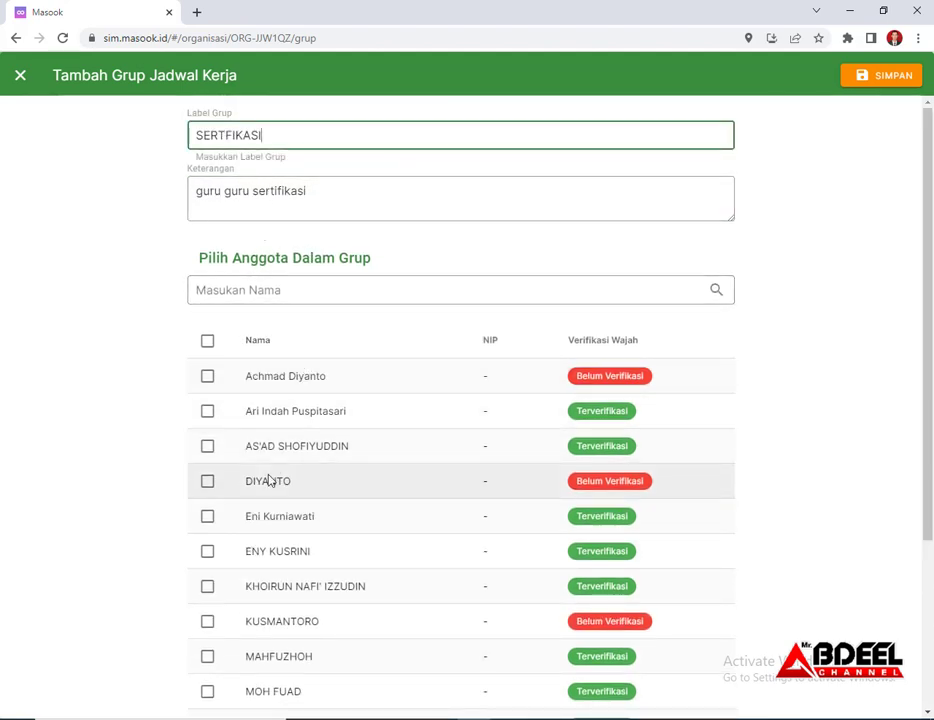
scroll(268, 478, down, 1)
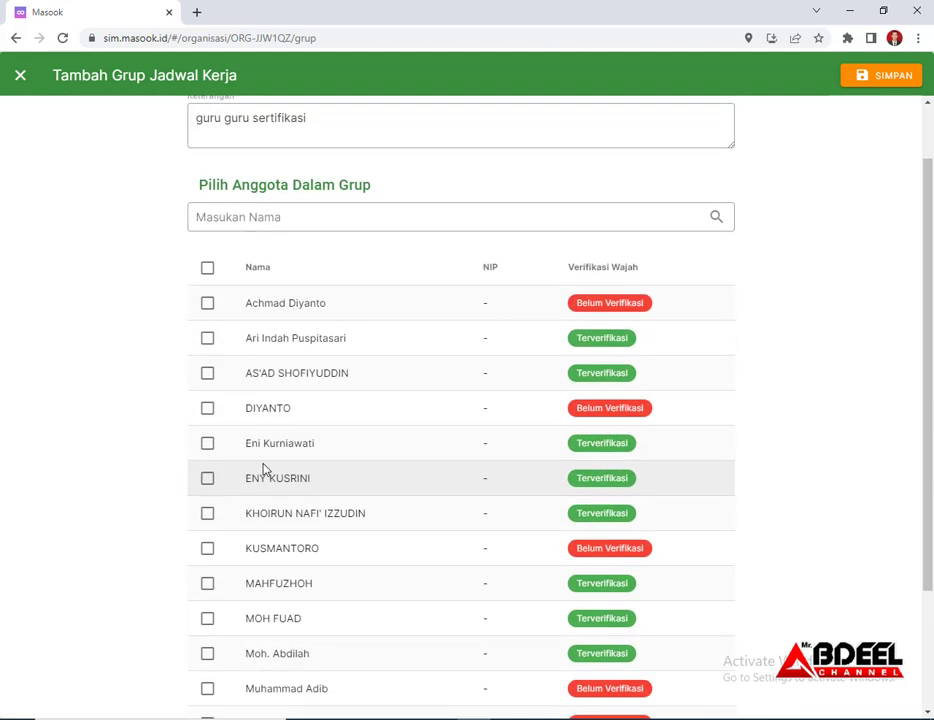
Tick the fourth and tenth members on page 1, then members 1, 3, 4 and 6 on page 2
click(207, 409)
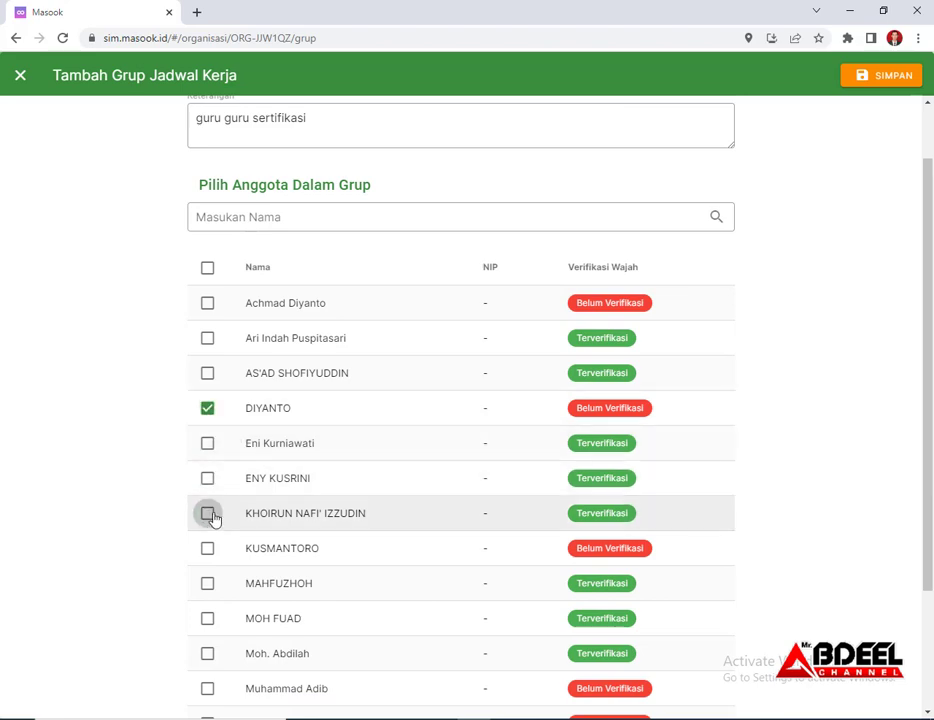
scroll(287, 548, down, 2)
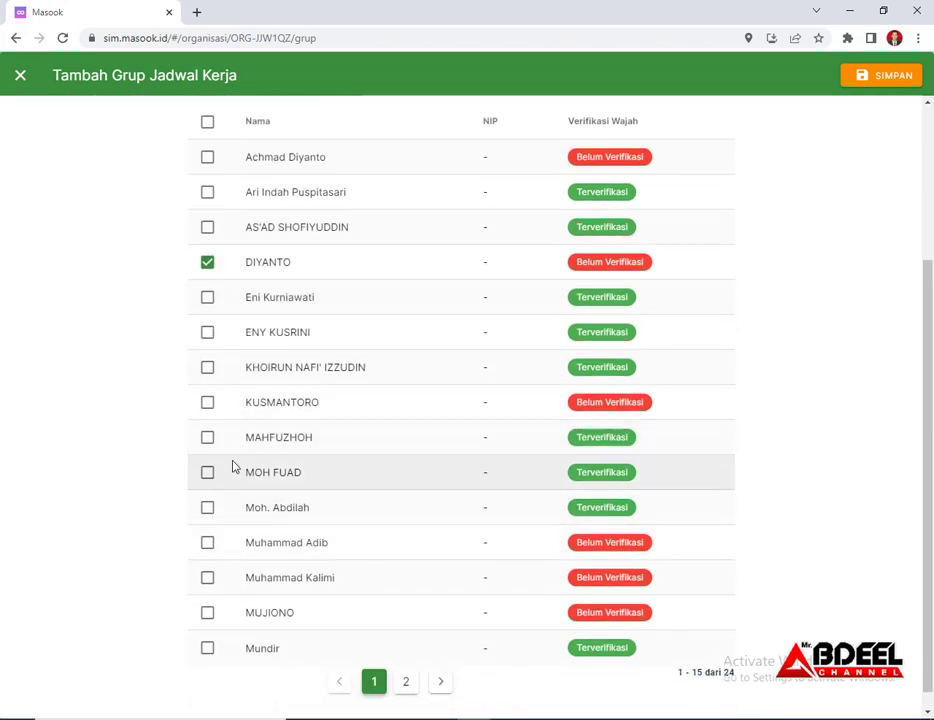
click(208, 474)
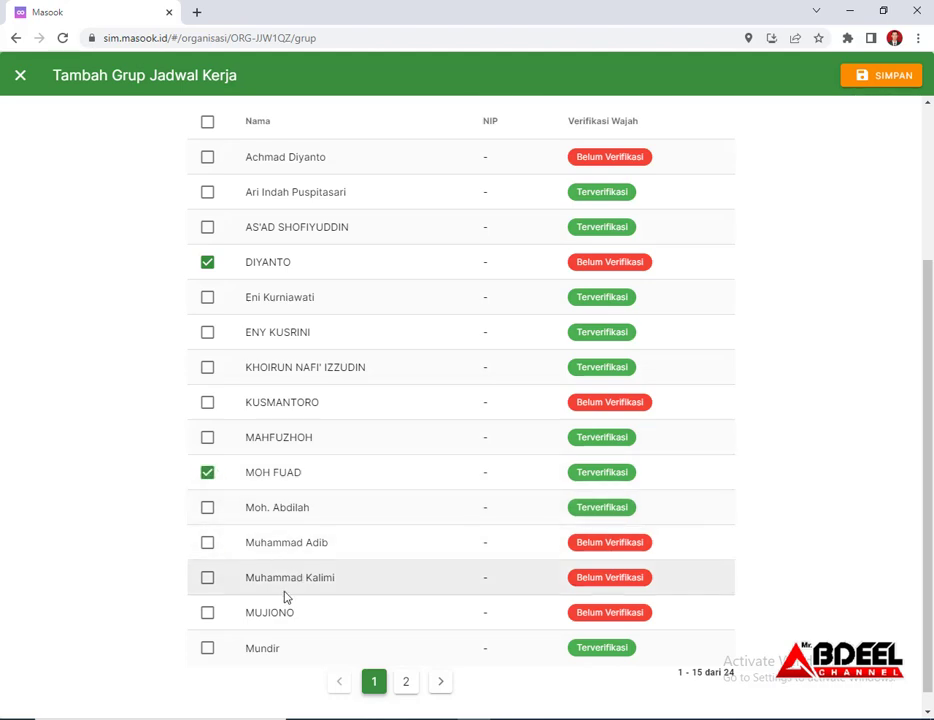
click(440, 690)
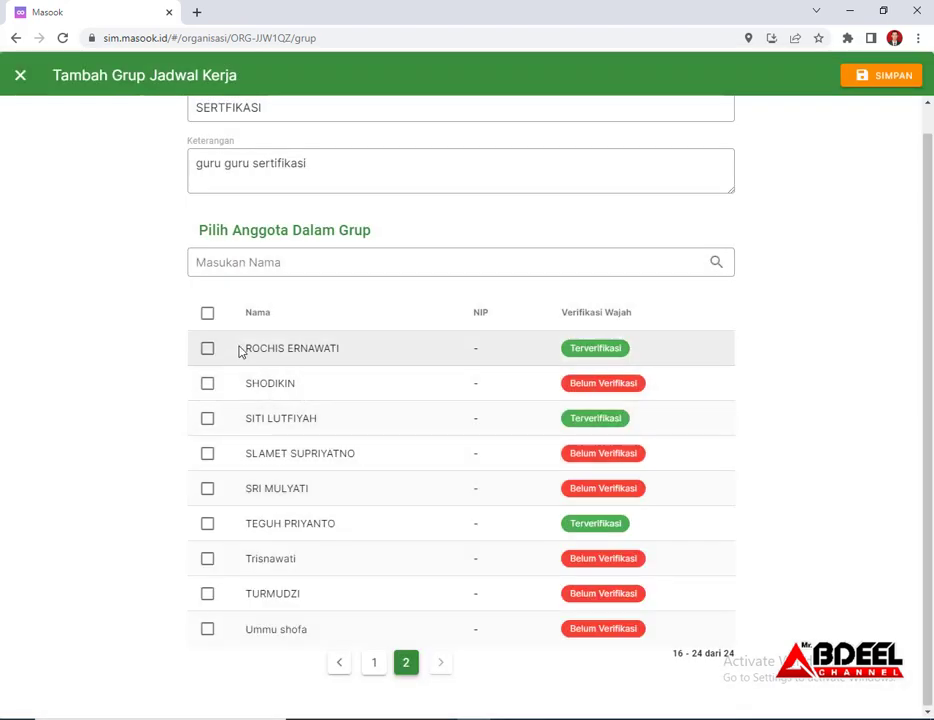
click(207, 352)
click(208, 386)
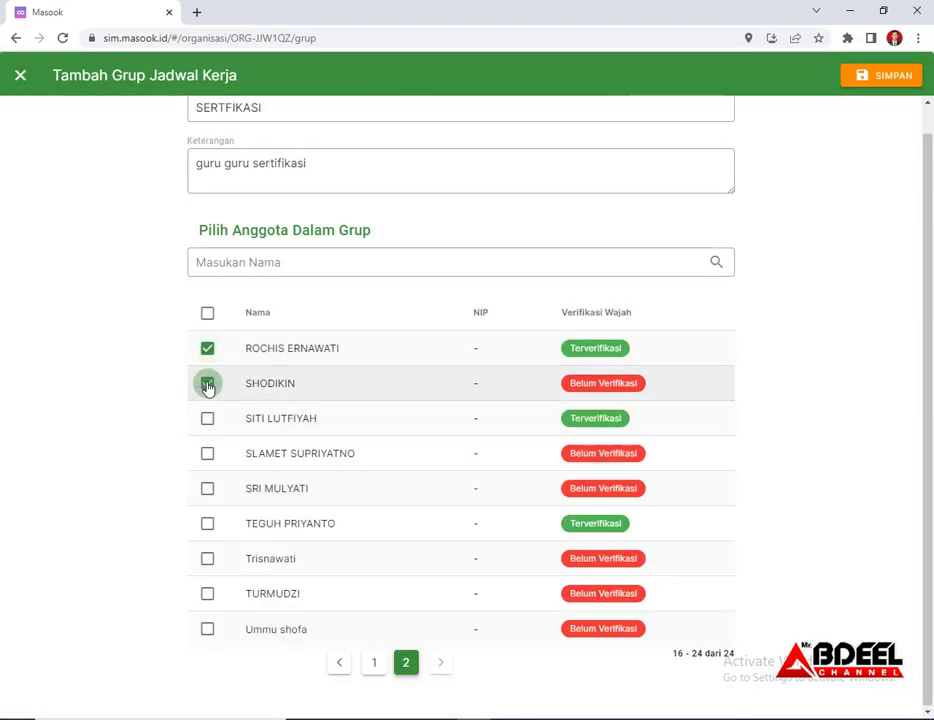
click(208, 386)
click(208, 420)
click(208, 455)
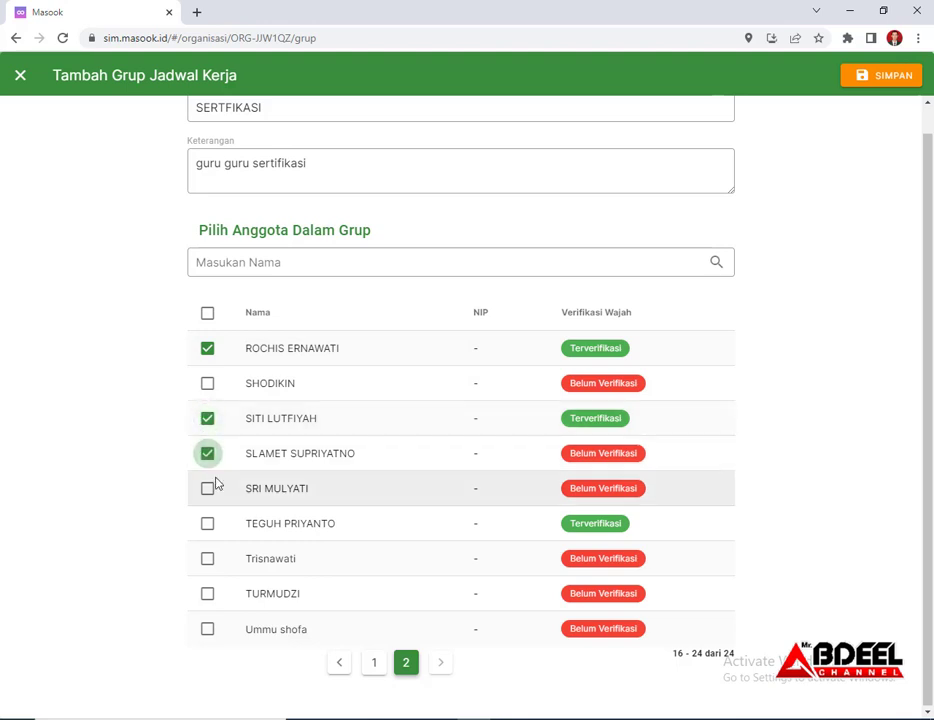
click(208, 526)
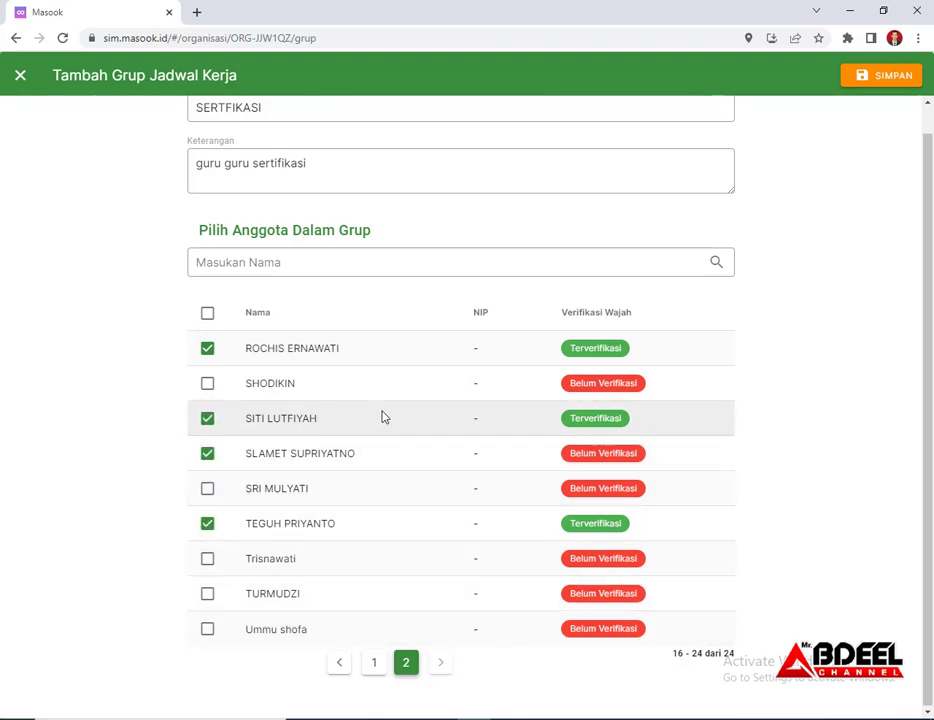
Return to page 1 of the member list and save the SERTFIKASI group
scroll(465, 398, up, 1)
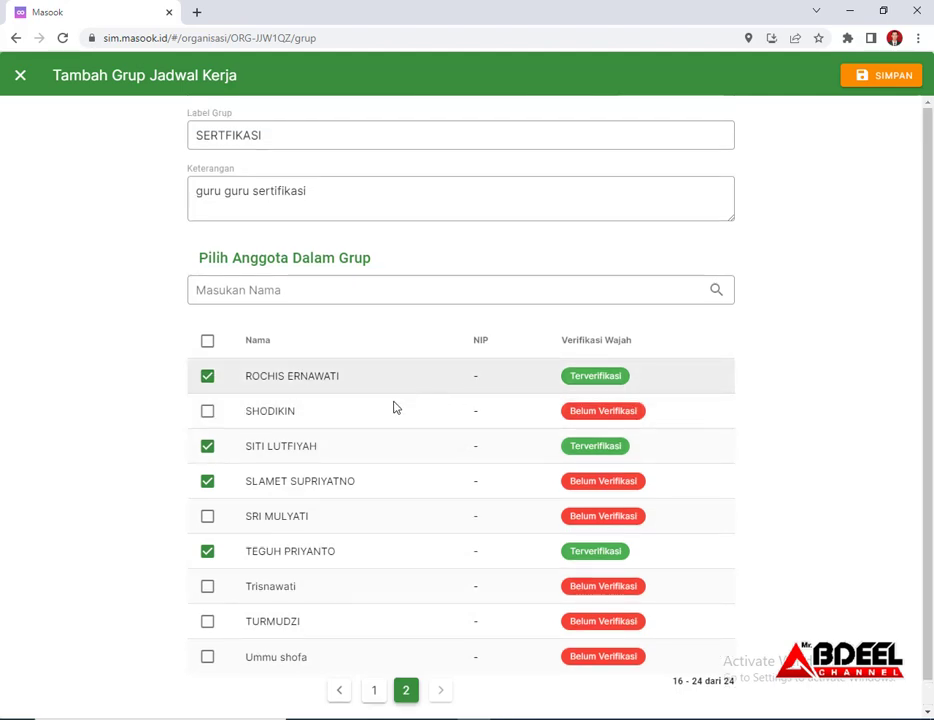
click(371, 692)
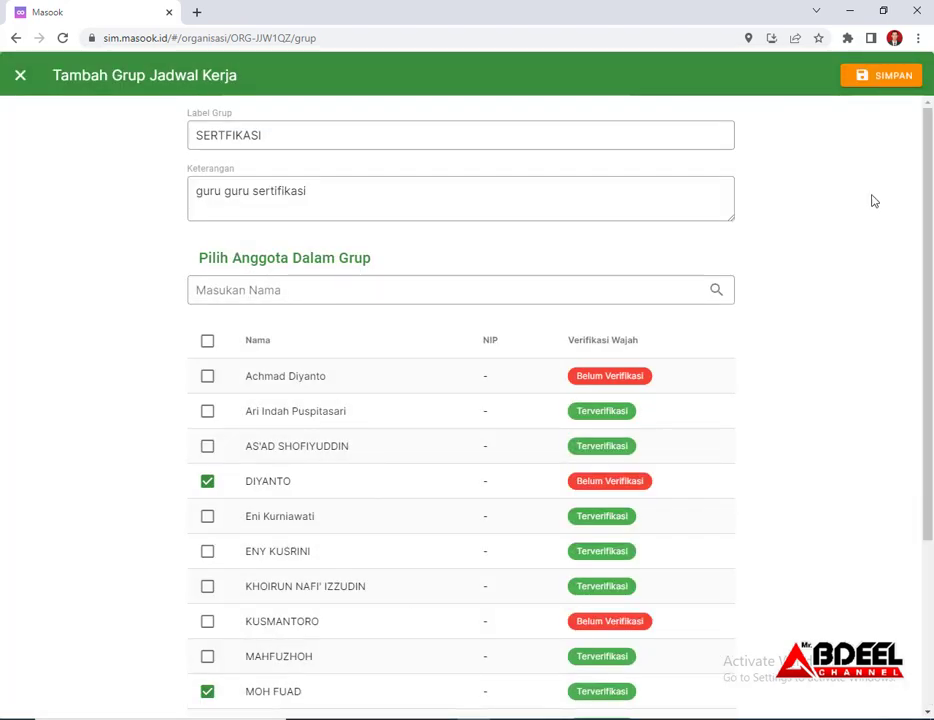
click(905, 77)
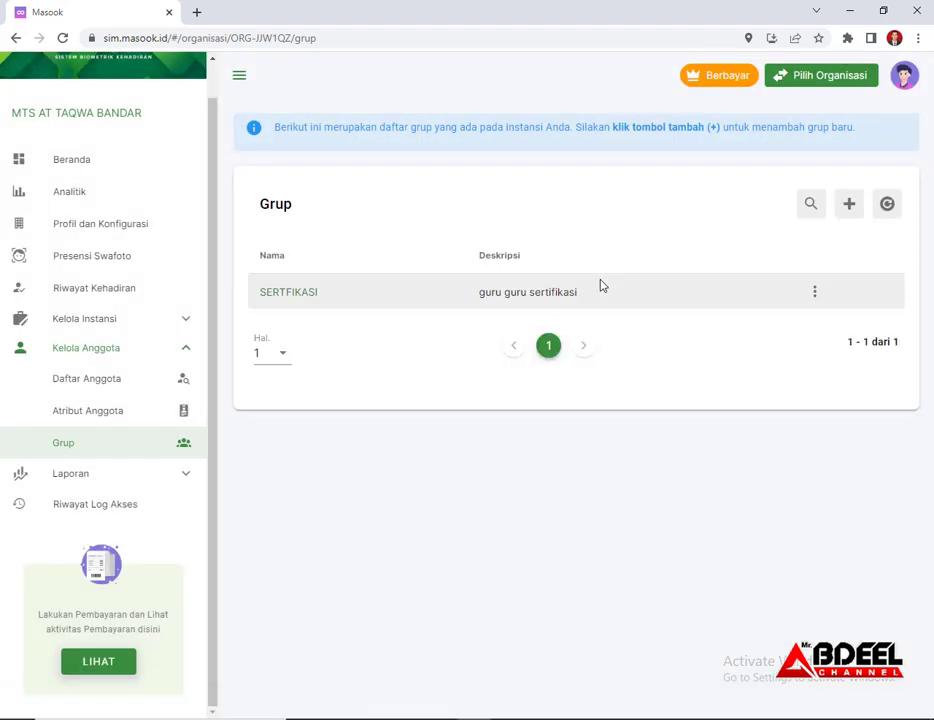
Check the six members in SERTFIKASI's Detail Grup, then go back to the Grup list
click(298, 296)
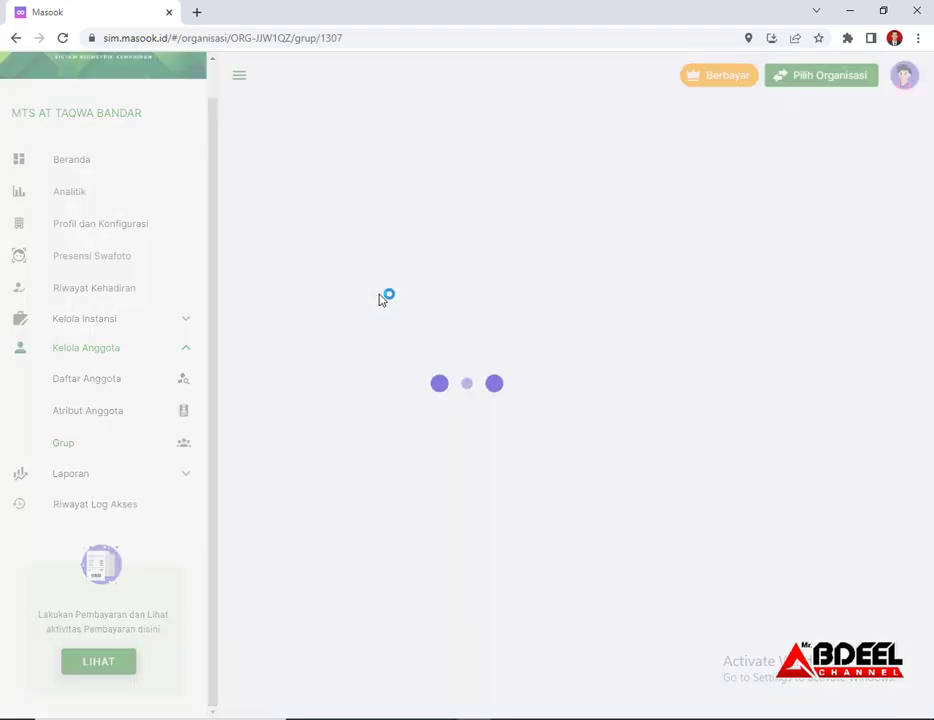
scroll(528, 429, down, 1)
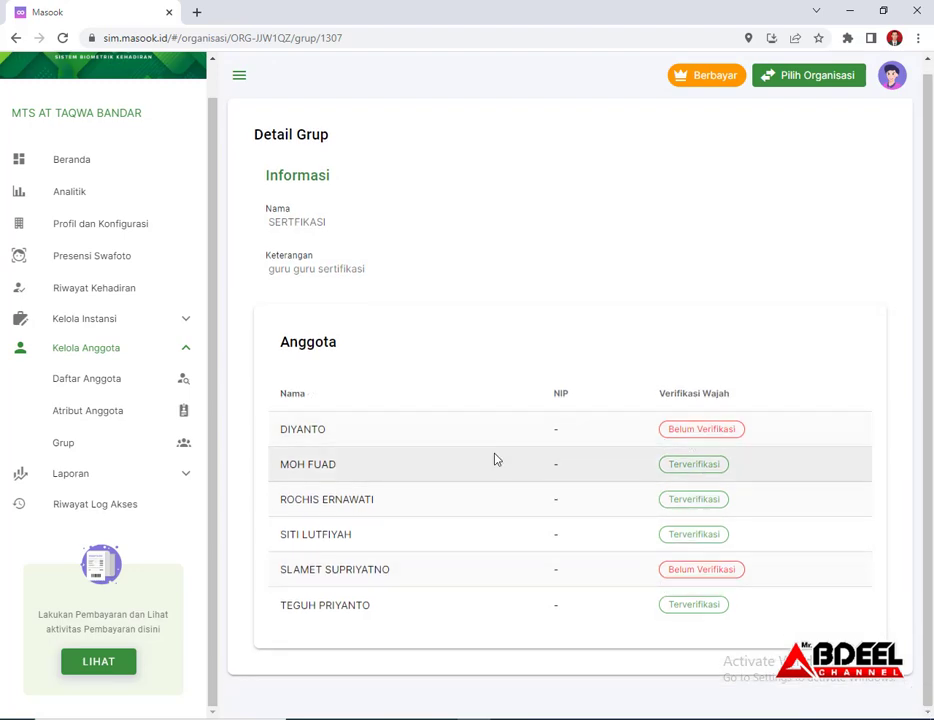
scroll(266, 160, up, 1)
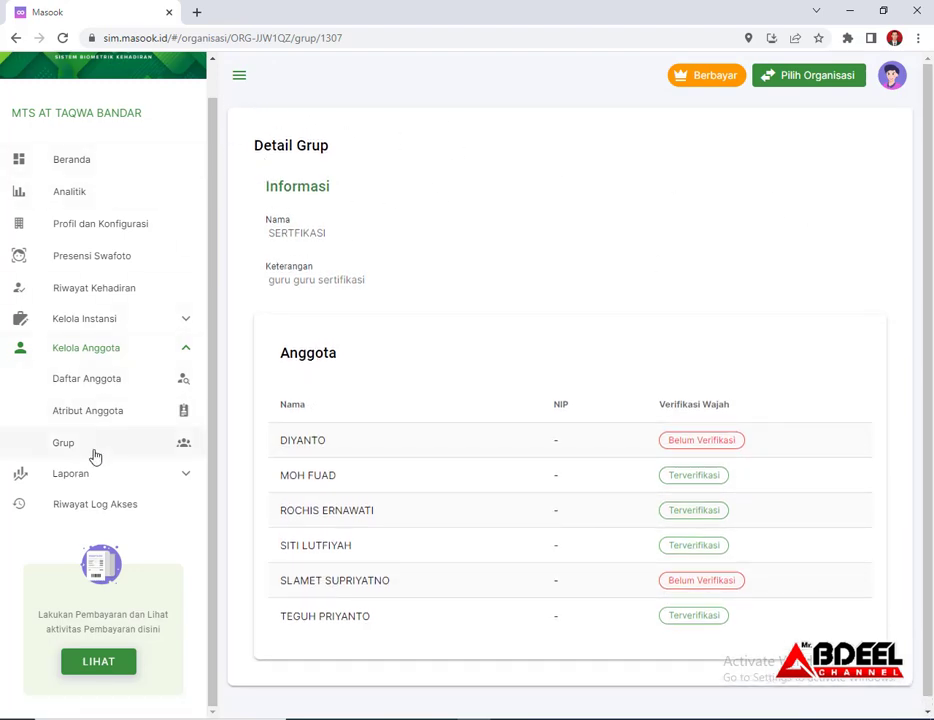
click(126, 443)
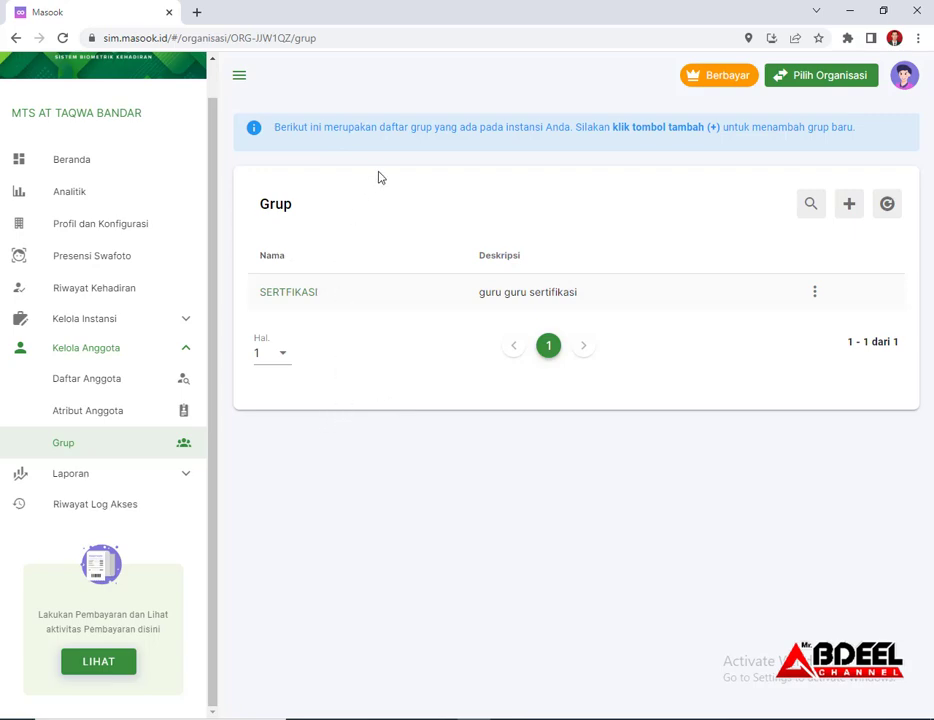
scroll(171, 150, up, 1)
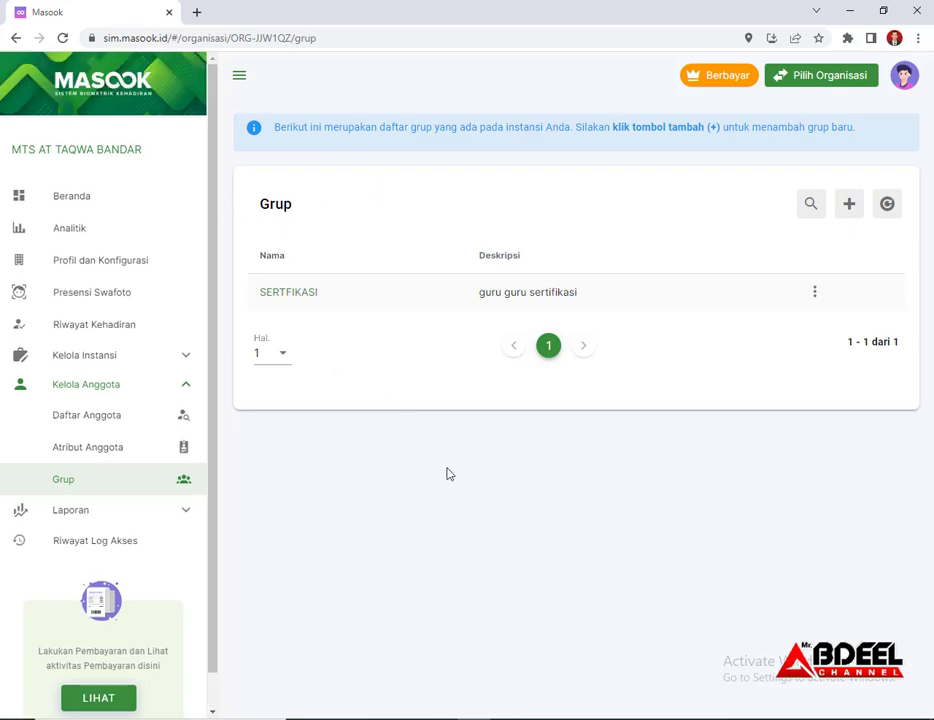
Go to Daftar Anggota and choose Ubah from the first member's actions menu
click(100, 420)
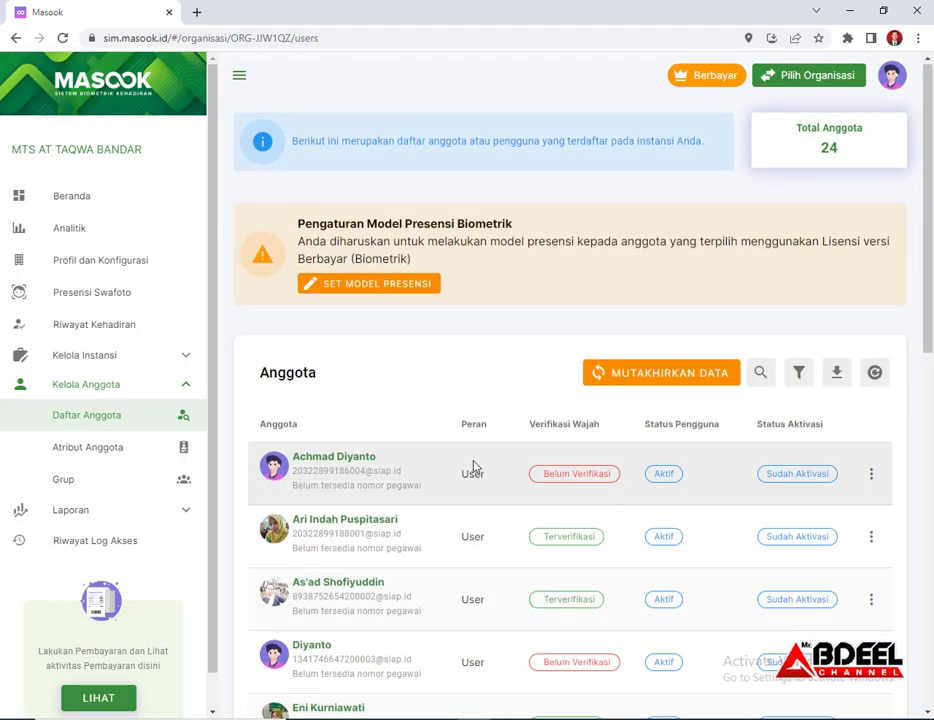
scroll(528, 449, down, 1)
scroll(700, 370, down, 1)
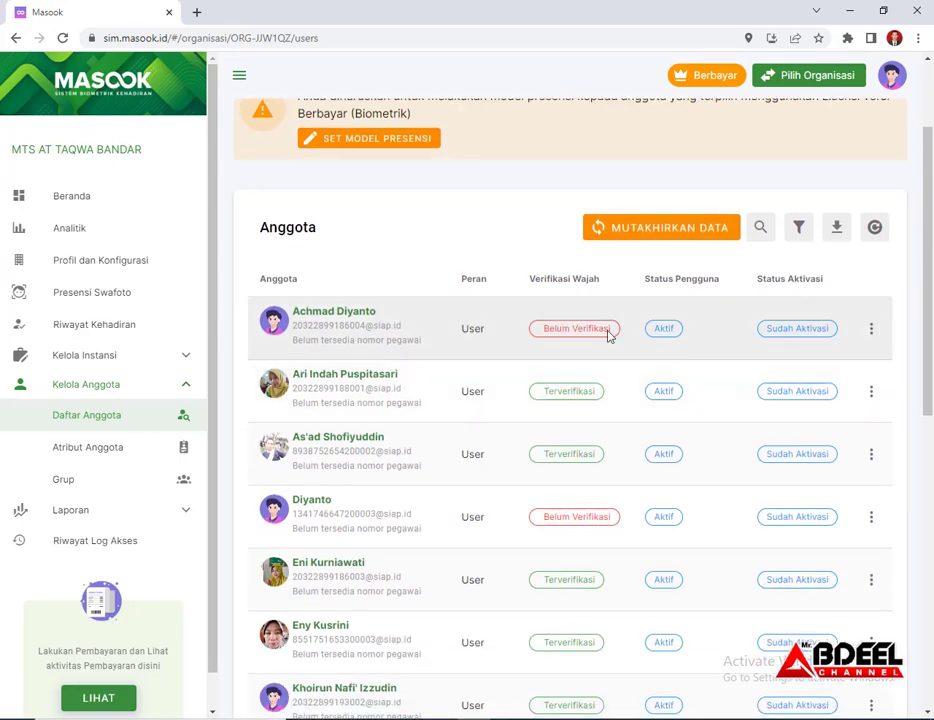
click(870, 333)
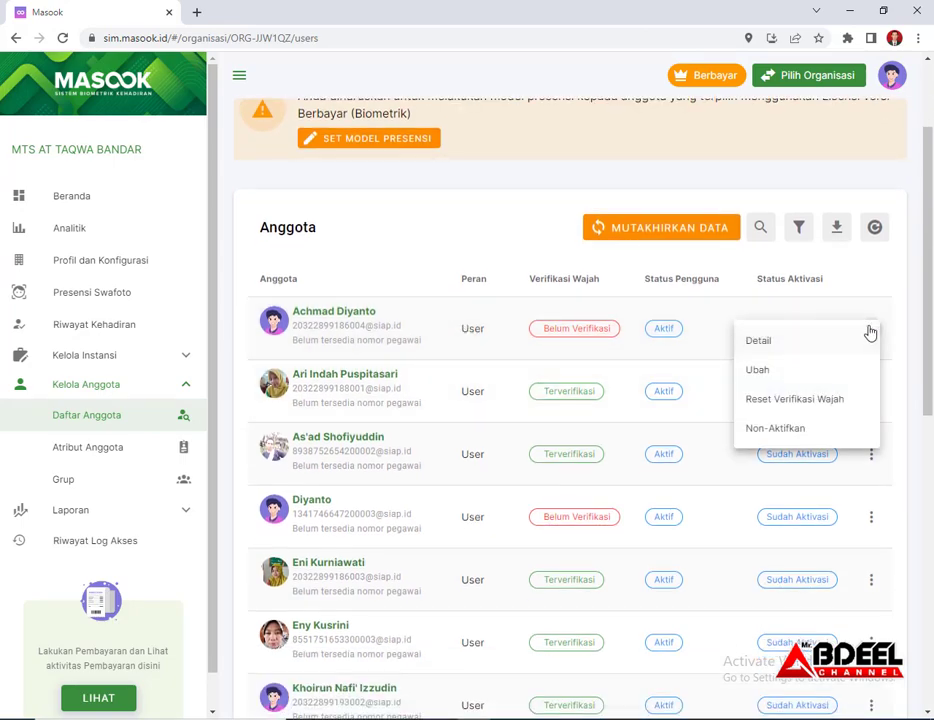
click(758, 371)
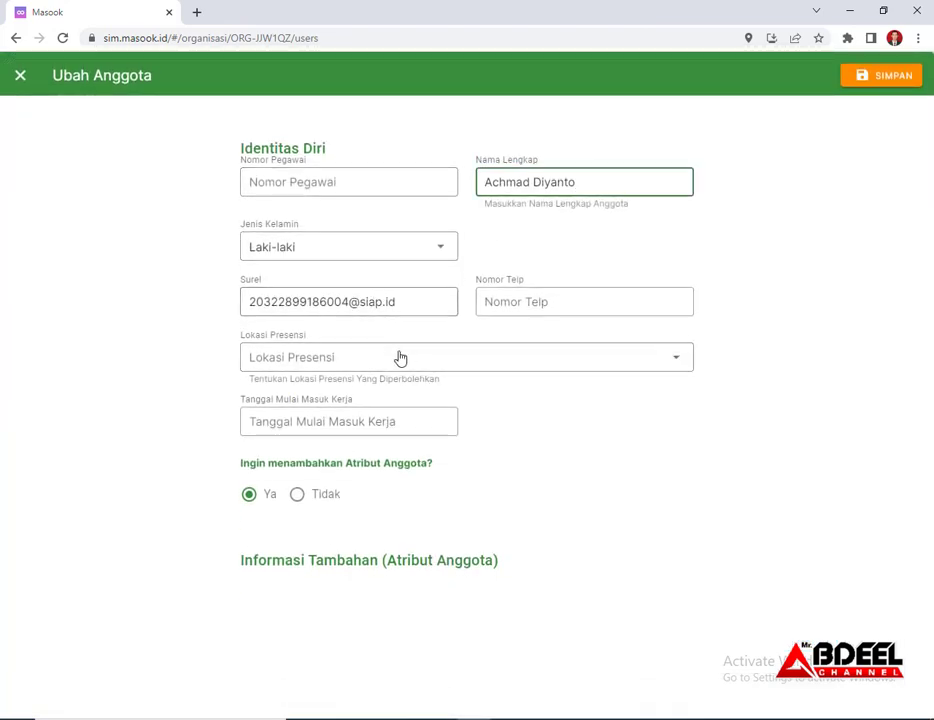
Tick MTs. ATTAQWA BANDAR under Lokasi Presensi, leaving the work start date empty
click(339, 363)
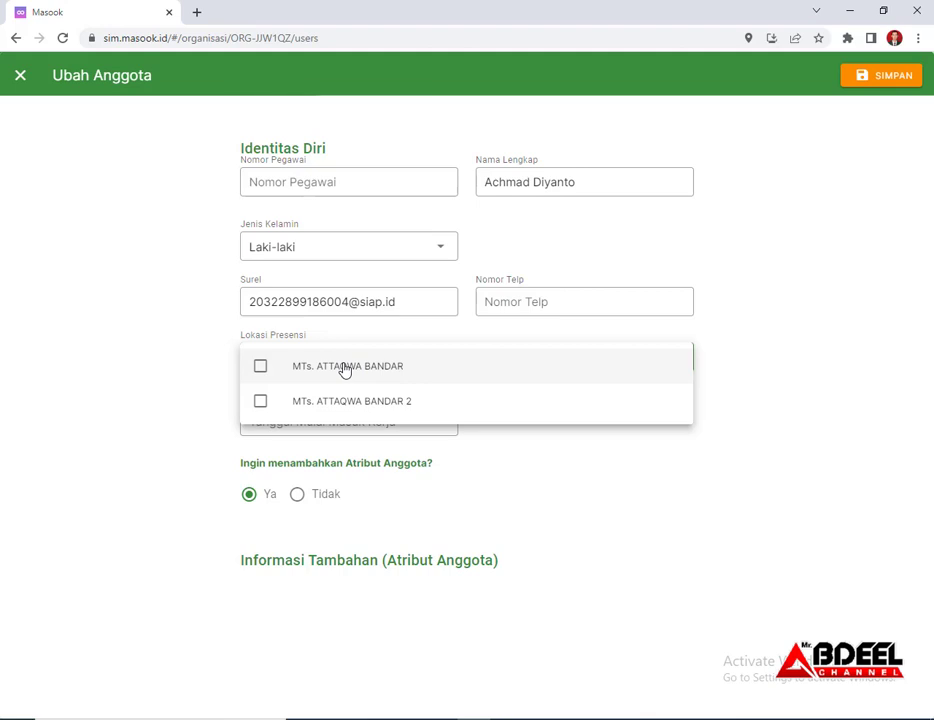
click(345, 368)
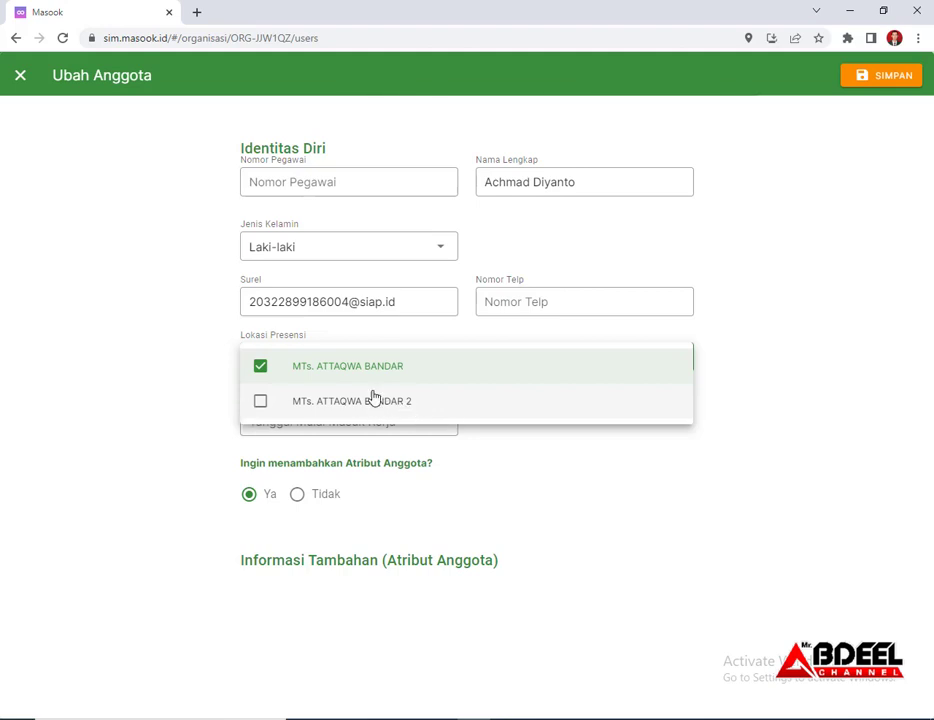
click(500, 451)
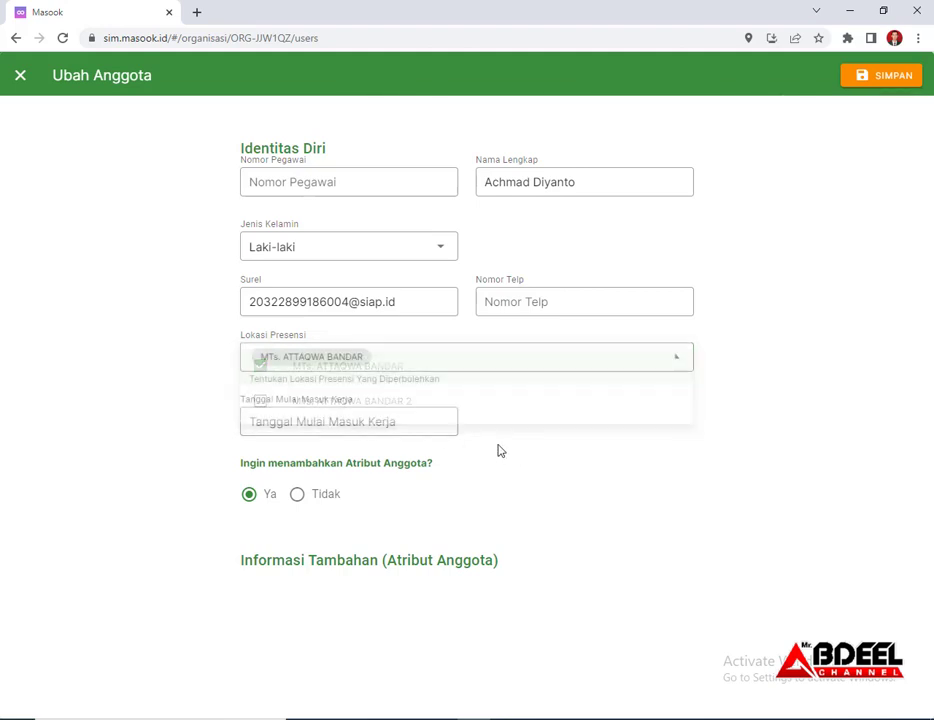
click(350, 422)
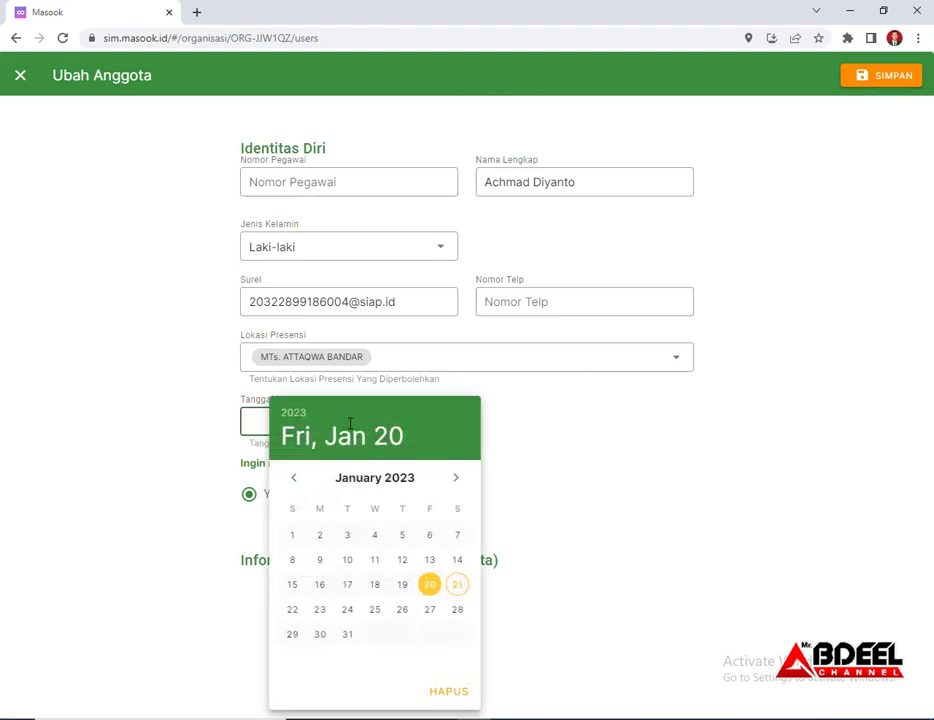
click(507, 436)
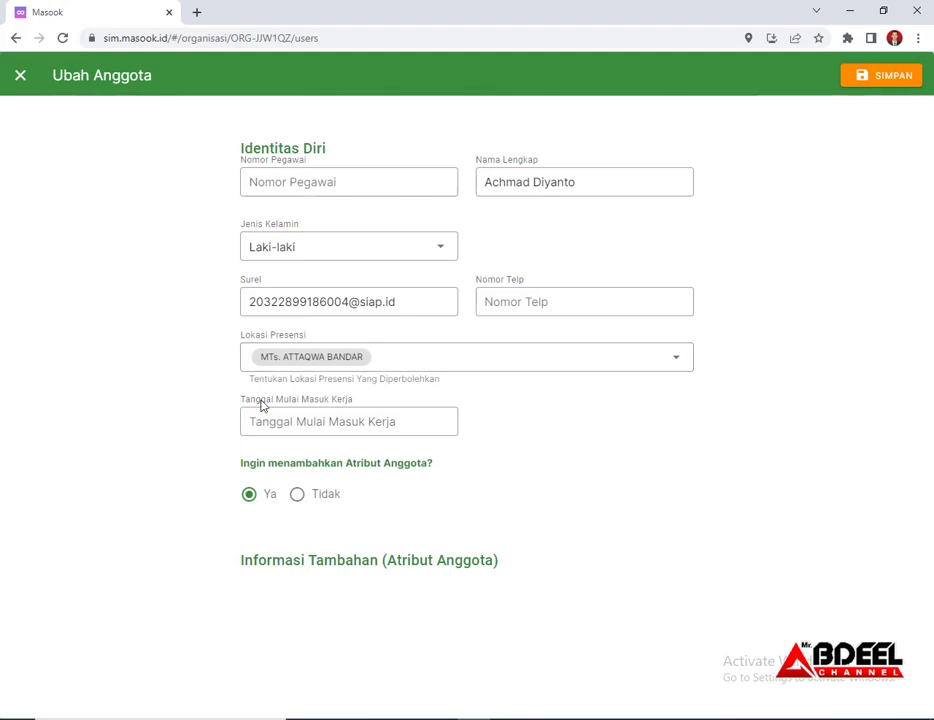
Fill in the member's phone number in Nomor Telp and save the changes
click(888, 78)
click(539, 301)
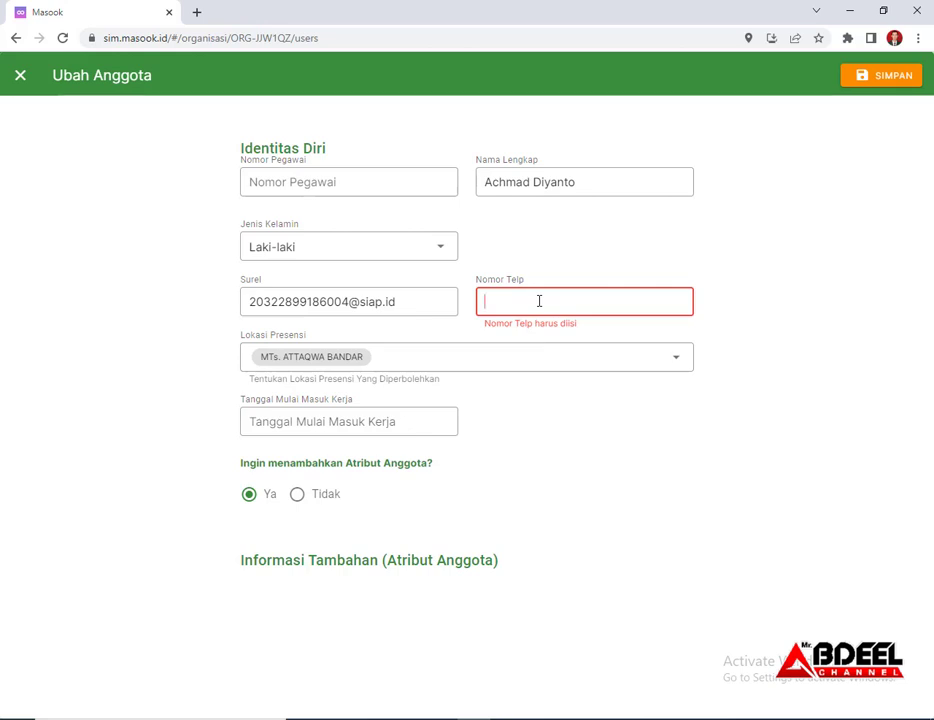
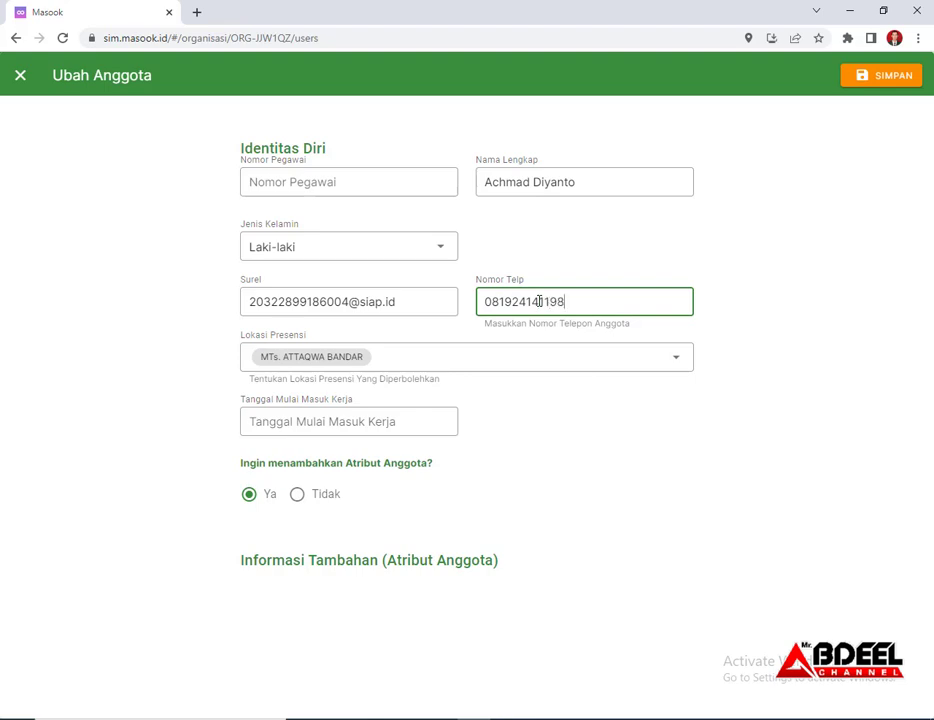
click(880, 80)
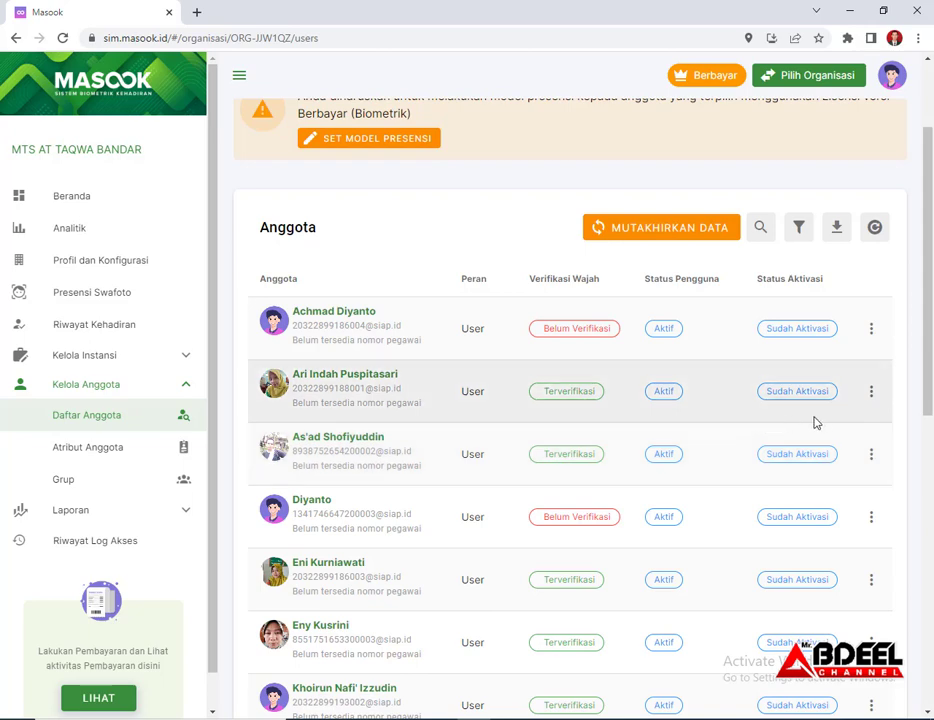
Expand the Laporan submenu in the sidebar to show the report types
click(872, 396)
click(648, 345)
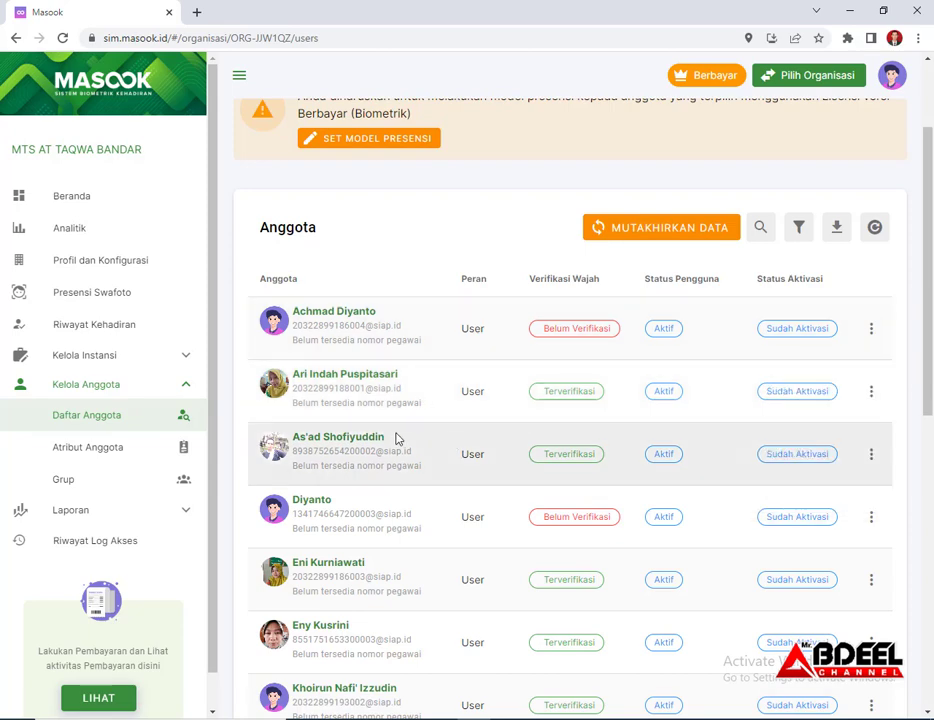
scroll(106, 496, down, 1)
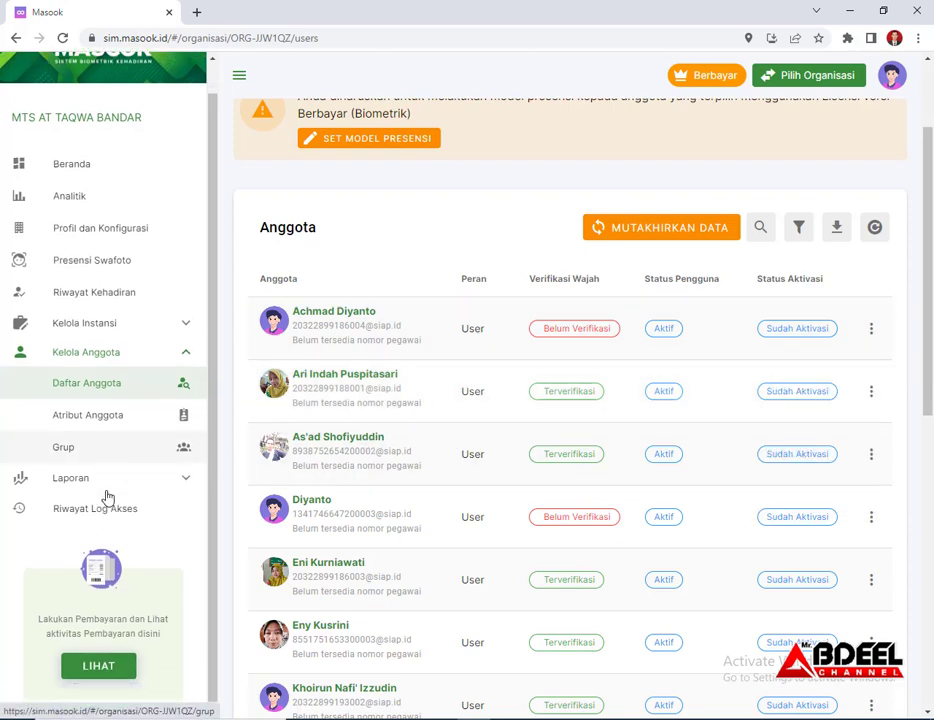
click(100, 480)
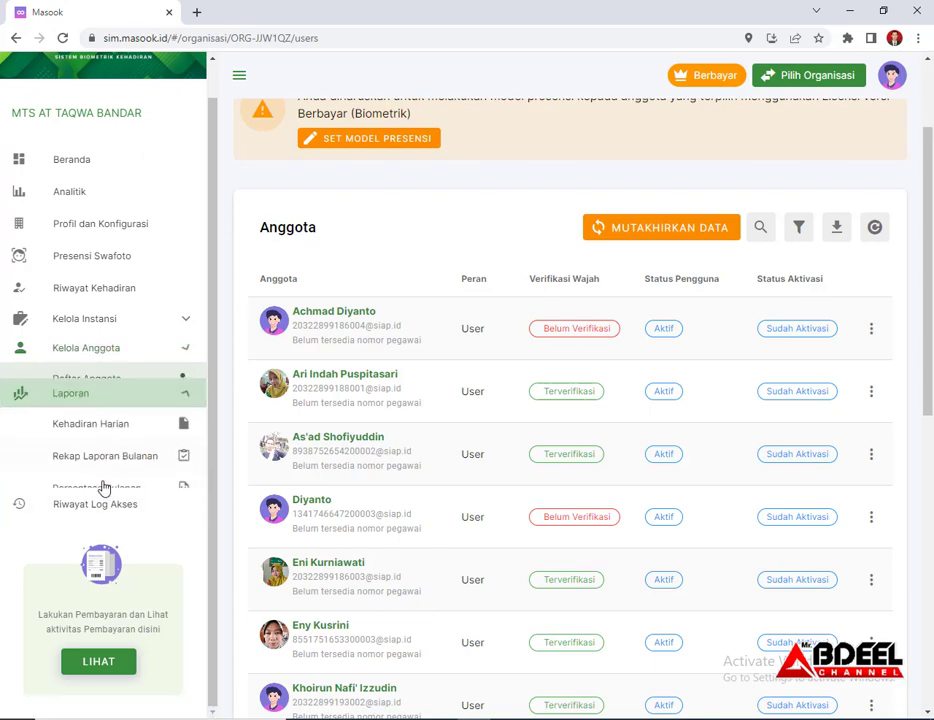
Open the Kehadiran Harian report showing 20-01-2023 attendance marked Hadir or Alpa
click(100, 410)
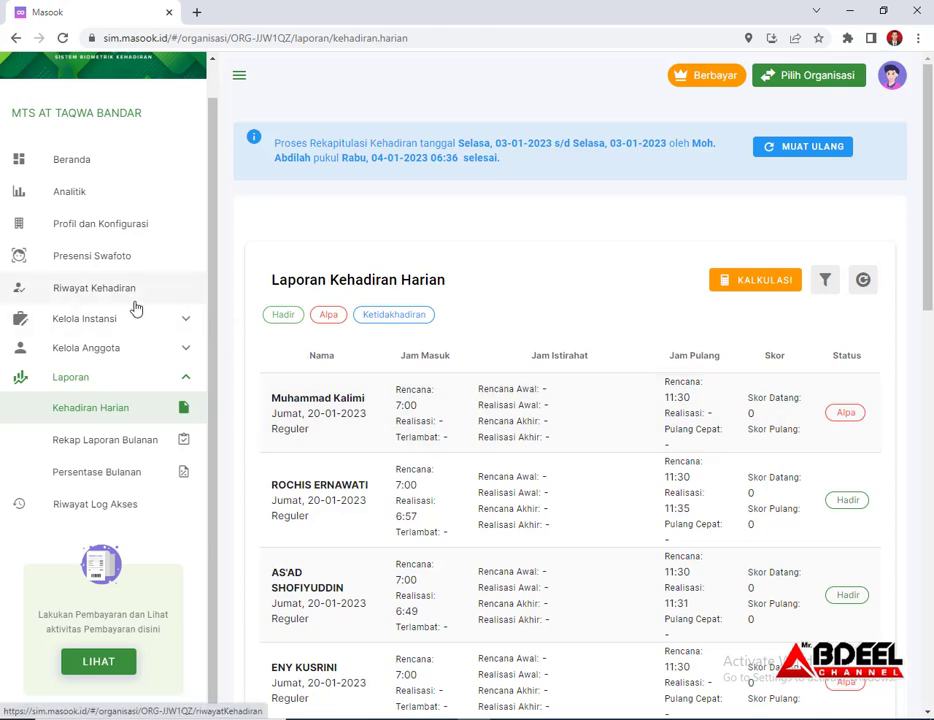
scroll(142, 258, up, 1)
scroll(142, 258, up, 1)
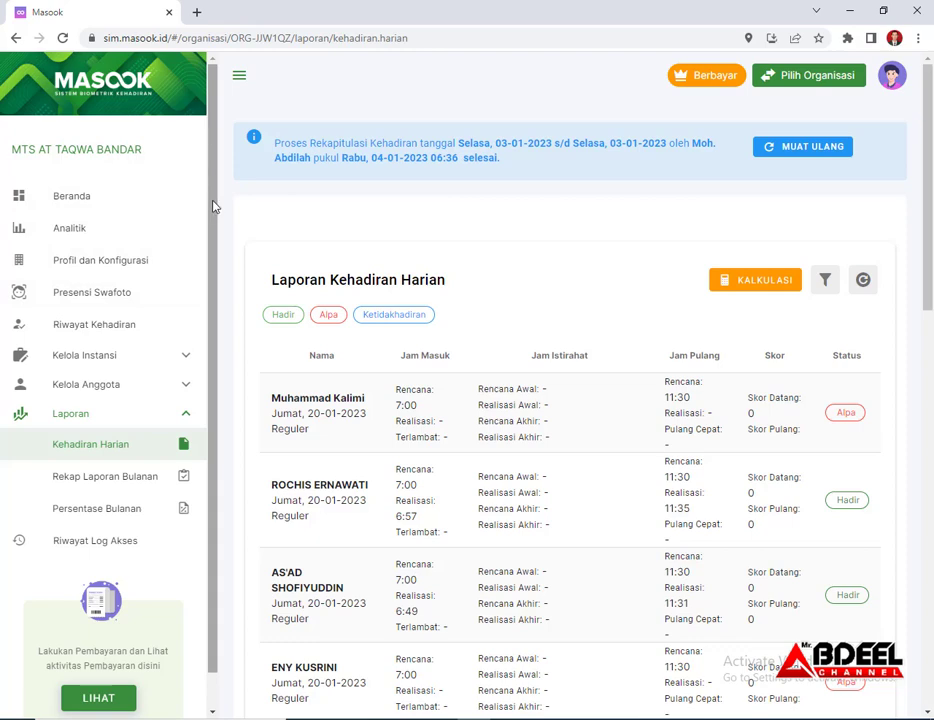
drag(213, 206, 225, 283)
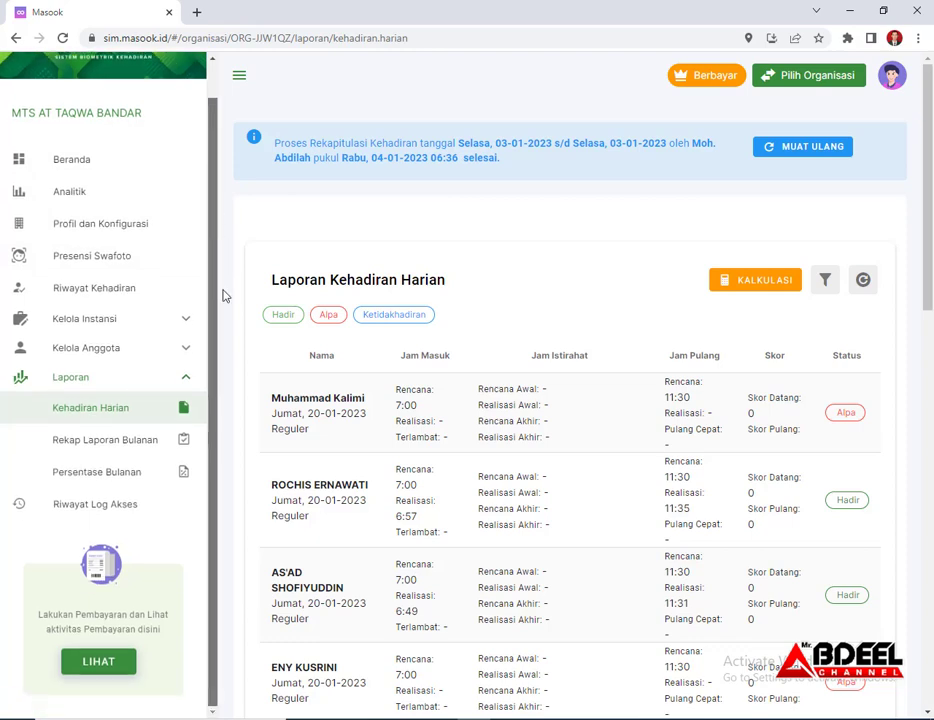